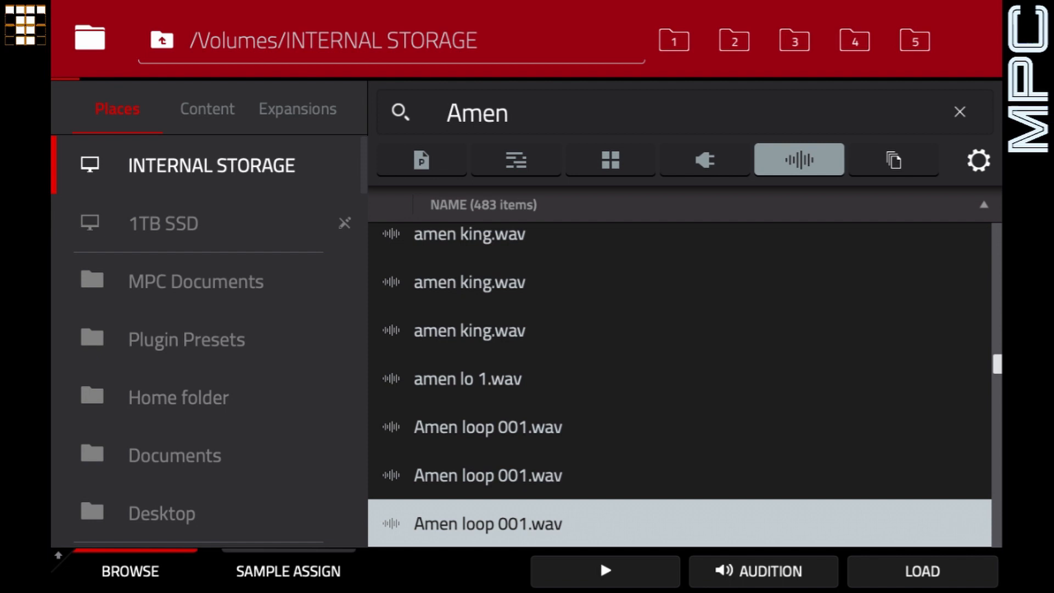
Load the selected Amen loop 001.wav sample into the project and set the sequence tempo to 170 BPM.
left_click(922, 571)
key("Escape")
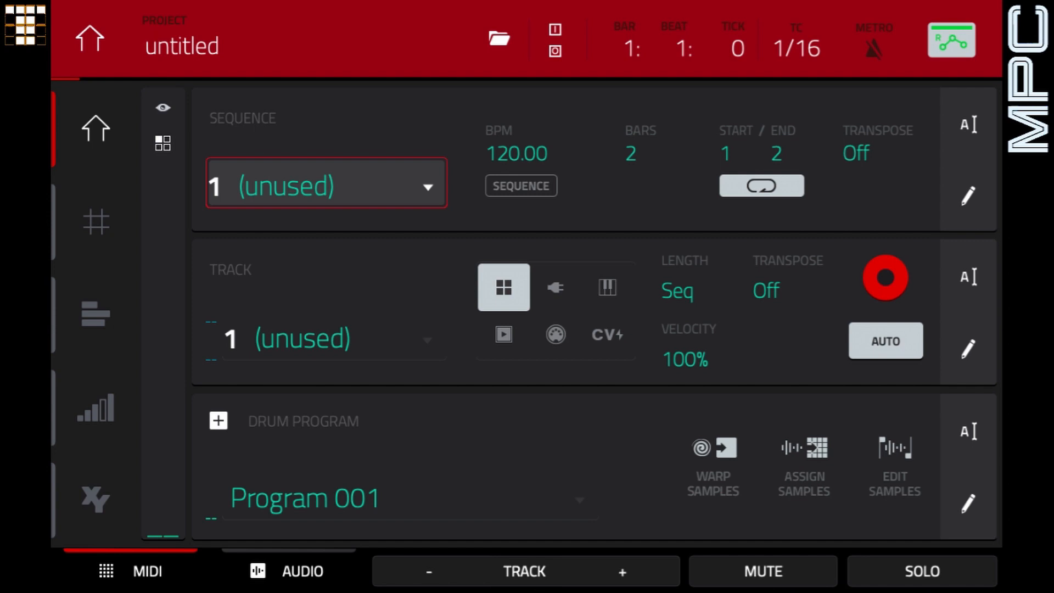
left_click(521, 144)
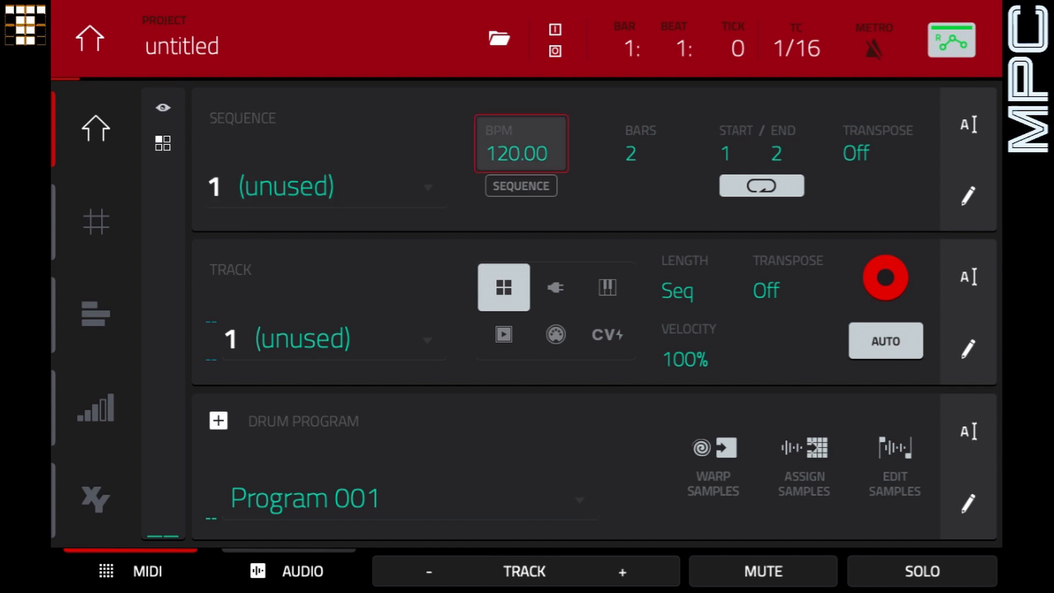
scroll(521, 153, "up", 20)
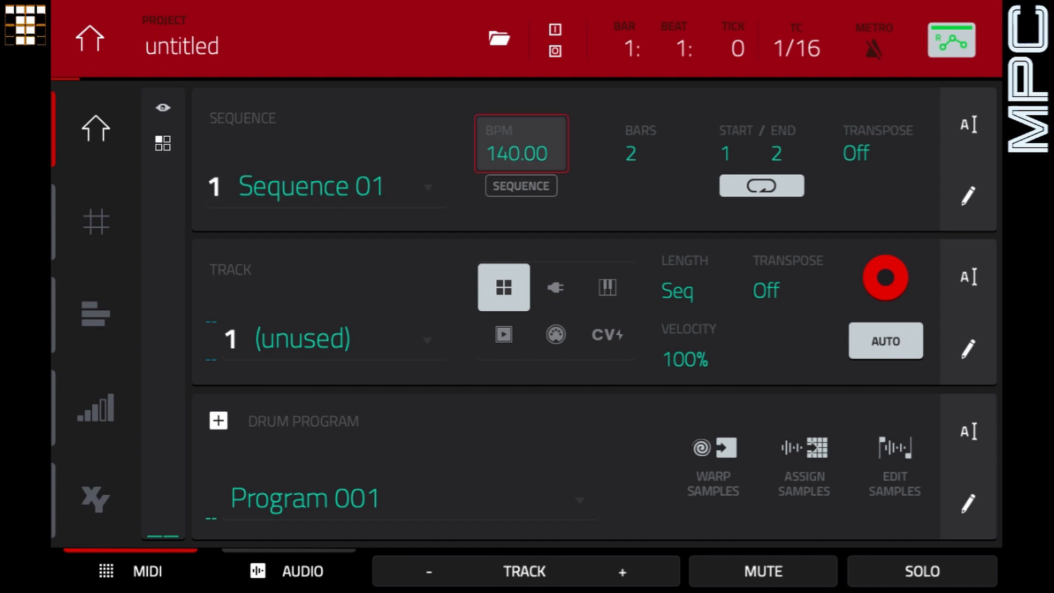
scroll(521, 154, "up", 20)
Open Amen loop 001 in Sample Edit and review its trim parameters and the BPM detection options.
key("Menu")
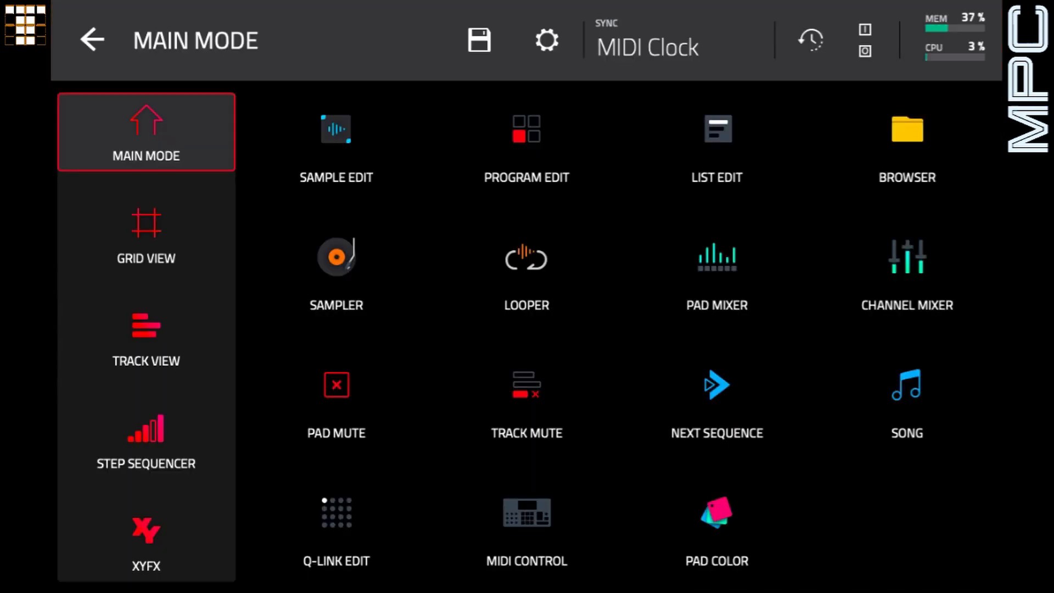
left_click(336, 147)
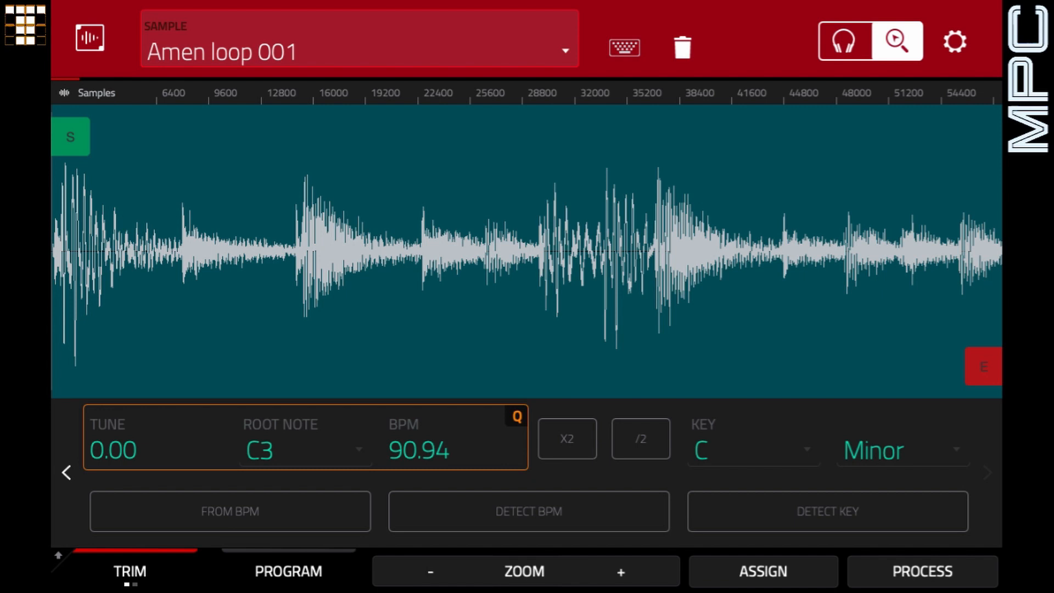
left_click(66, 473)
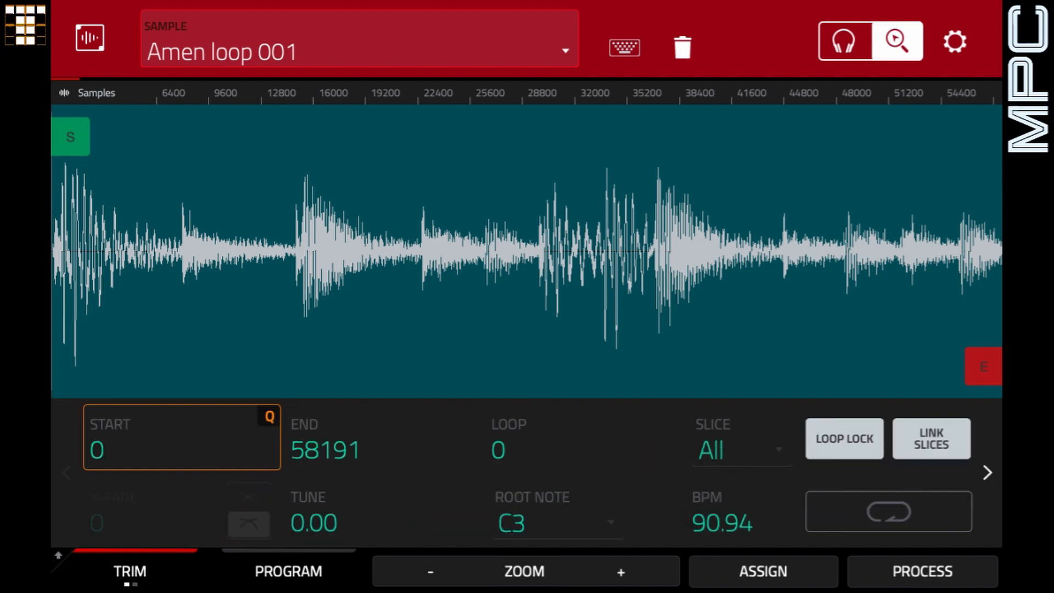
left_click(987, 473)
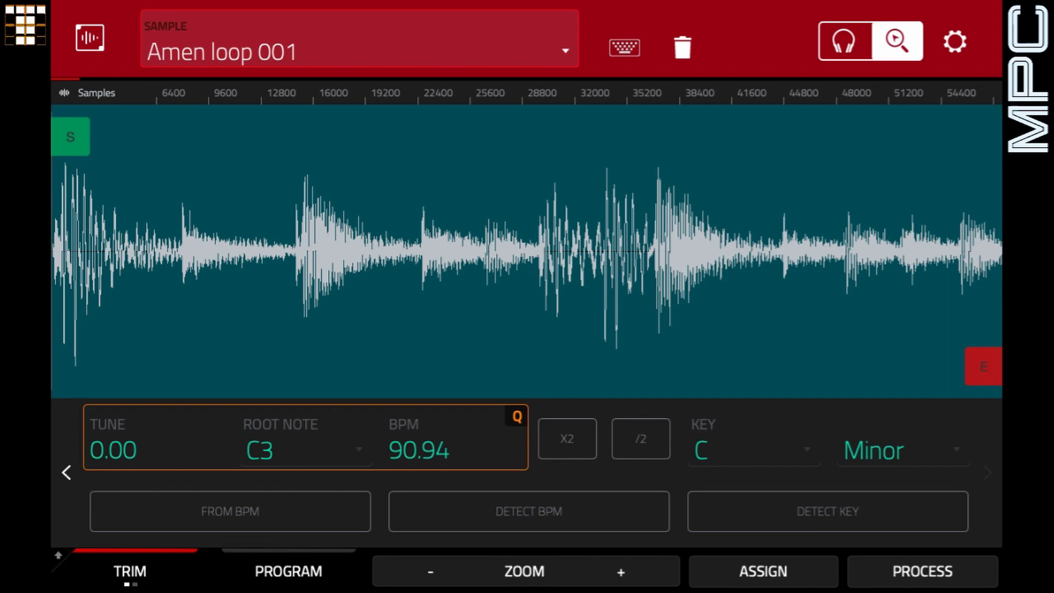
left_click(528, 512)
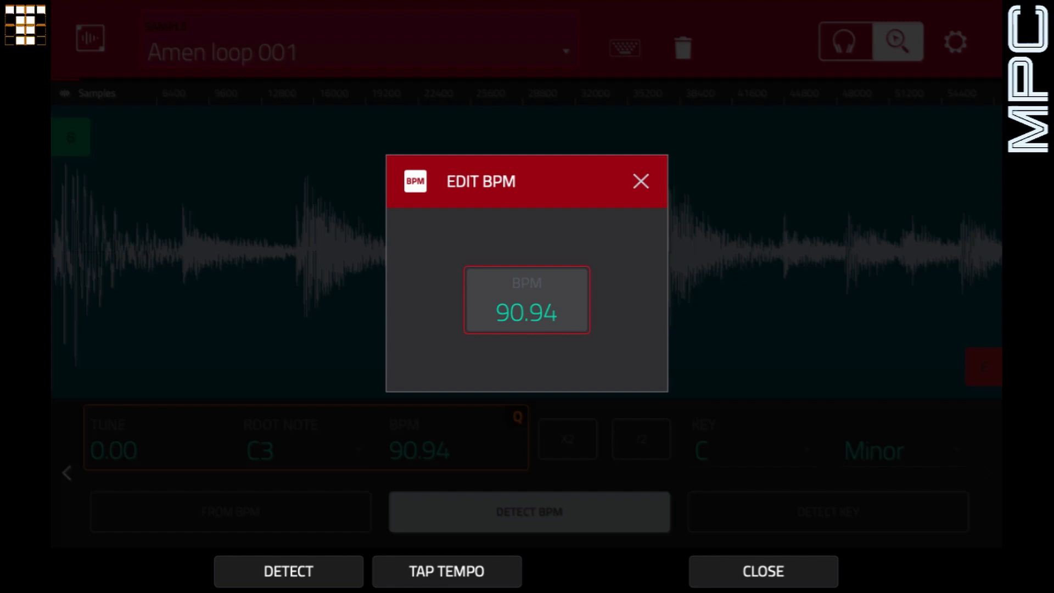
left_click(763, 571)
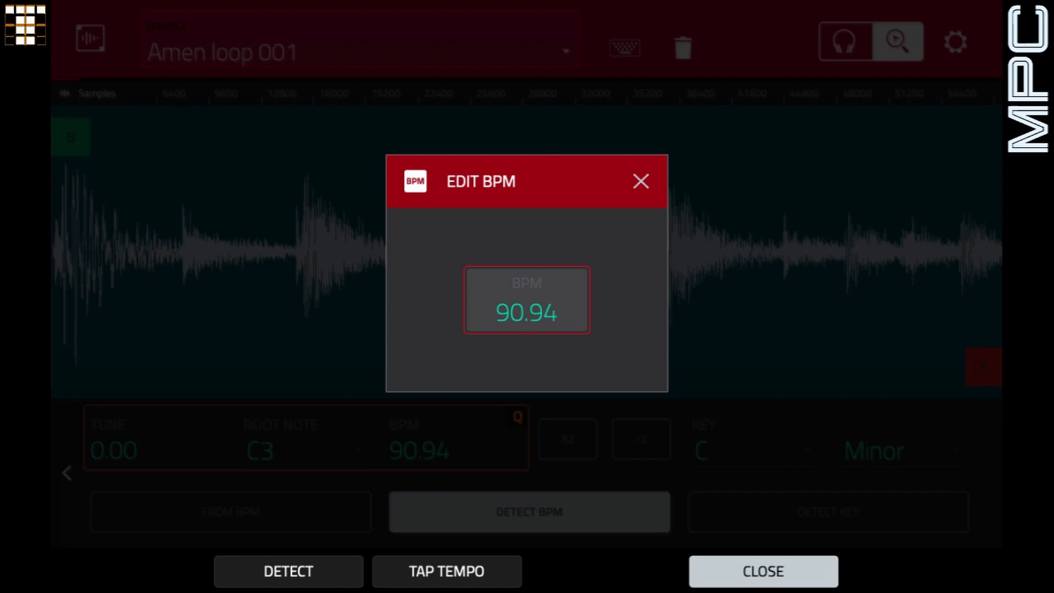
Match the tuning of Amen loop 001 to the sequence tempo, with its length set to 4 beats.
left_click(230, 512)
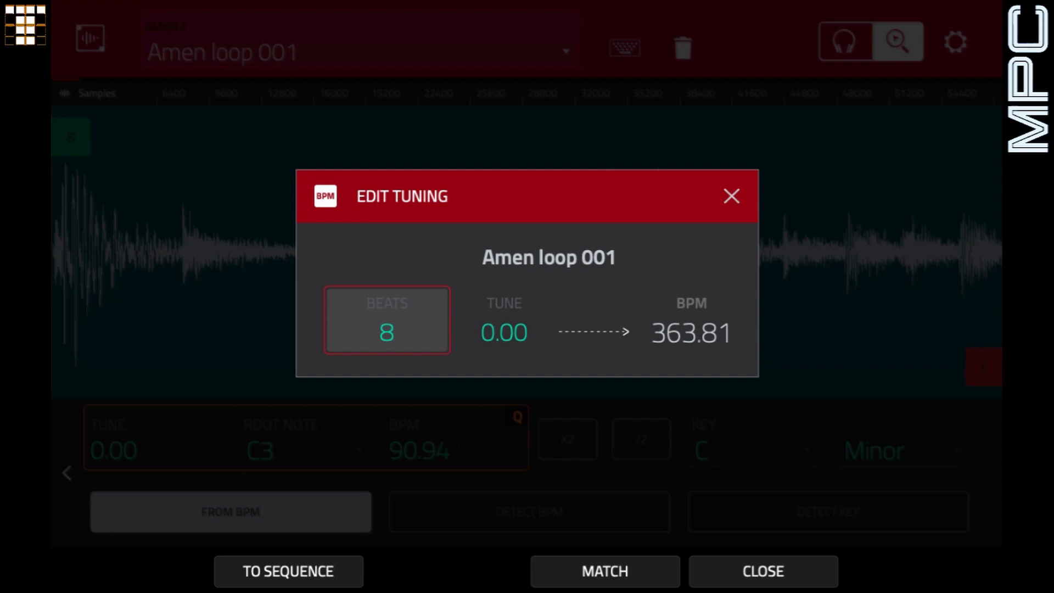
scroll(387, 320, "down", 4)
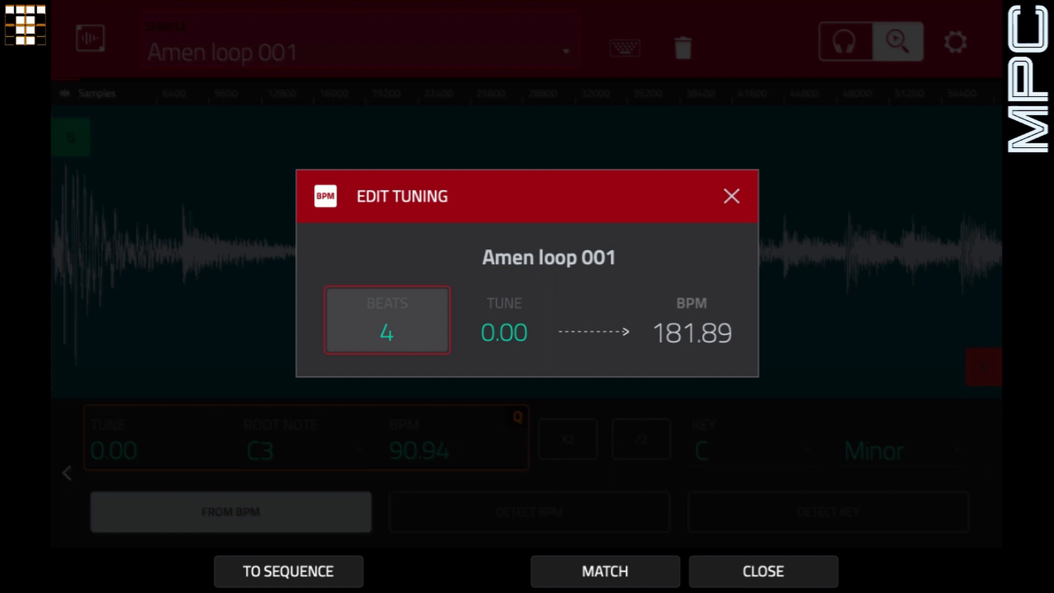
left_click(605, 571)
left_click(456, 438)
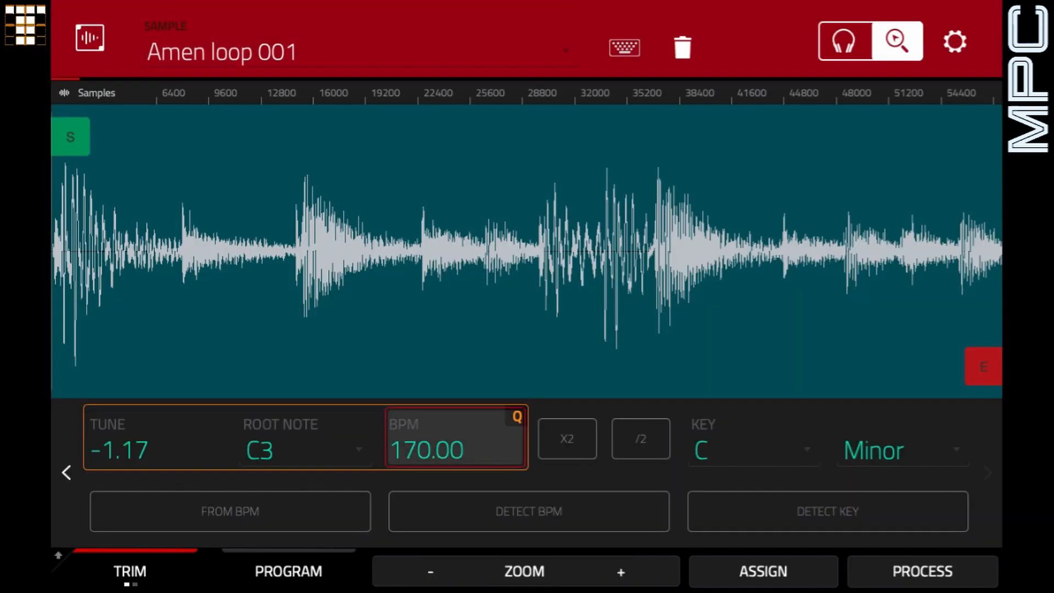
left_click(156, 438)
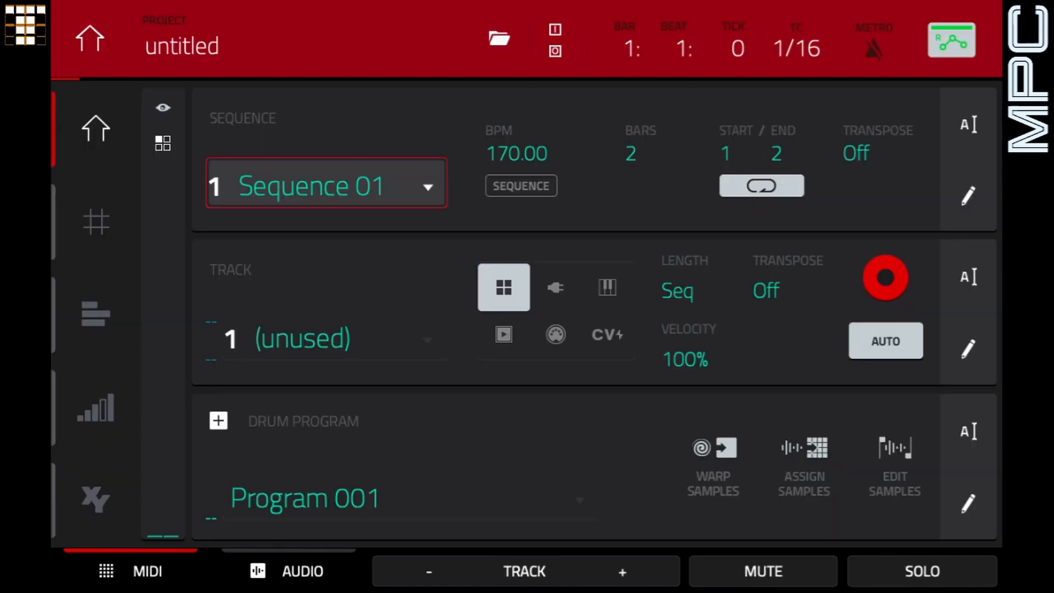
Turn on the metronome and erase all events from Track 01 of Sequence 01.
left_click(874, 48)
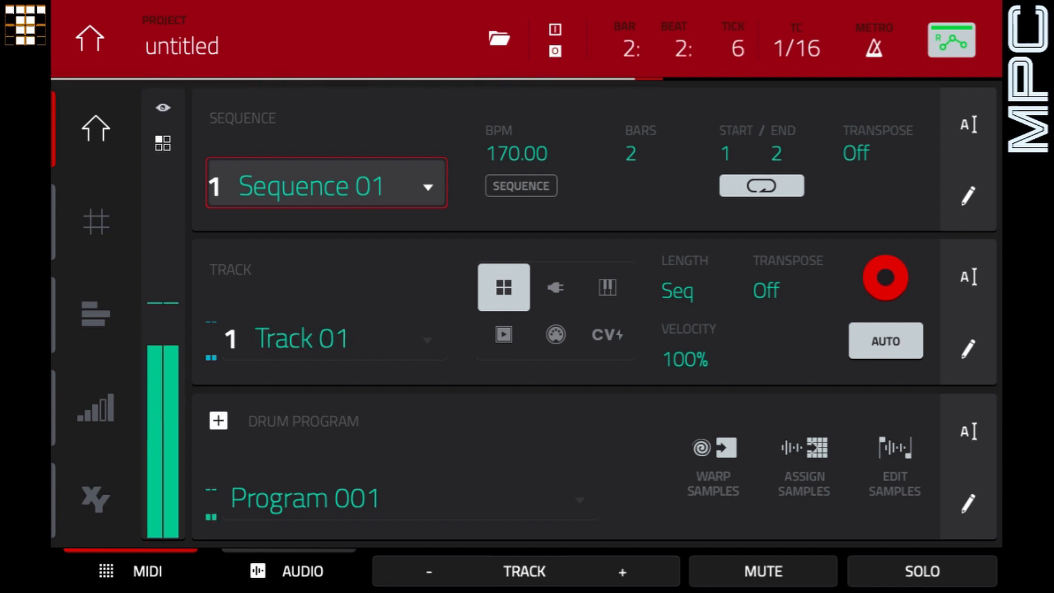
left_click(96, 222)
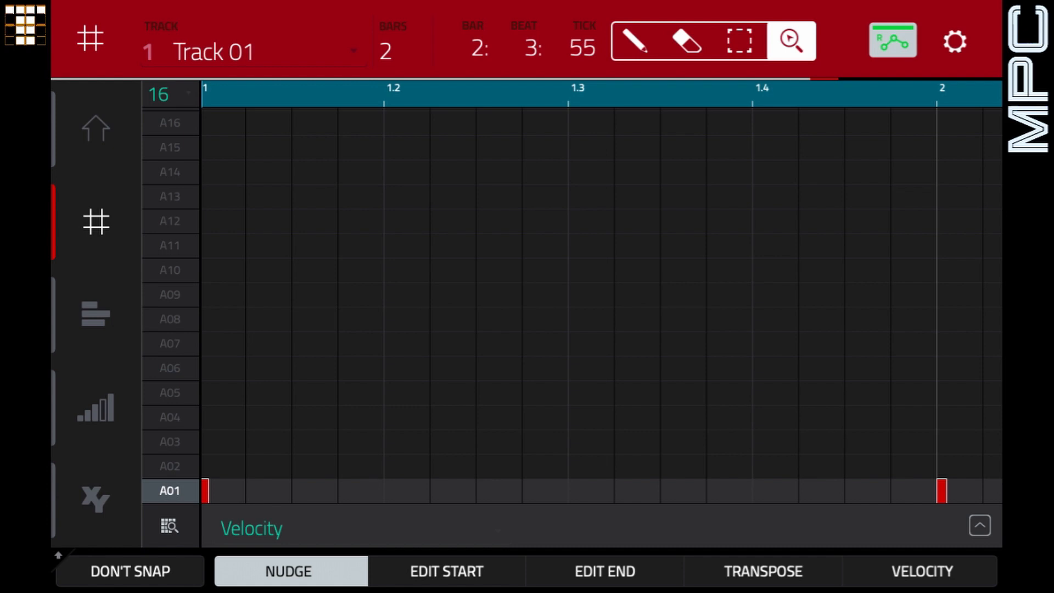
key("Delete")
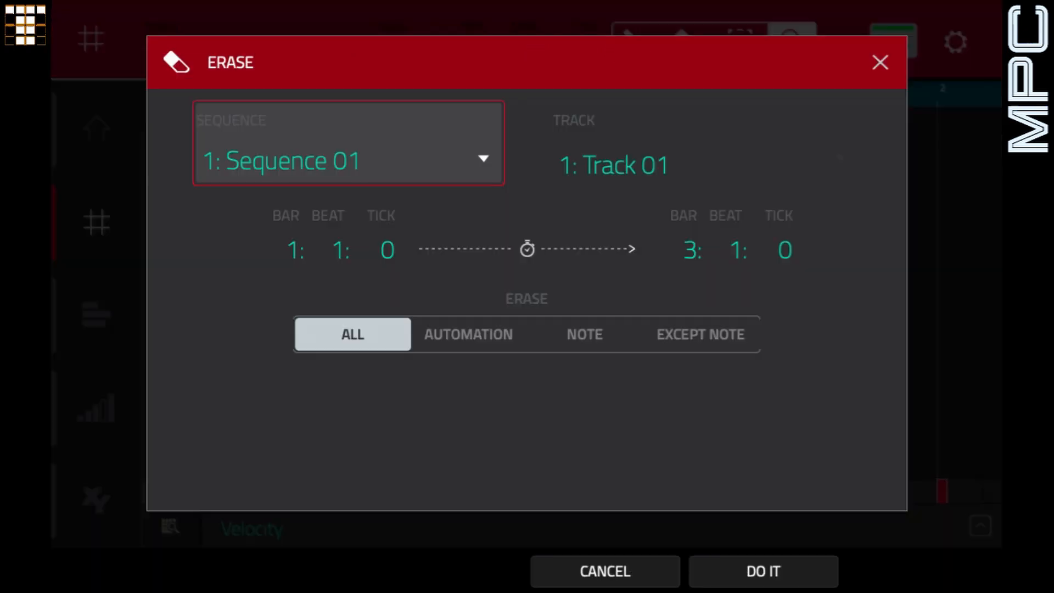
left_click(764, 572)
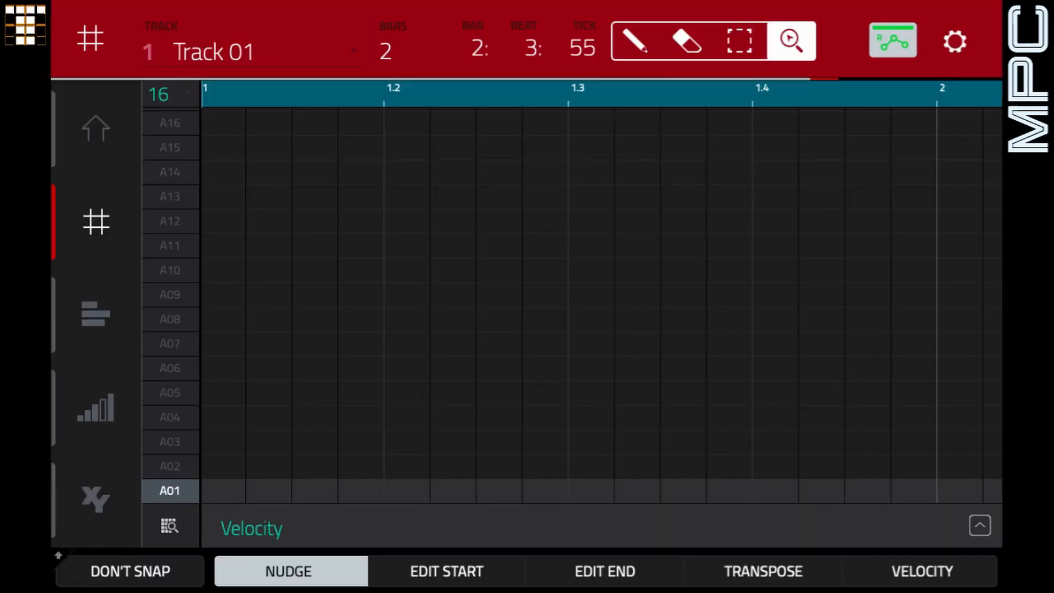
Open Program 001 in Program Edit and review the master and sample layer settings of pad A01.
key("Menu")
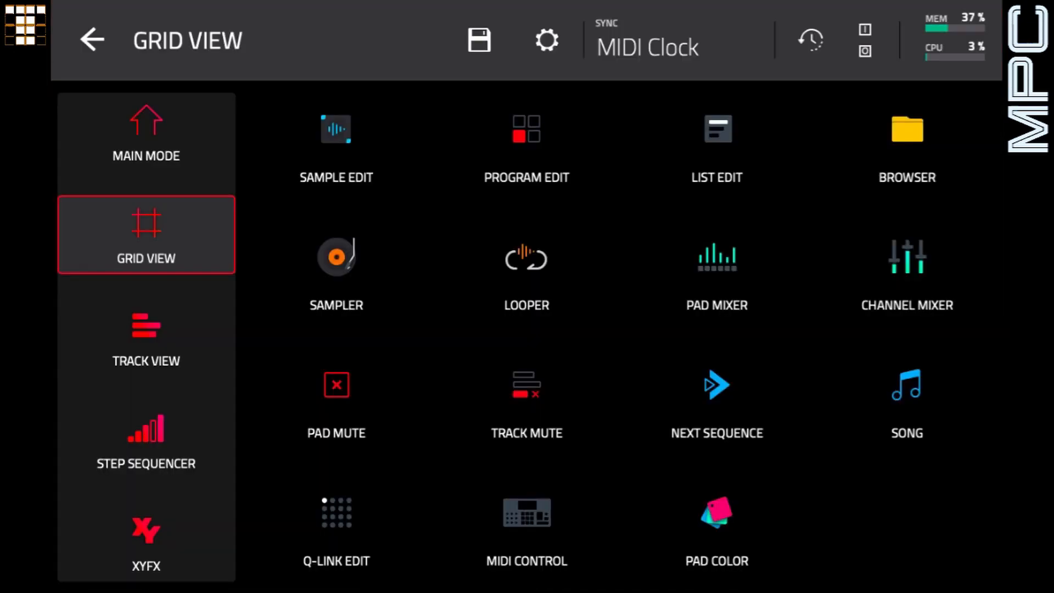
left_click(527, 148)
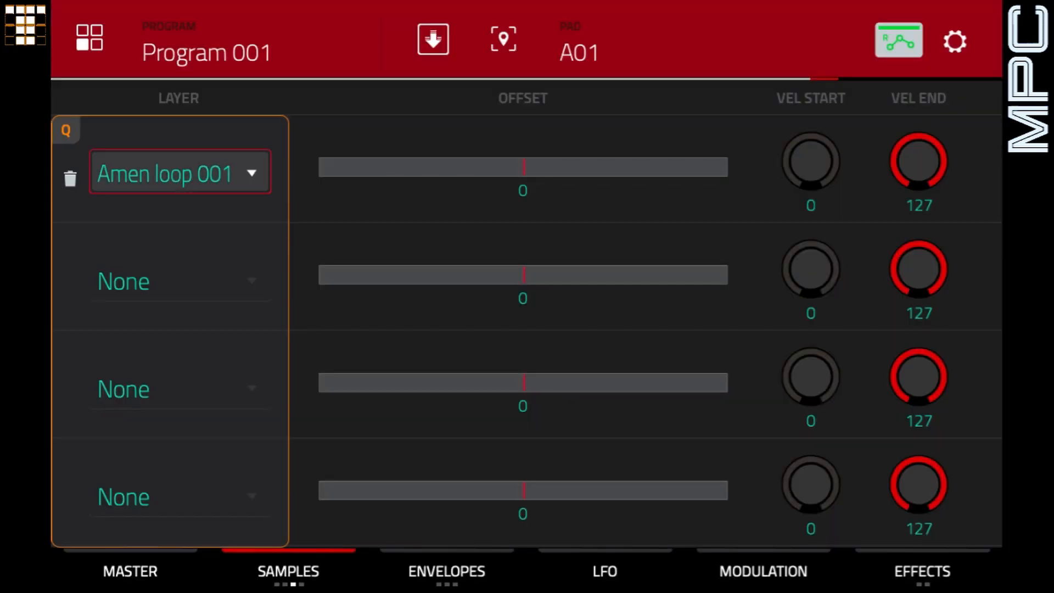
left_click(130, 571)
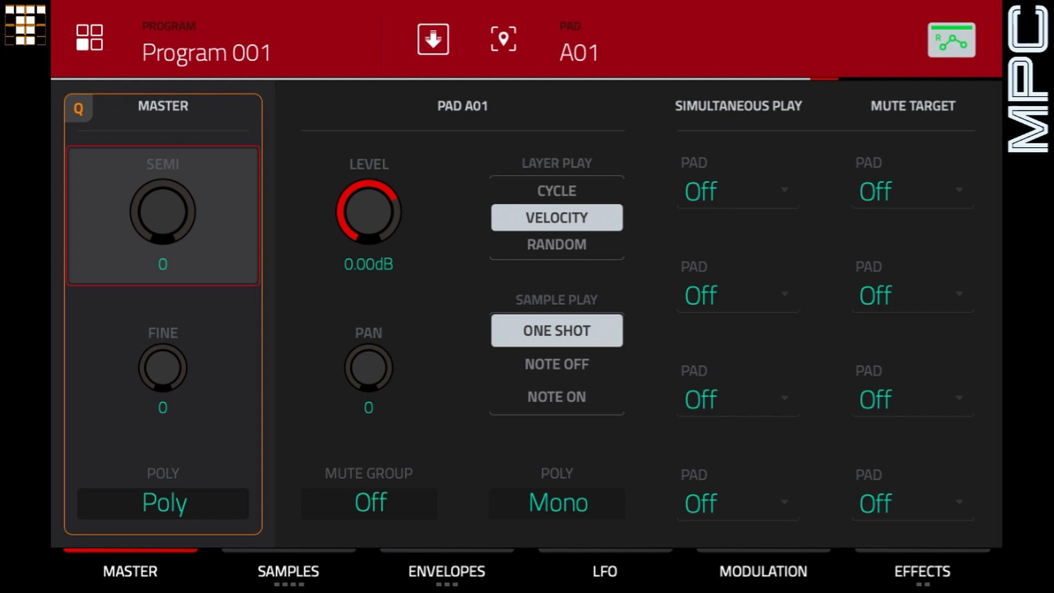
left_click(289, 571)
left_click(288, 571)
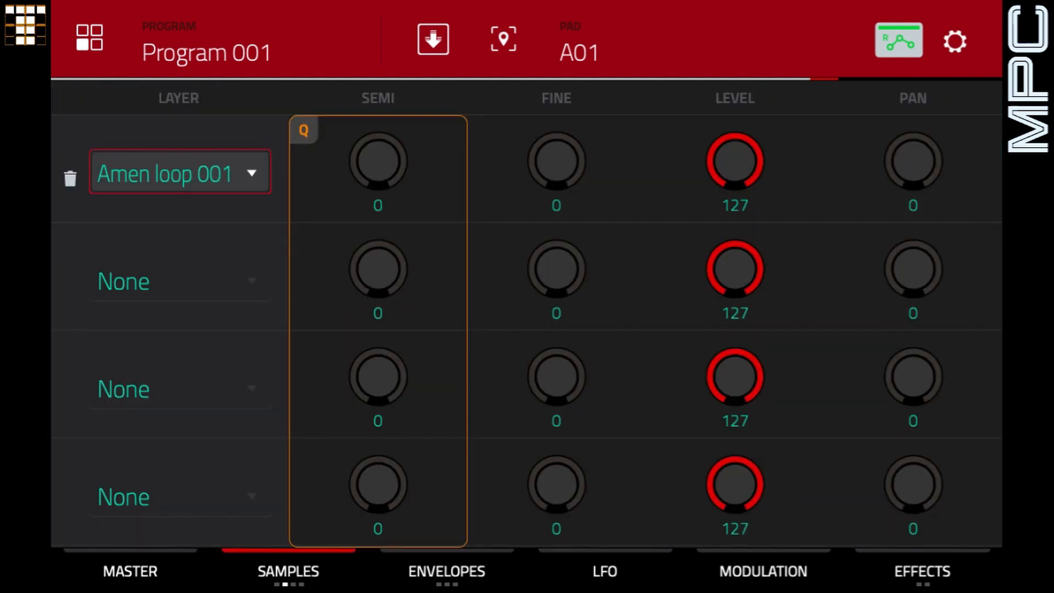
left_click(289, 571)
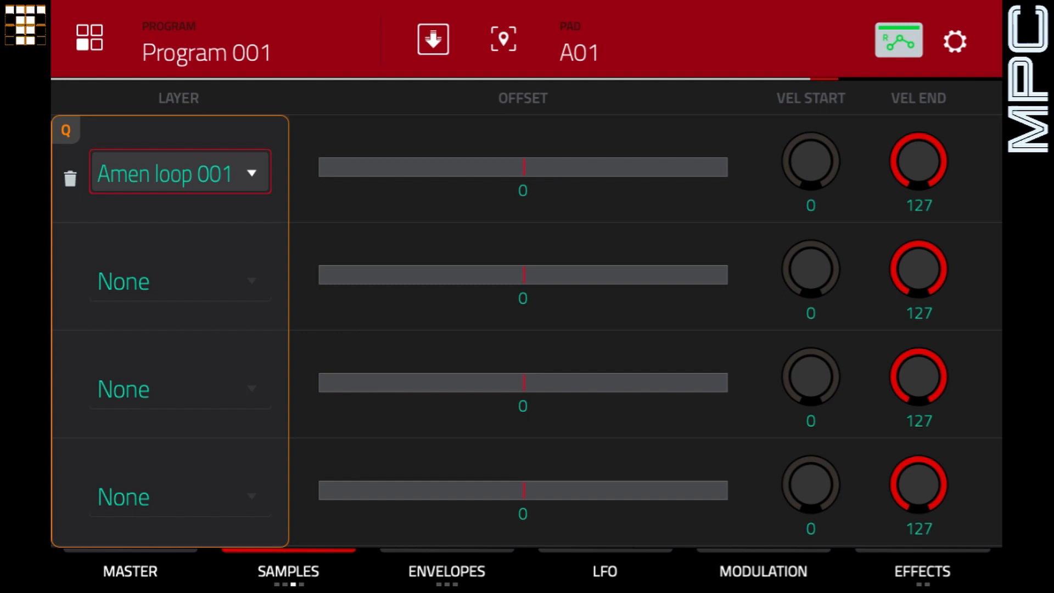
Assign Amen loop 001 to layers 2, 3 and 4 of pad A01.
left_click(181, 280)
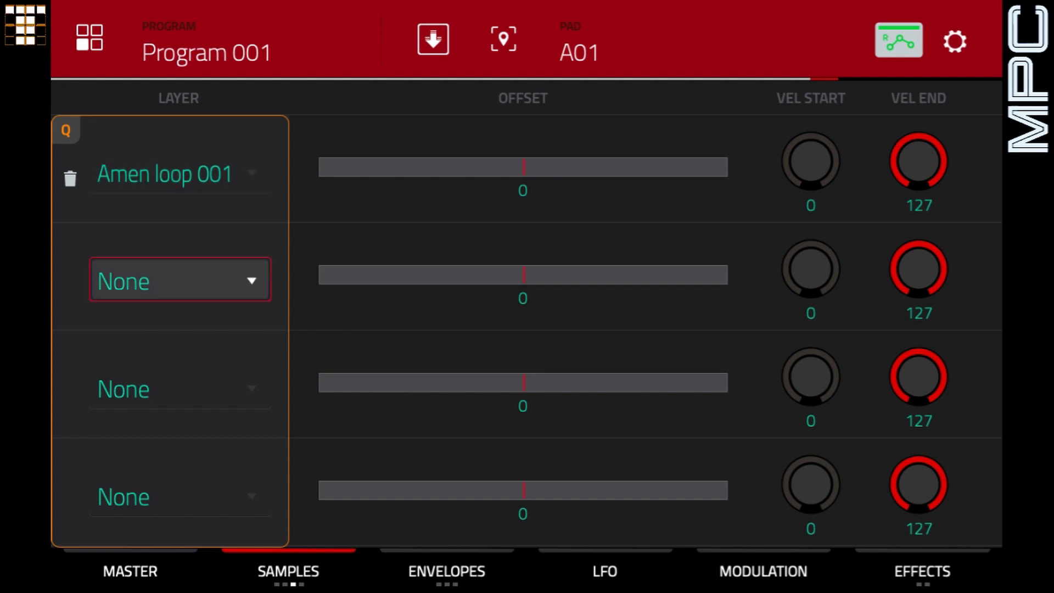
scroll(180, 280, "down", 1)
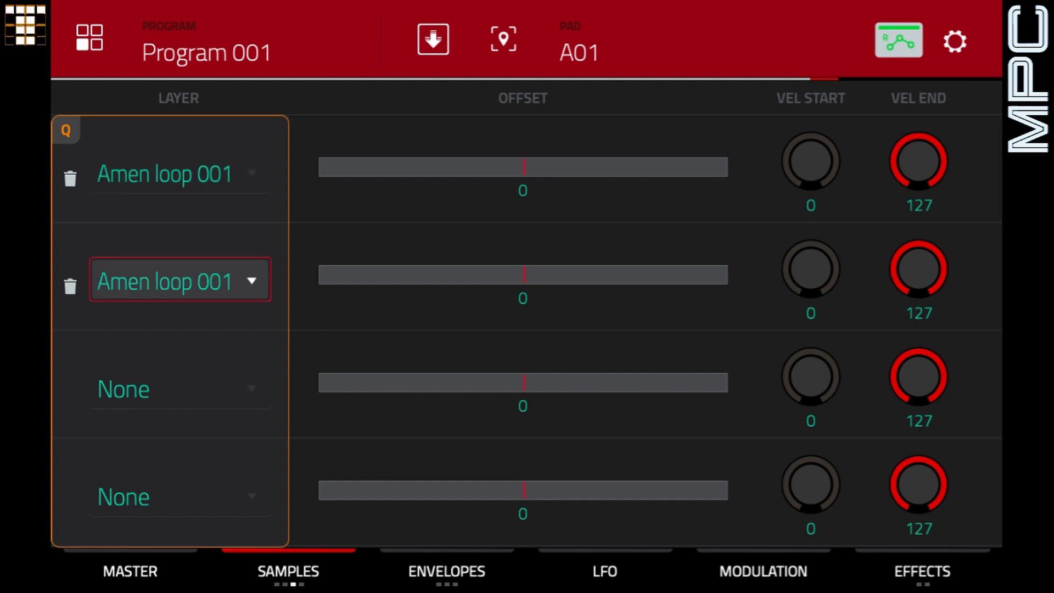
left_click(180, 388)
scroll(180, 388, "down", 1)
left_click(180, 495)
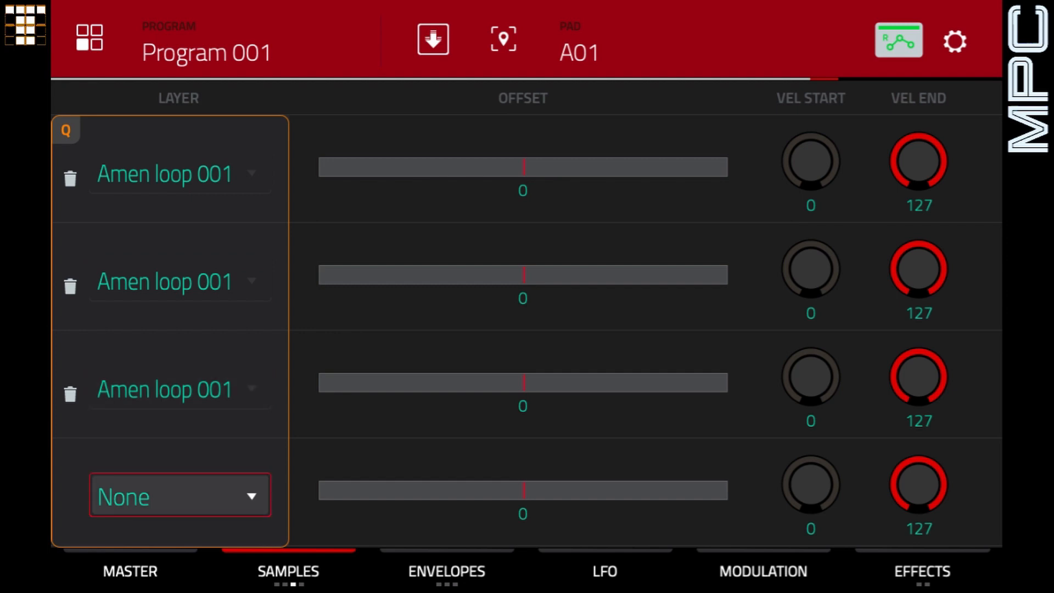
scroll(180, 495, "down", 1)
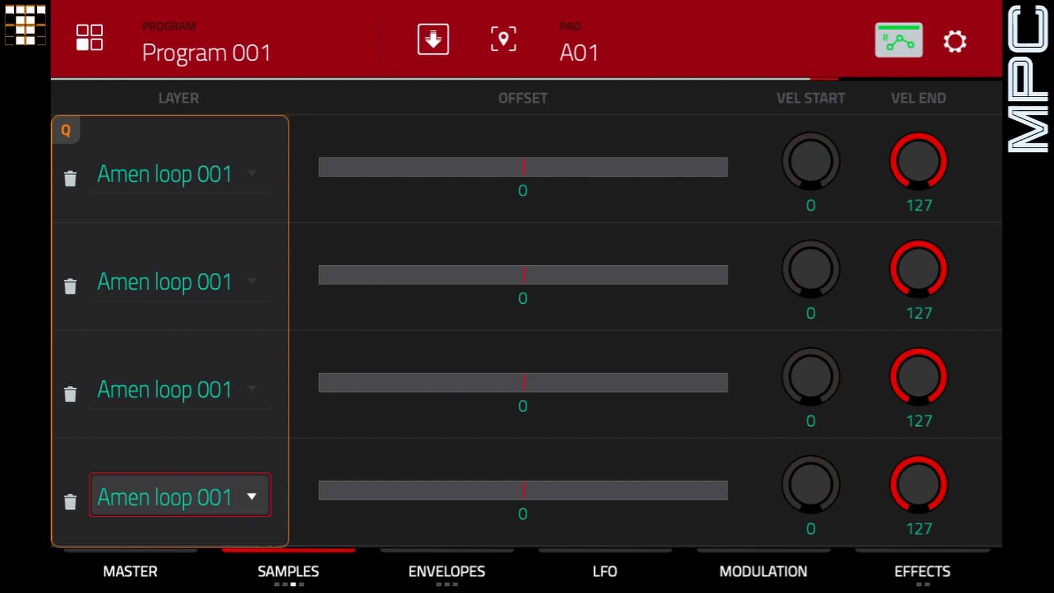
Trim layer 1 of pad A01 to the loop's first hit, with the end point at about 7925.
key("F2")
key("F2")
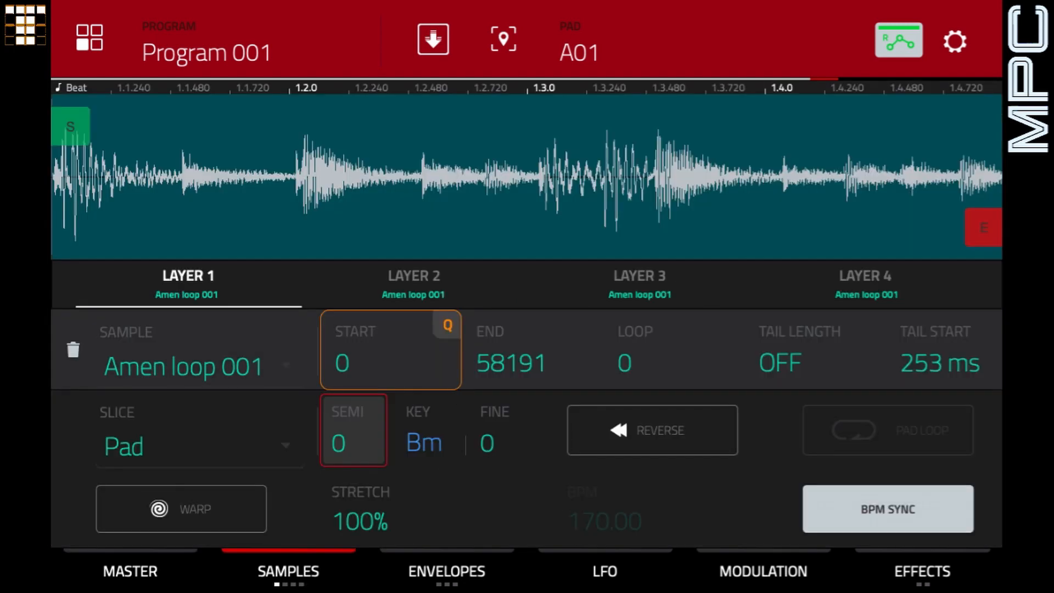
left_click_drag(985, 228, 160, 227)
scroll(180, 177, "up", 5)
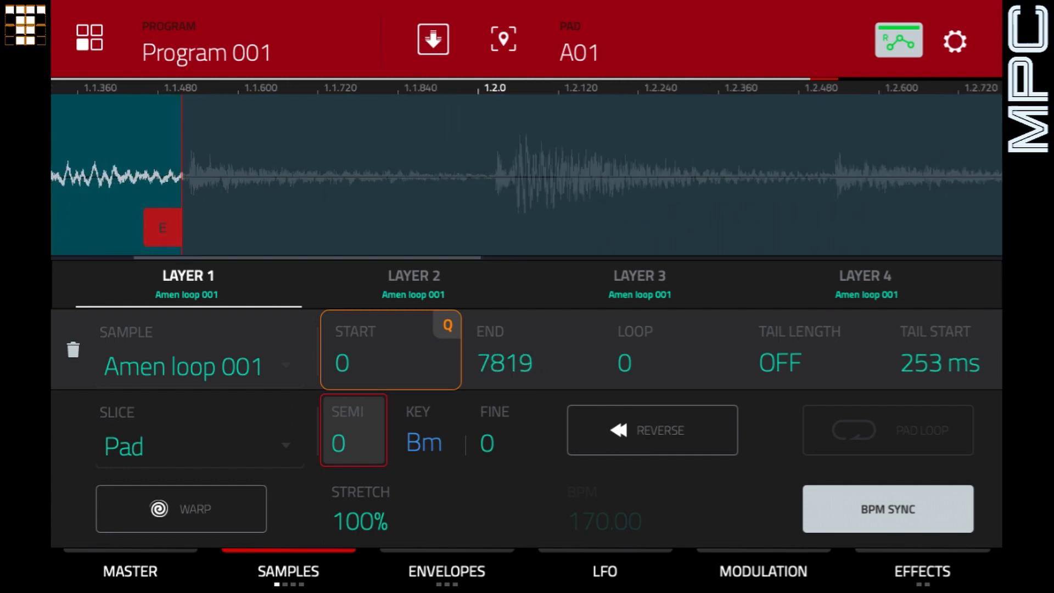
left_click_drag(395, 227, 988, 228)
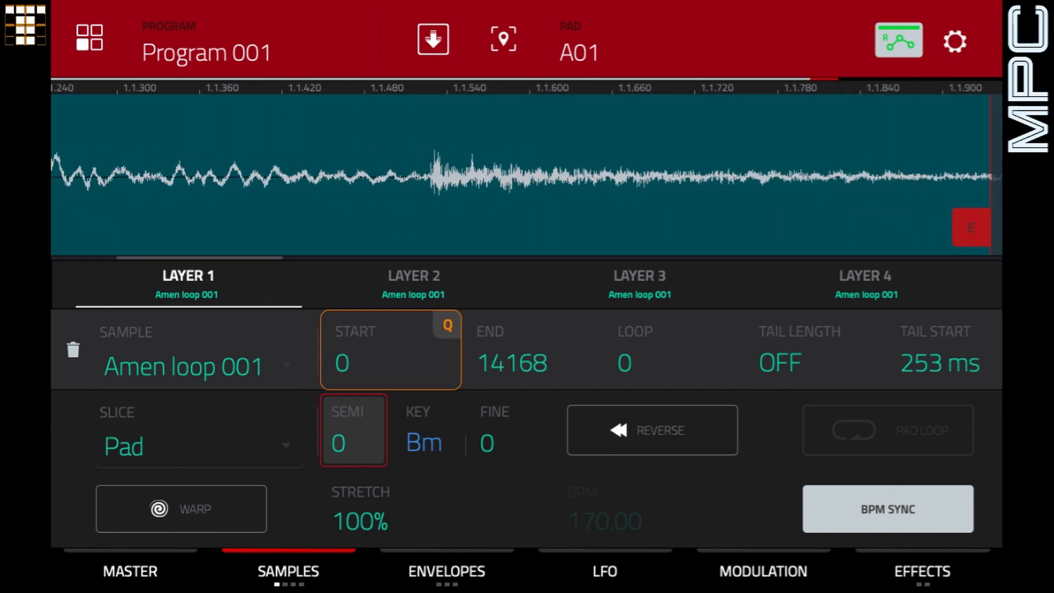
left_click_drag(819, 227, 255, 228)
scroll(526, 177, "down", 5)
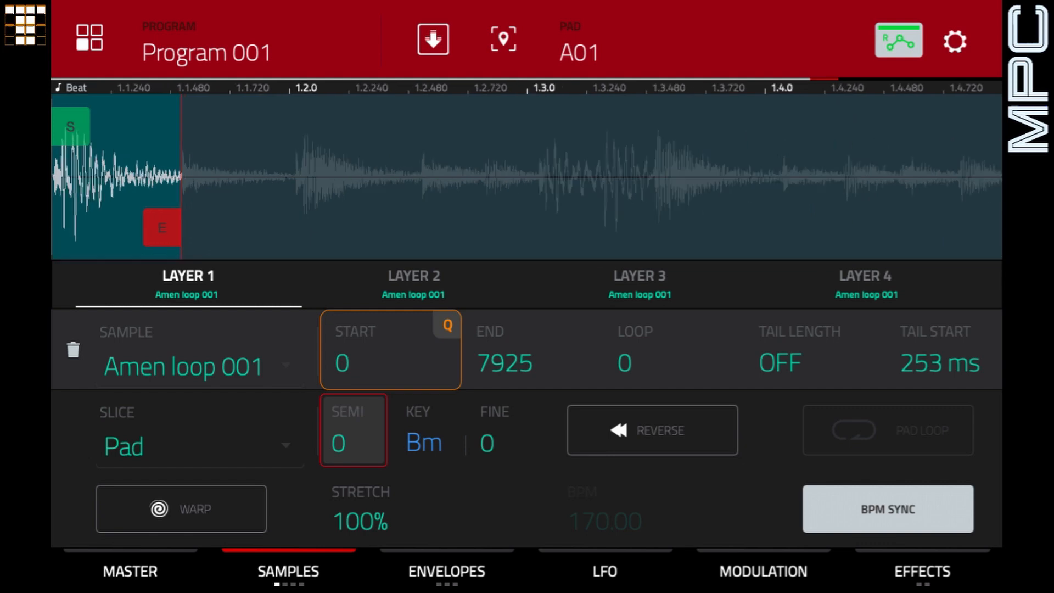
Trim layer 2 to the loop's second hit, with the start at about 8092 and the end at about 14880.
left_click(414, 284)
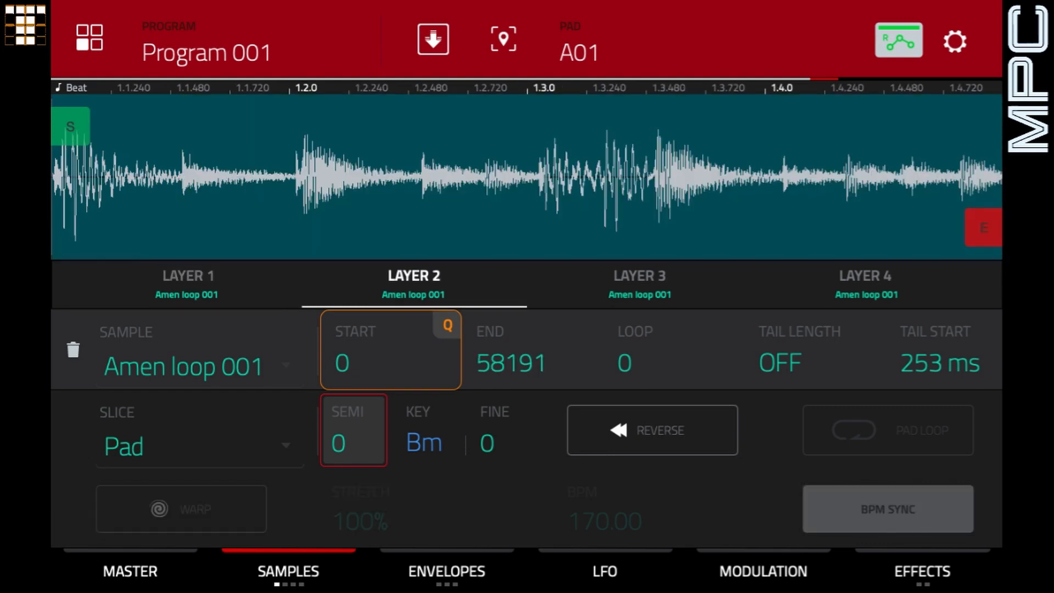
left_click_drag(71, 126, 203, 126)
left_click_drag(983, 227, 278, 227)
scroll(240, 176, "up", 3)
left_click_drag(240, 177, 468, 176)
mouse_move(578, 228)
left_mouse_down()
mouse_move(563, 227)
mouse_move(573, 228)
left_mouse_up()
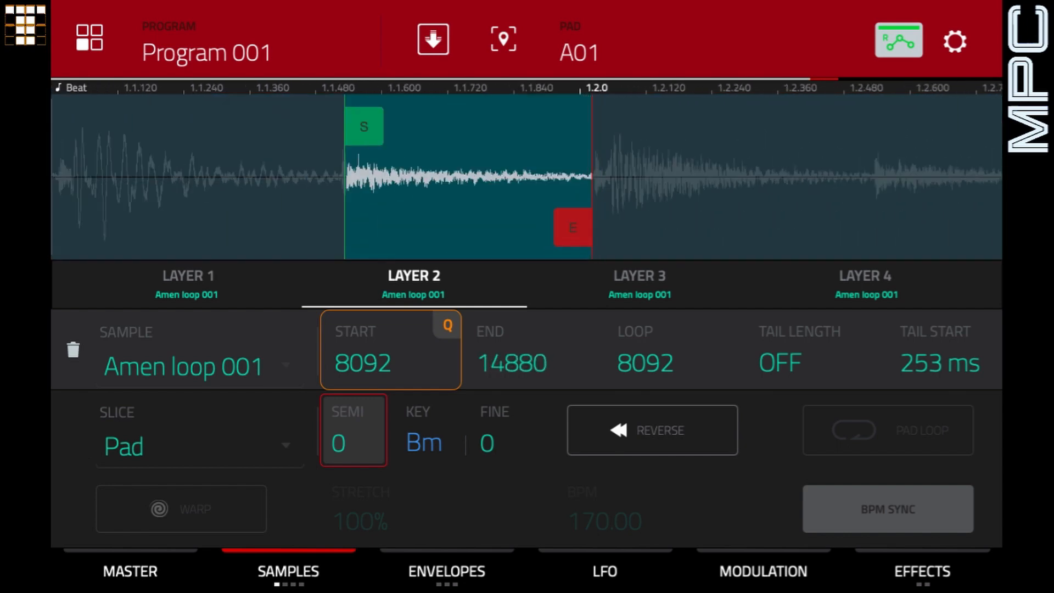
Trim layer 3 to the loop's third hit, with the start at about 14957 and the end at about 22458.
left_click(639, 282)
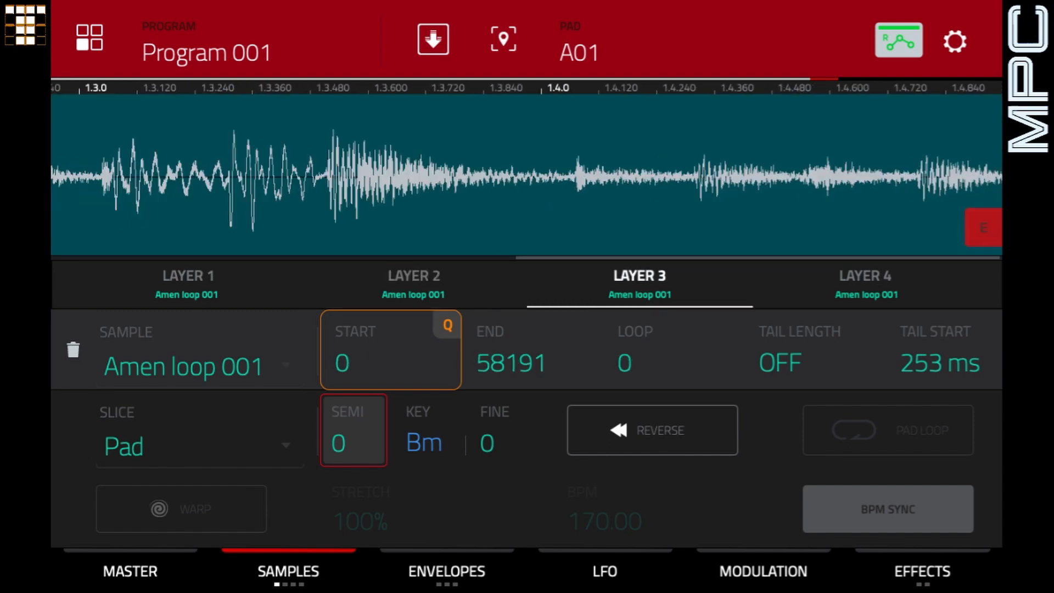
left_click_drag(70, 127, 315, 126)
left_click_drag(984, 227, 400, 227)
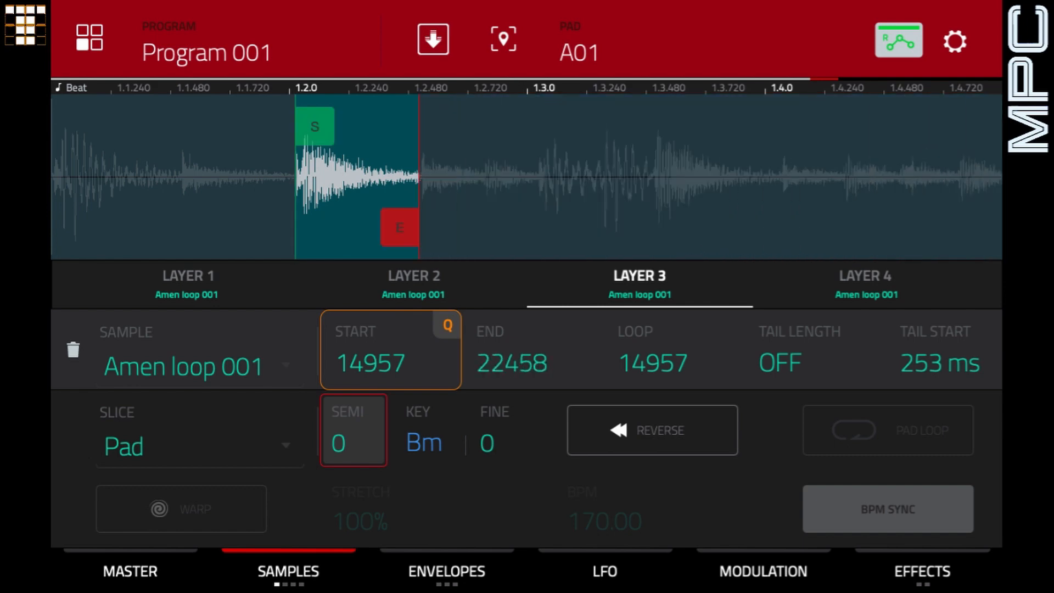
Trim layer 4 to the section after the third hit, with the start at about 22685 and the end at about 29732.
left_click(866, 283)
left_click_drag(70, 127, 441, 127)
left_click_drag(984, 227, 519, 228)
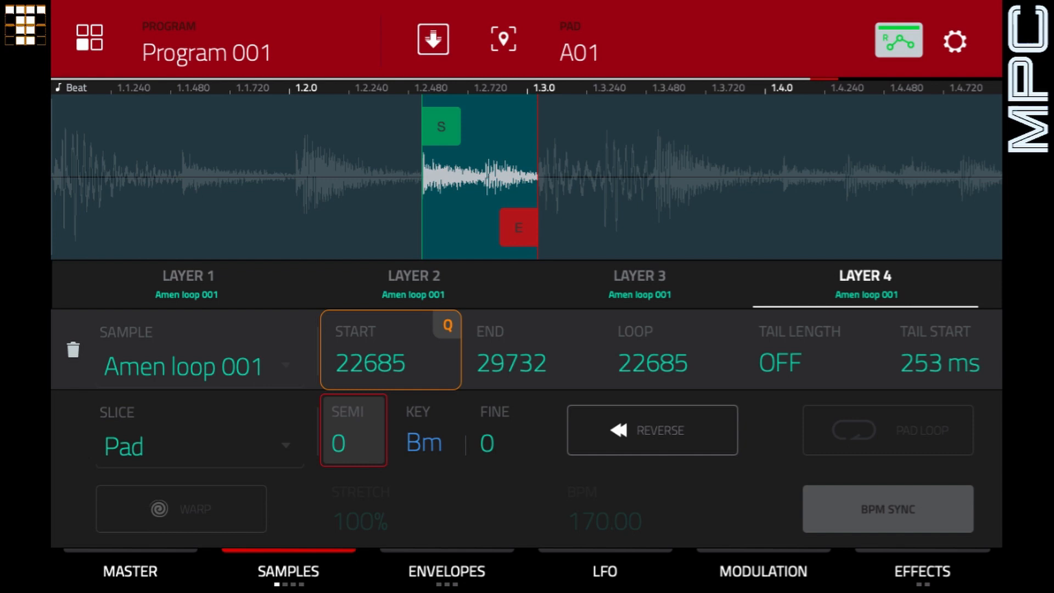
Display the velocity ranges of pad A01's layers and set layer 4's velocity end to 31.
left_click(288, 571)
left_click(288, 571)
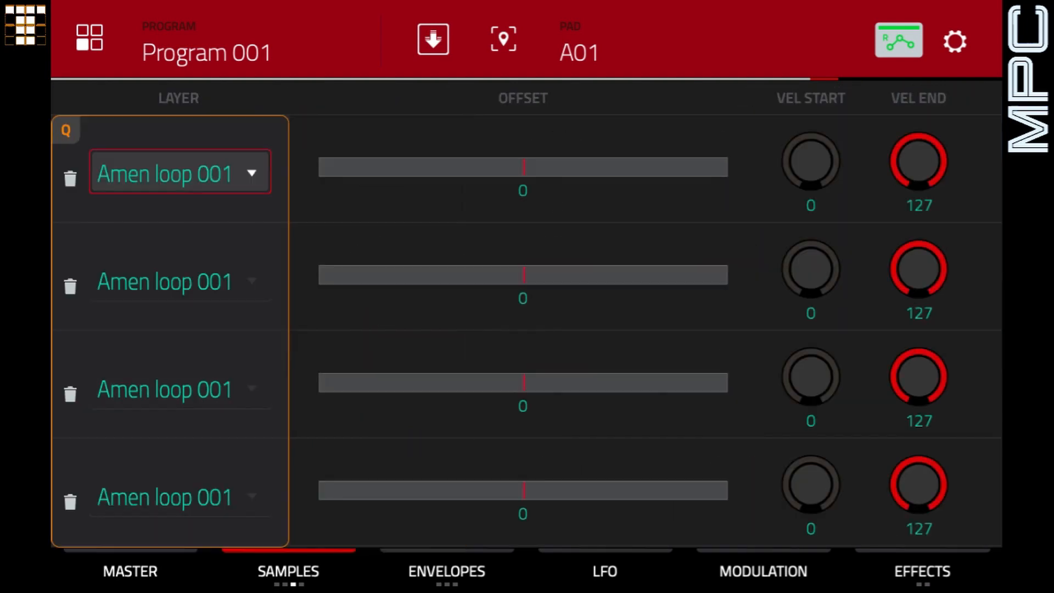
left_click(811, 384)
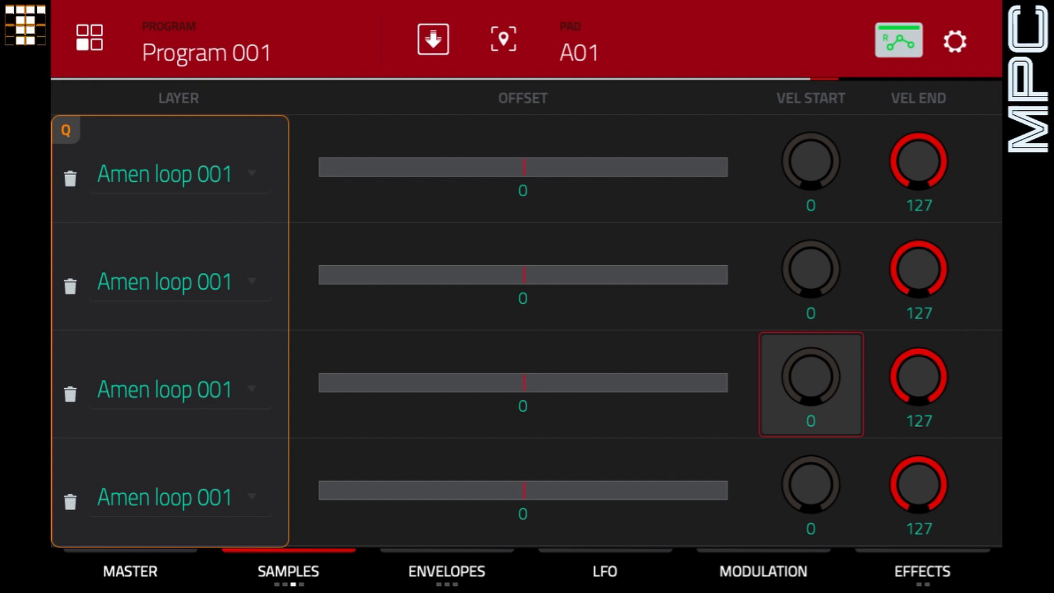
left_click_drag(920, 485, 920, 575)
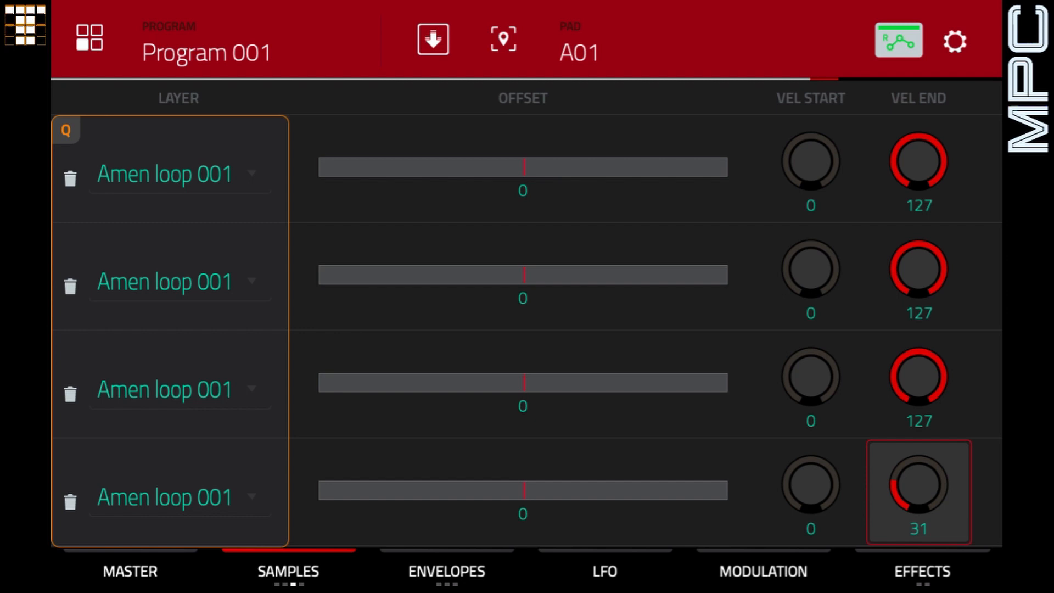
Set layer 3's velocity range to start at 32 and end at 64.
left_click(811, 377)
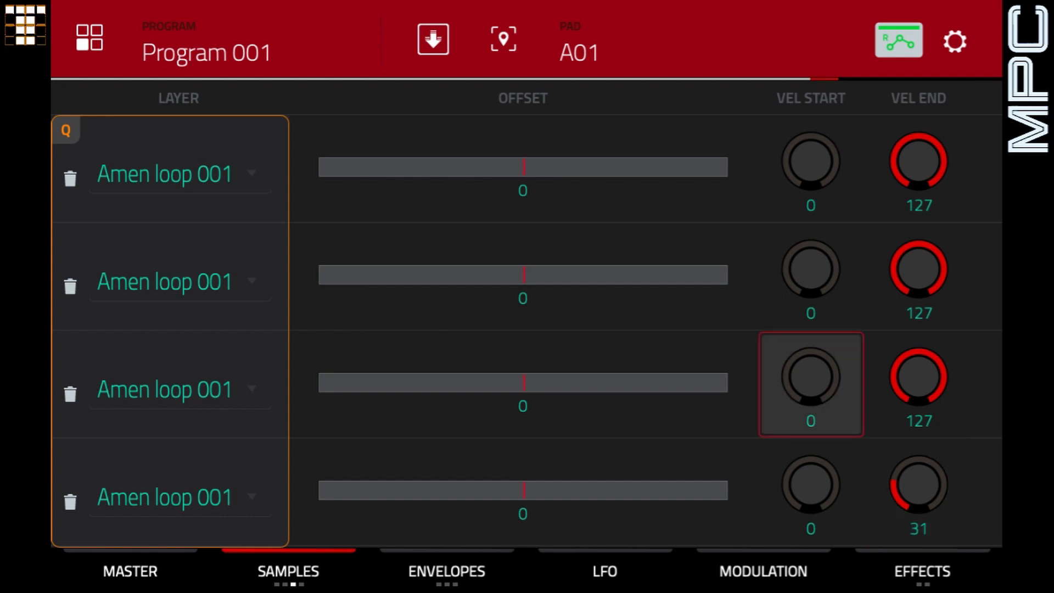
left_click_drag(812, 377, 812, 347)
left_click(919, 378)
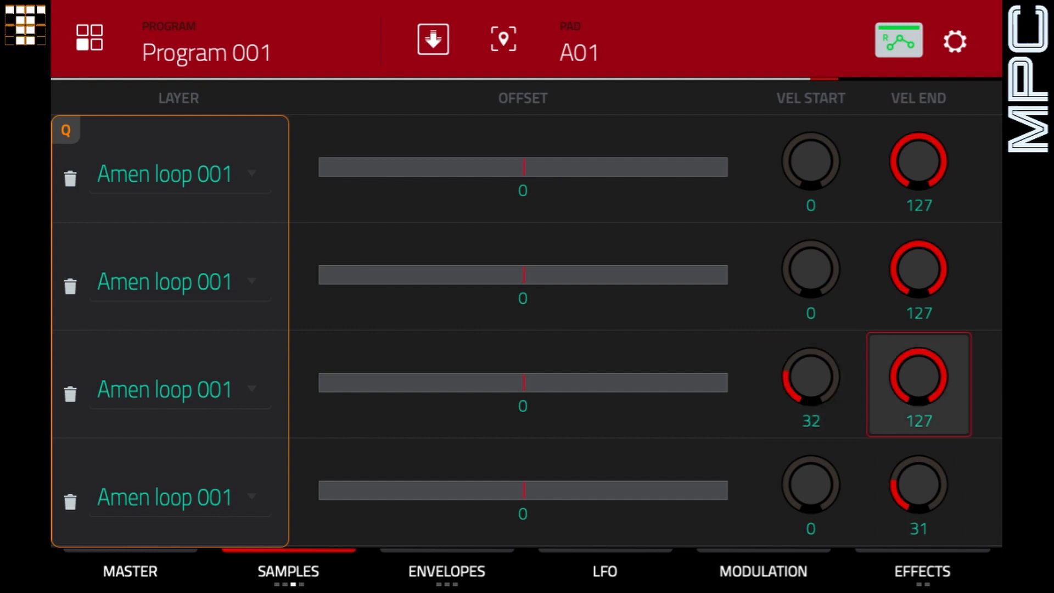
scroll(919, 377, "down", 20)
scroll(919, 377, "down", 17)
scroll(920, 377, "down", 20)
scroll(919, 377, "down", 5)
scroll(919, 377, "up", 12)
scroll(920, 378, "down", 1)
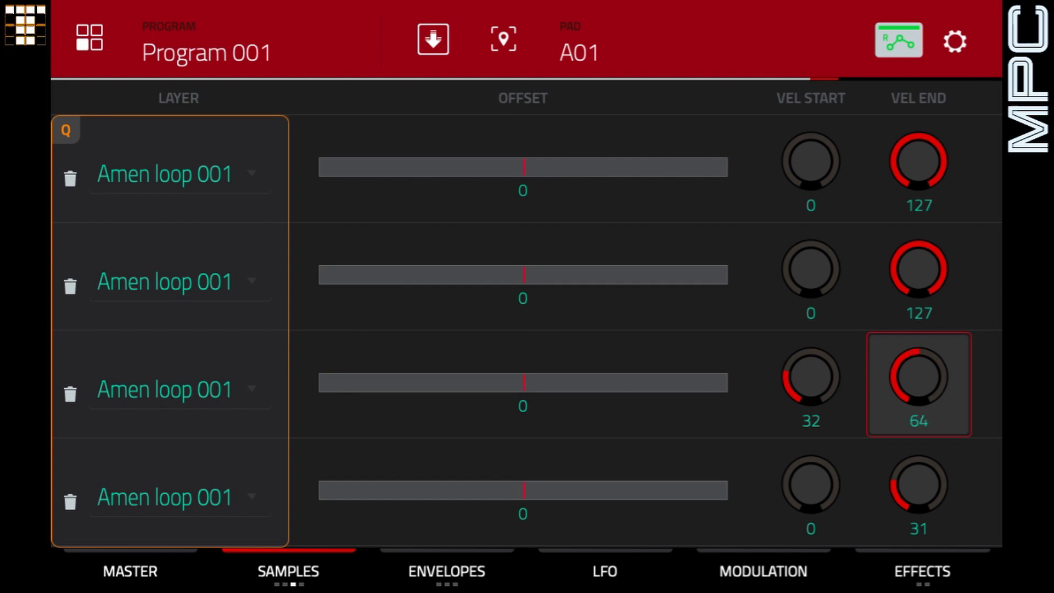
Set layer 2's velocity range to start at 65 and end at 96.
left_click(811, 277)
scroll(811, 269, "up", 20)
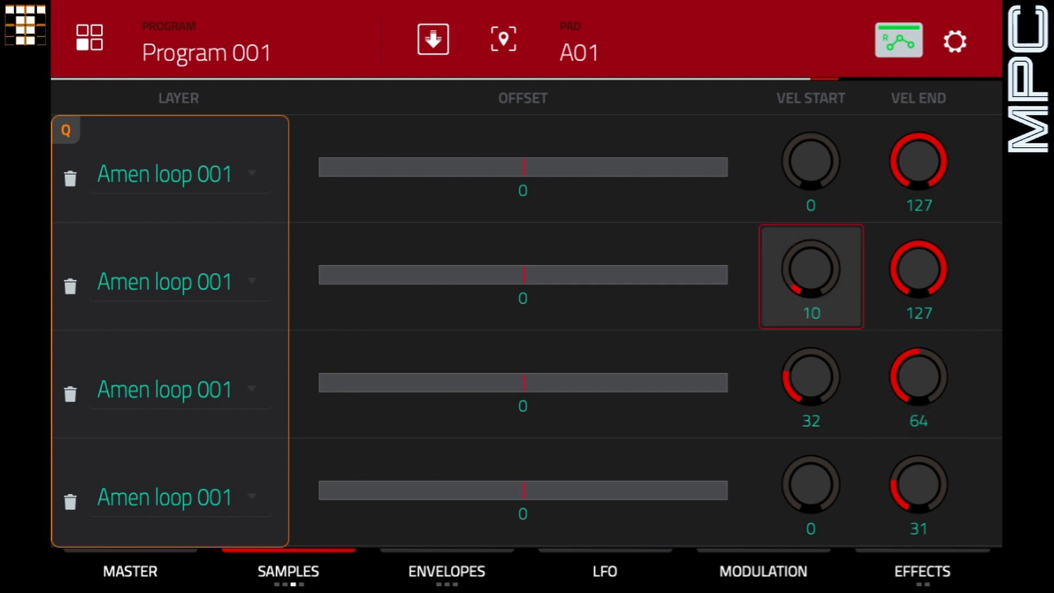
scroll(811, 269, "up", 20)
scroll(811, 269, "up", 1)
left_click_drag(919, 269, 919, 324)
scroll(918, 269, "up", 4)
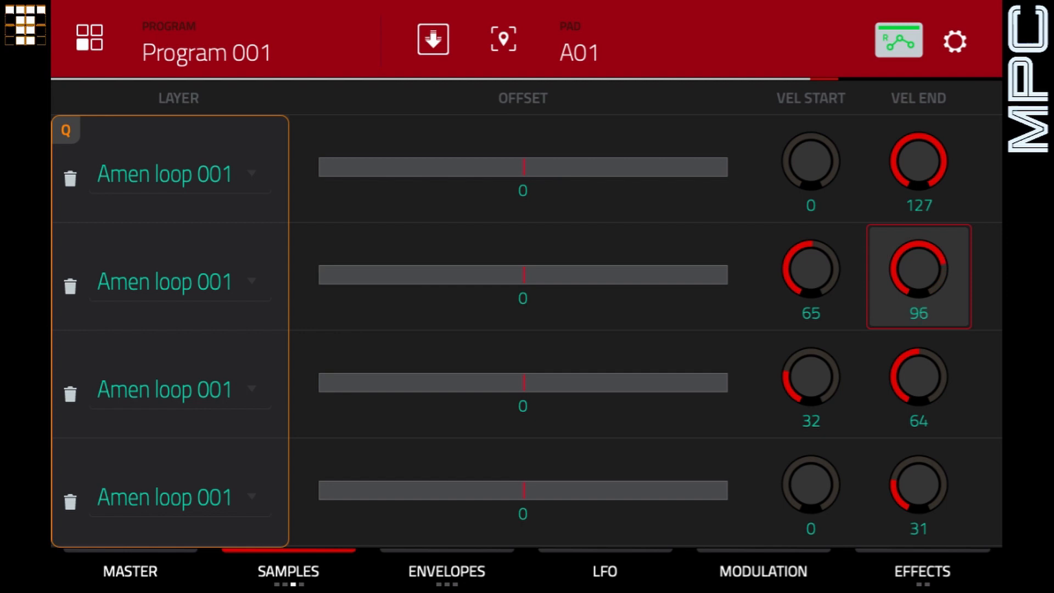
Set layer 1's velocity start to 97.
left_click(811, 168)
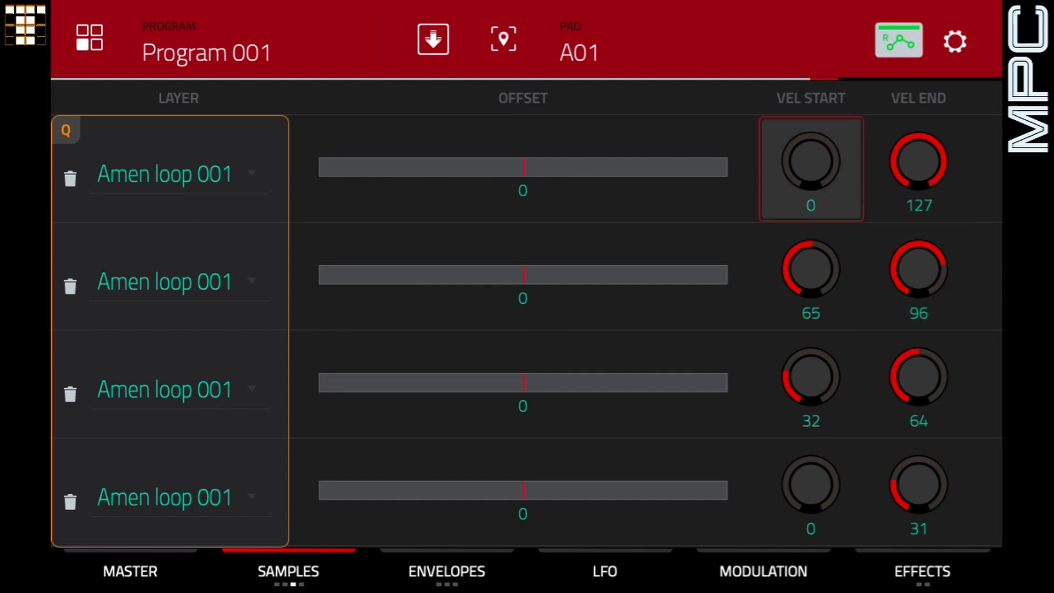
scroll(811, 168, "up", 20)
scroll(812, 168, "up", 20)
scroll(811, 168, "up", 16)
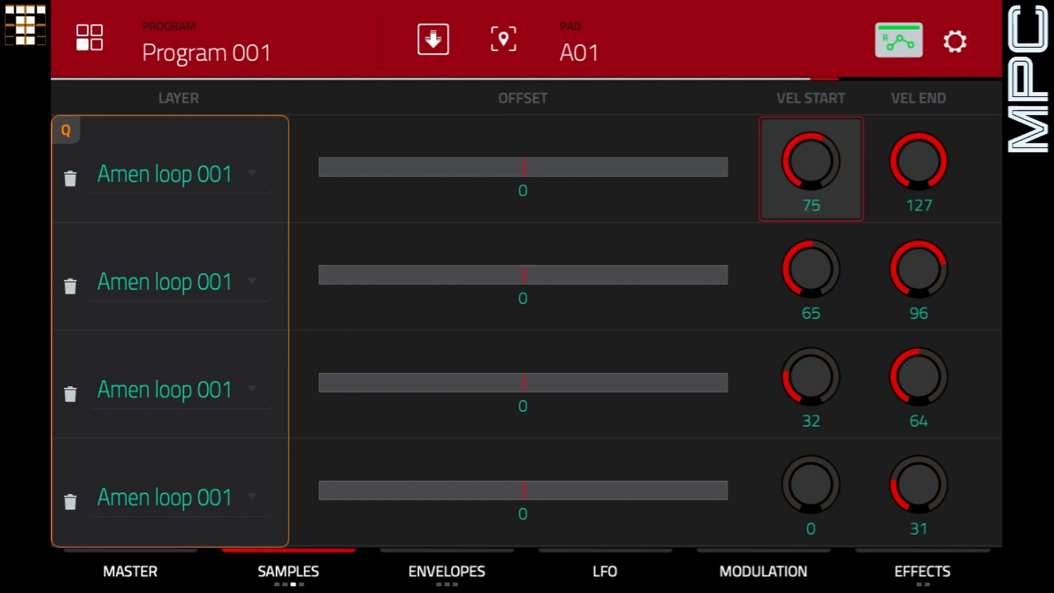
scroll(811, 168, "up", 7)
scroll(812, 168, "up", 5)
Review the trimmed sample region of each of pad A01's four layers in the waveform view.
left_click(288, 571)
left_click(289, 571)
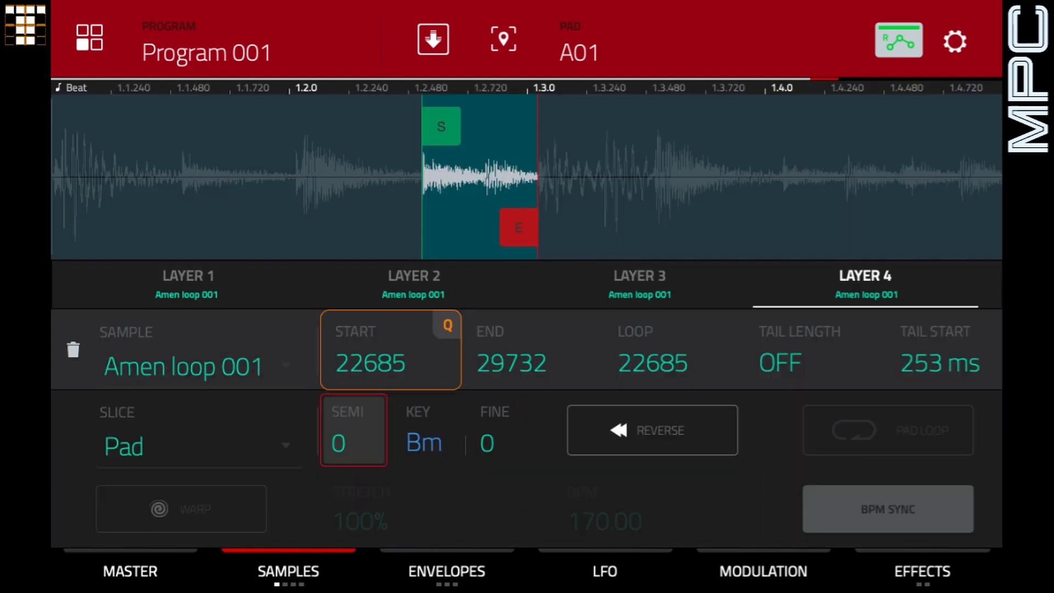
left_click(188, 284)
left_click(414, 285)
left_click(640, 285)
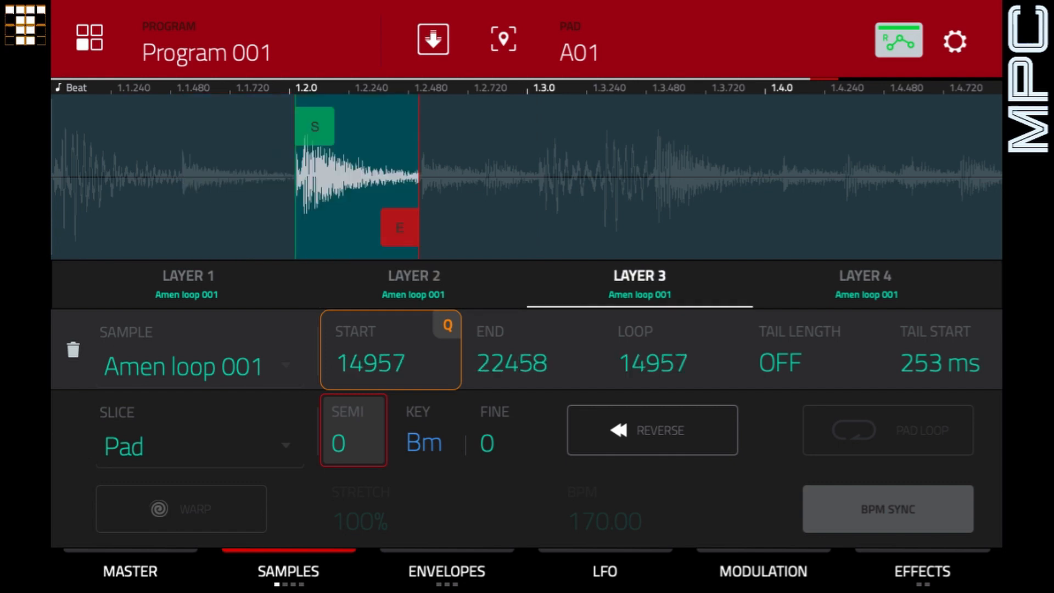
left_click(866, 284)
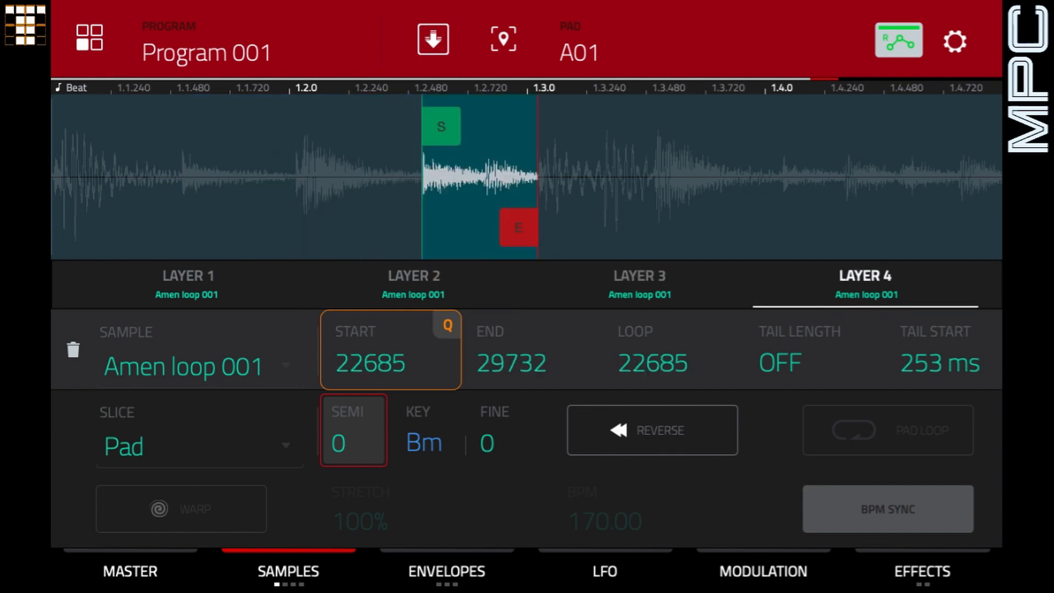
left_click(639, 284)
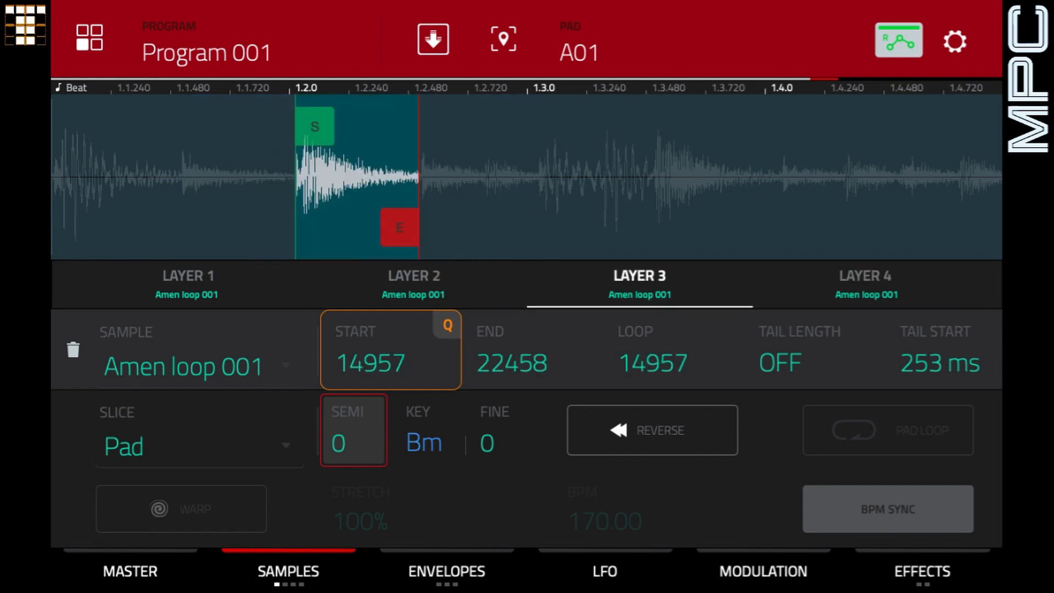
left_click(414, 285)
left_click(866, 285)
left_click(188, 284)
left_click(414, 285)
left_click(640, 285)
left_click(866, 284)
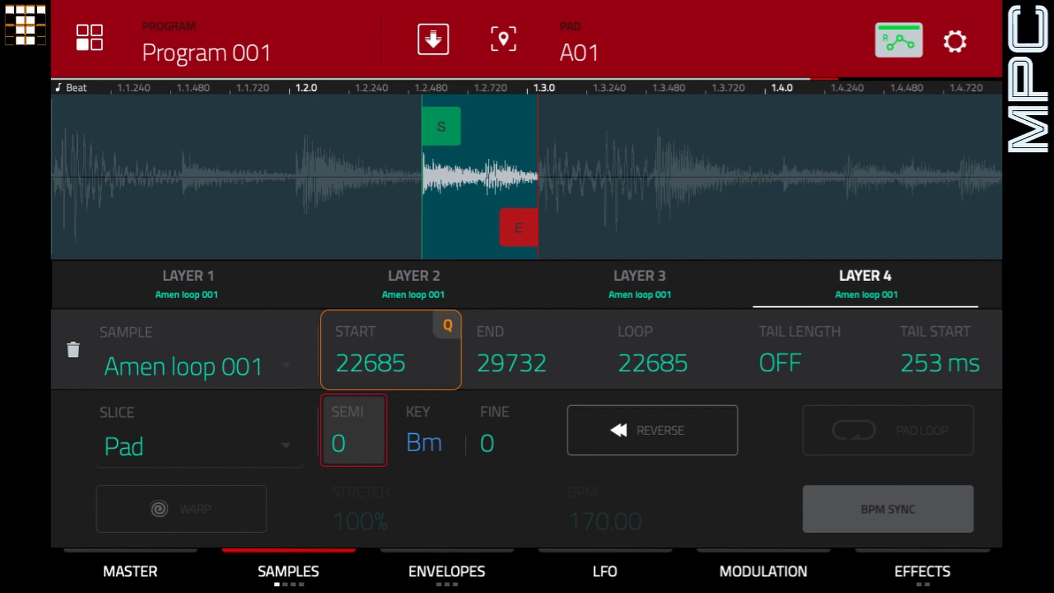
Turn pad A01's Amp velocity sensitivity all the way down.
left_click(763, 572)
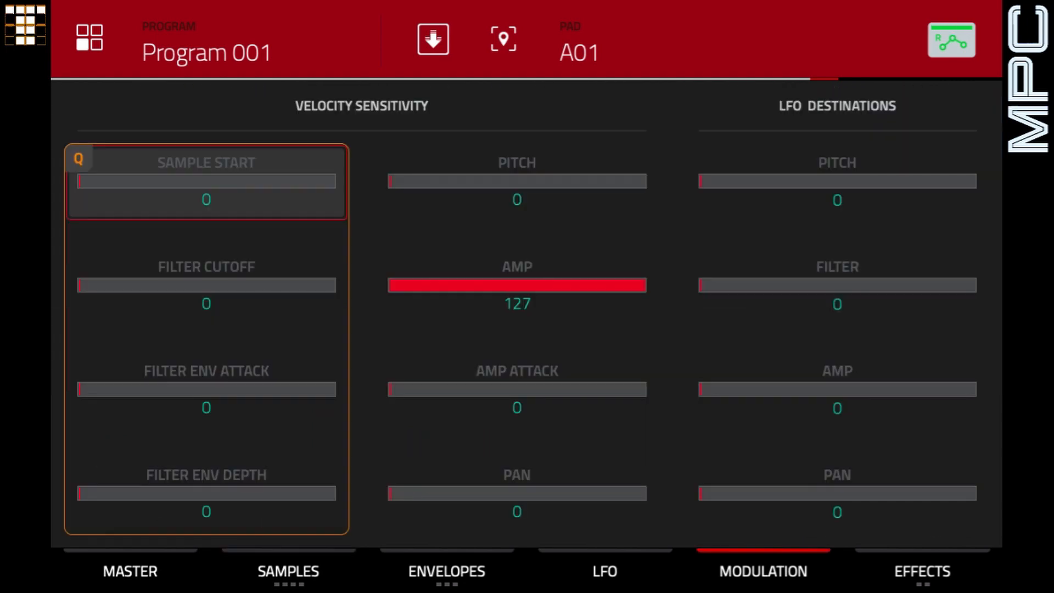
left_click(518, 286)
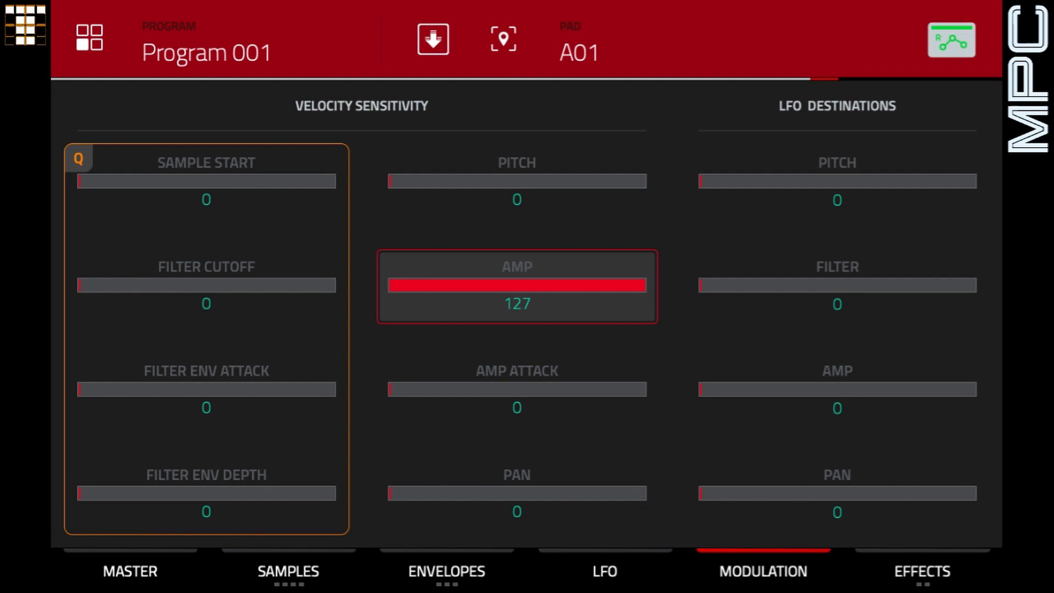
left_click_drag(645, 285, 390, 285)
Review the sample settings and velocity ranges of pad A01's four layers.
left_click(288, 571)
left_click(288, 571)
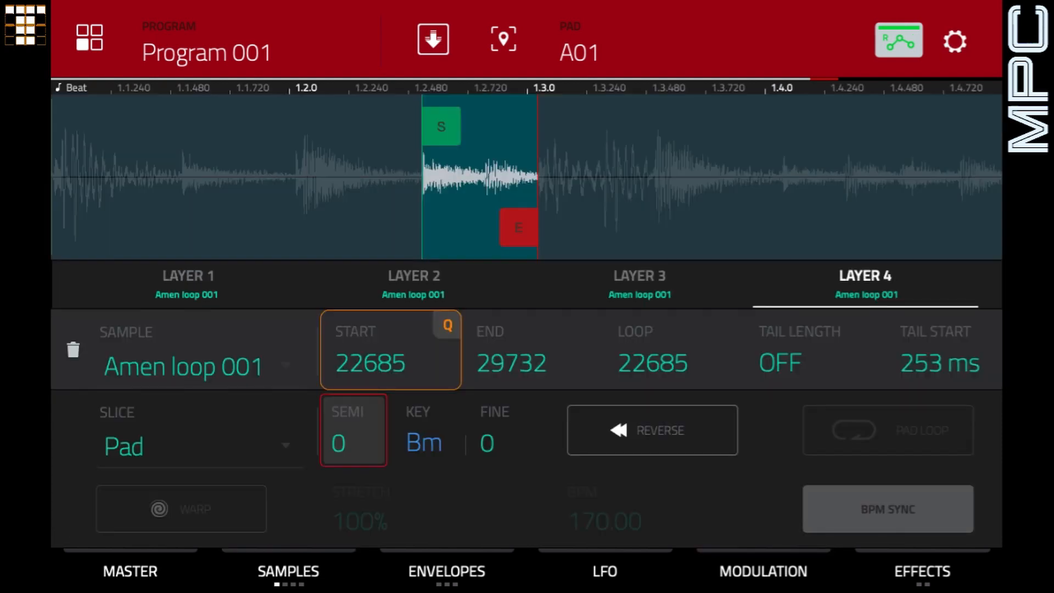
left_click(288, 572)
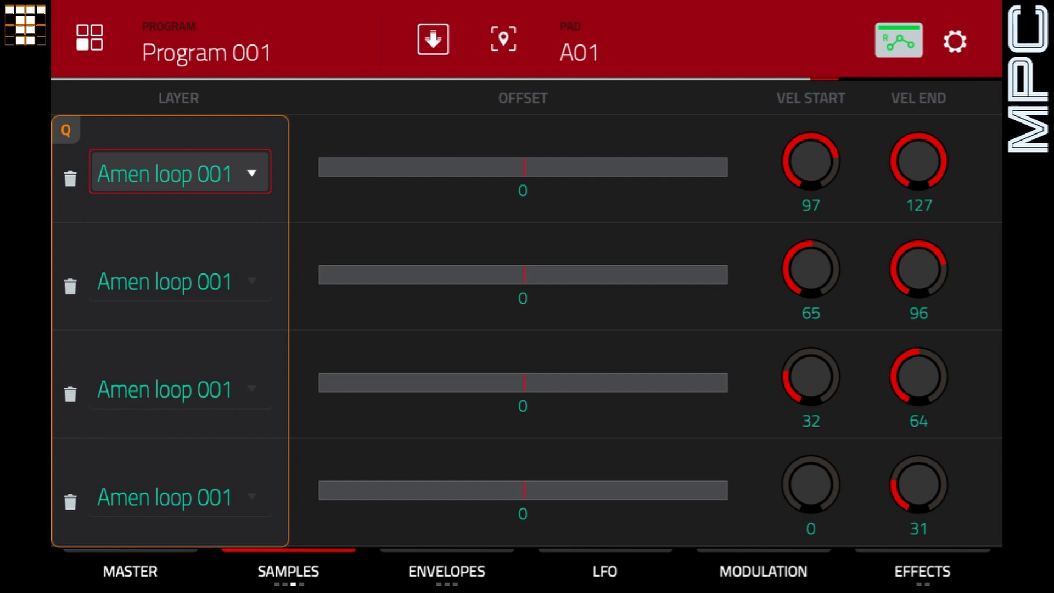
Open the step sequencer for Track 01 and set its time division to 8.
key("Escape")
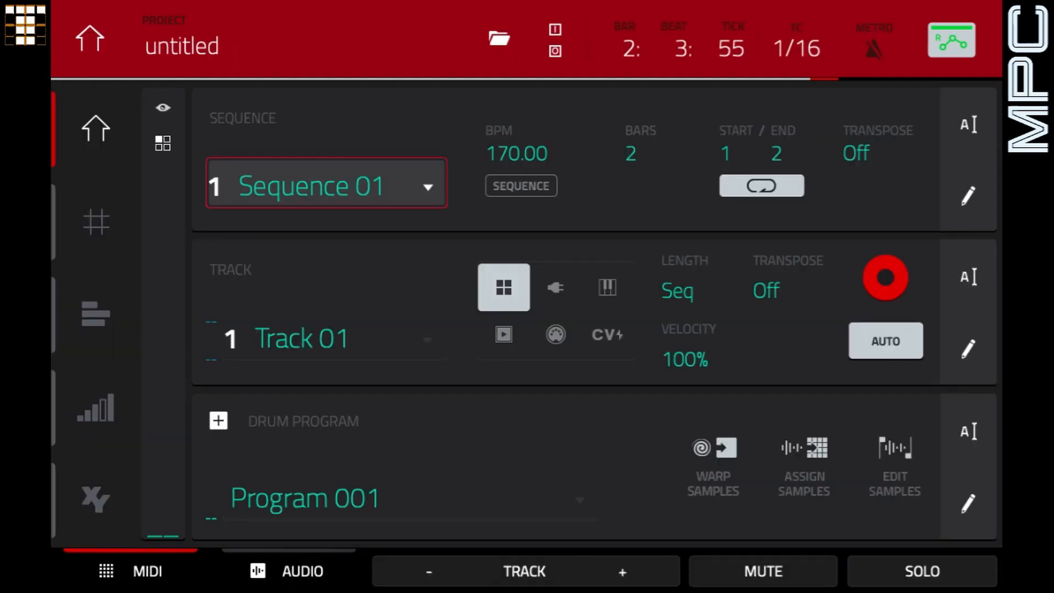
left_click(95, 408)
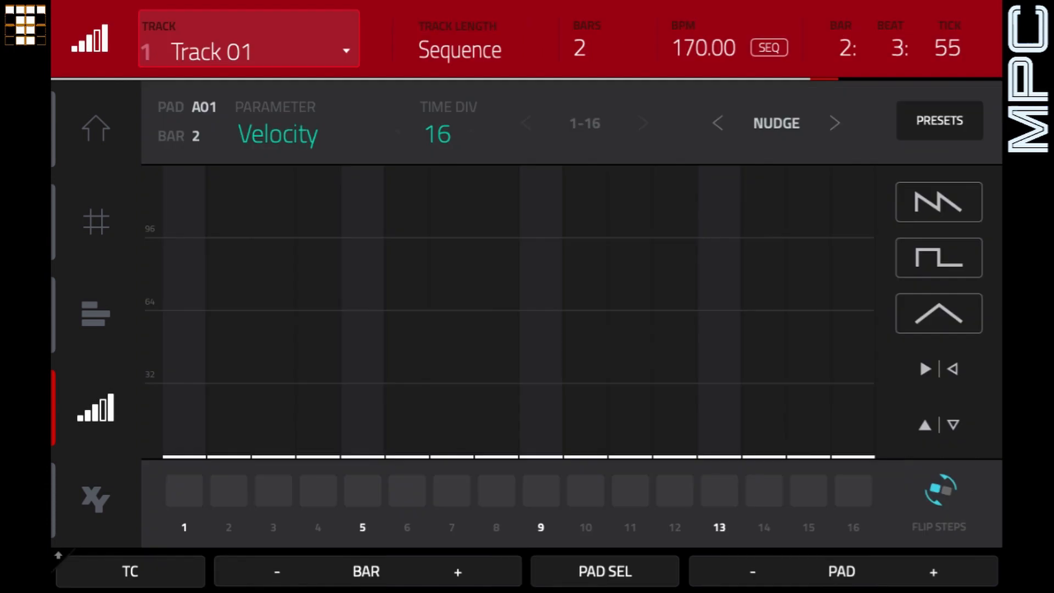
left_click(450, 124)
scroll(450, 124, "down", 2)
scroll(450, 124, "up", 1)
Shorten the sequence to one bar and fill all eight steps for pad A01 at full velocity.
left_click(608, 38)
left_click(278, 572)
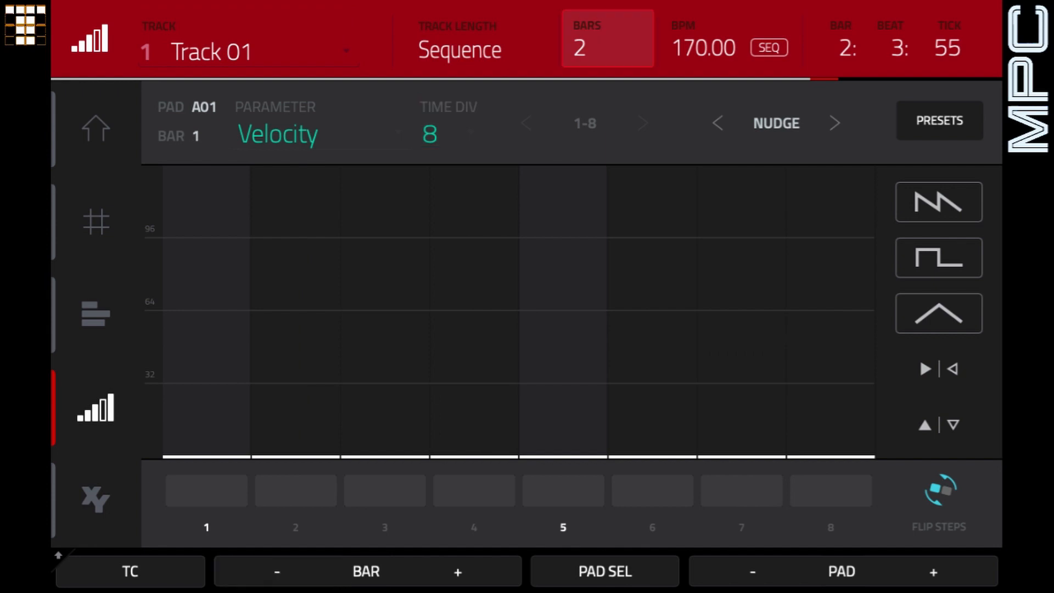
left_click(277, 571)
left_click(459, 572)
left_click(278, 572)
scroll(607, 39, "down", 1)
left_click_drag(830, 490, 206, 491)
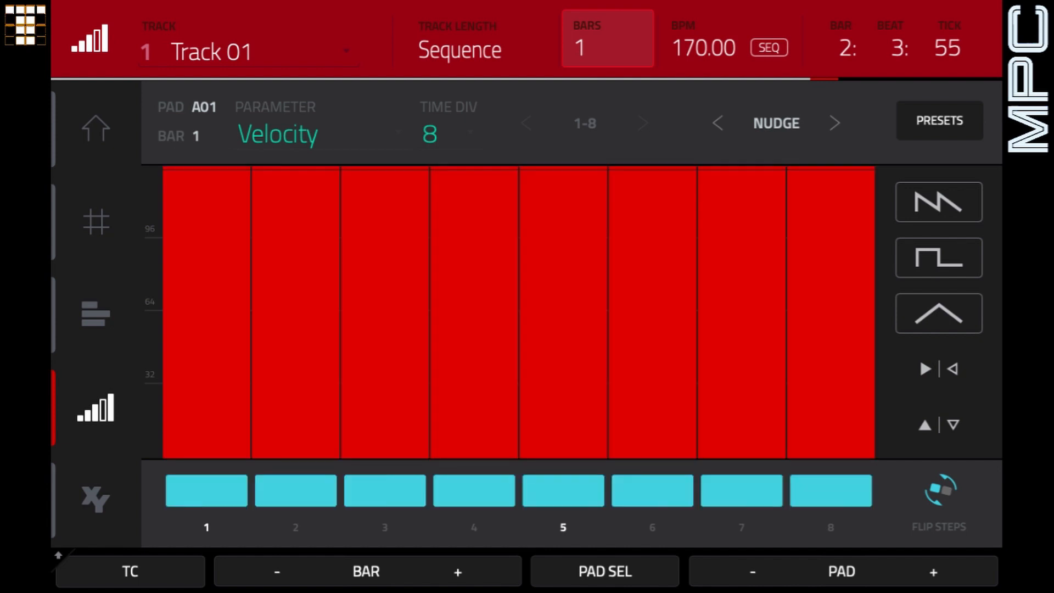
Try toggling steps 8 and 1 off and on, and lowering step 1's velocity slightly.
left_click(831, 491)
left_click(831, 490)
left_click(831, 491)
left_click(831, 490)
left_click_drag(206, 170, 207, 192)
left_click(206, 491)
left_click(206, 491)
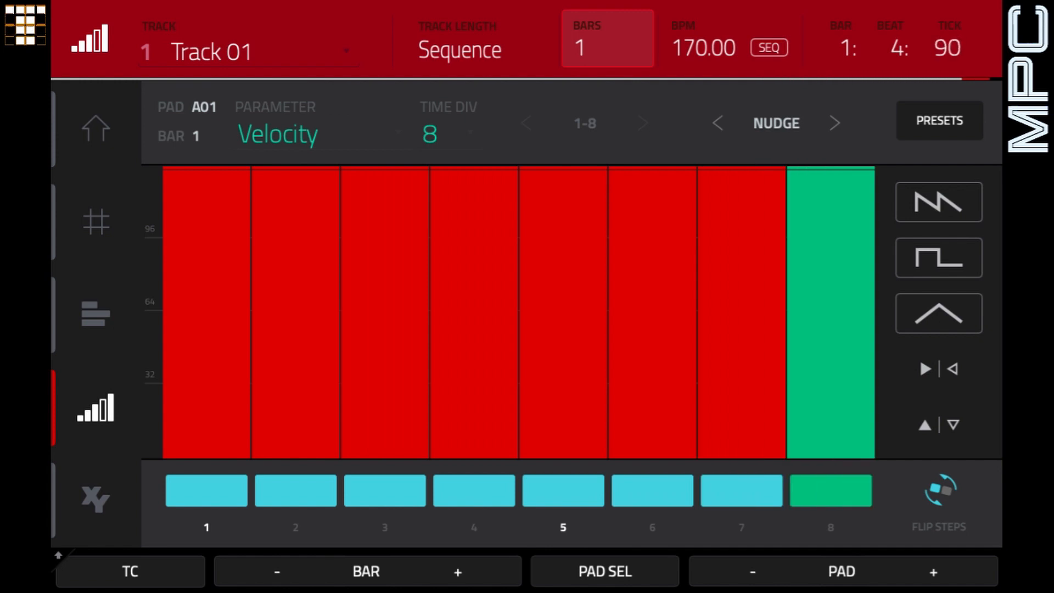
Draw the velocities of all eight steps within layer 2's range, just below 96.
left_click_drag(830, 275, 207, 246)
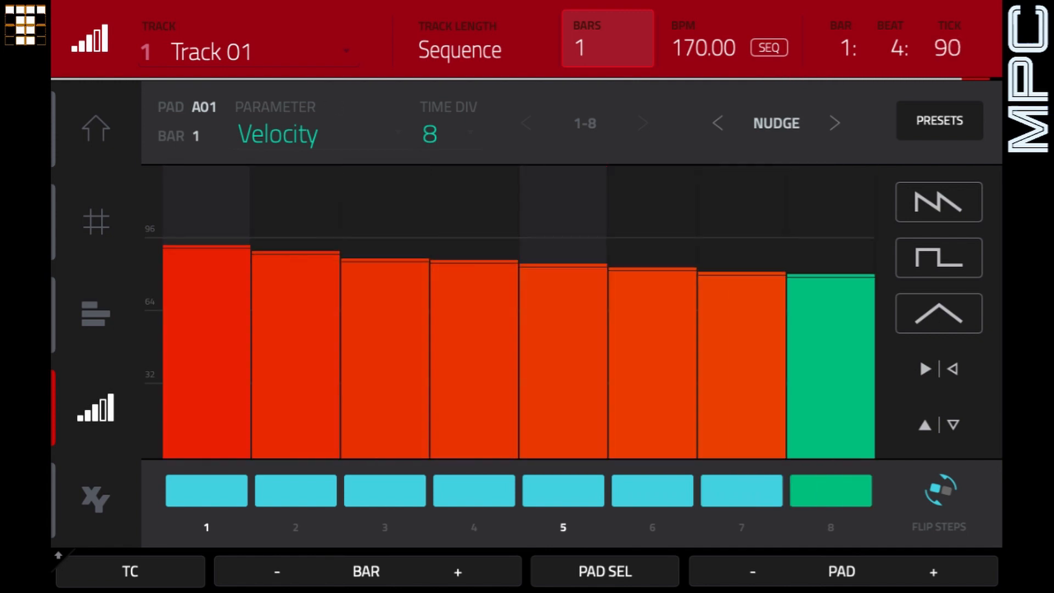
left_click(831, 241)
left_click_drag(742, 243, 206, 250)
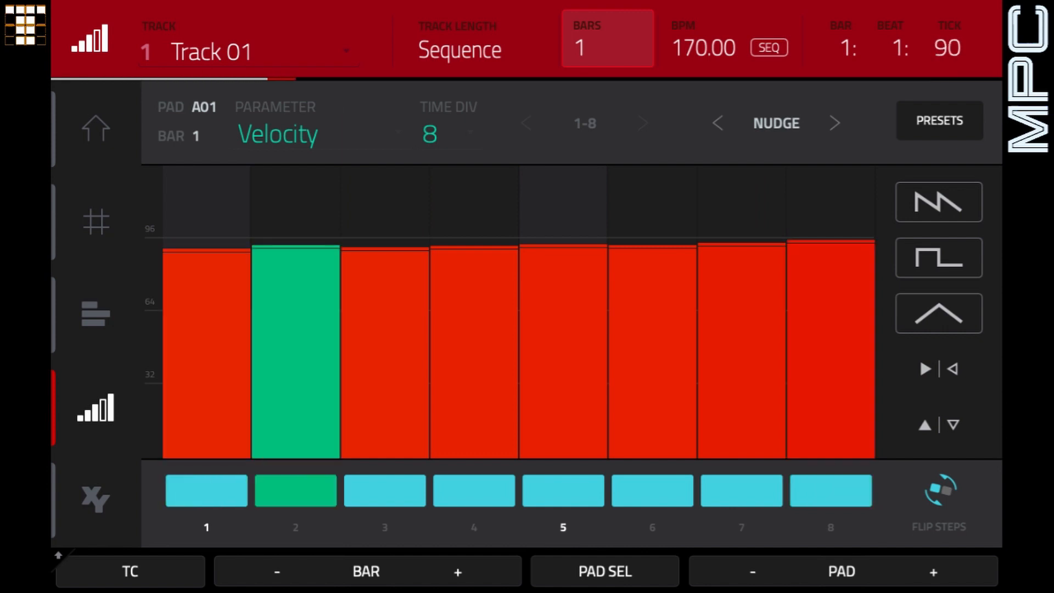
Lower all eight step velocities into layer 3's range at about 50, and on into layer 4's range at about 15.
left_click_drag(831, 325, 206, 320)
left_click_drag(831, 345, 207, 334)
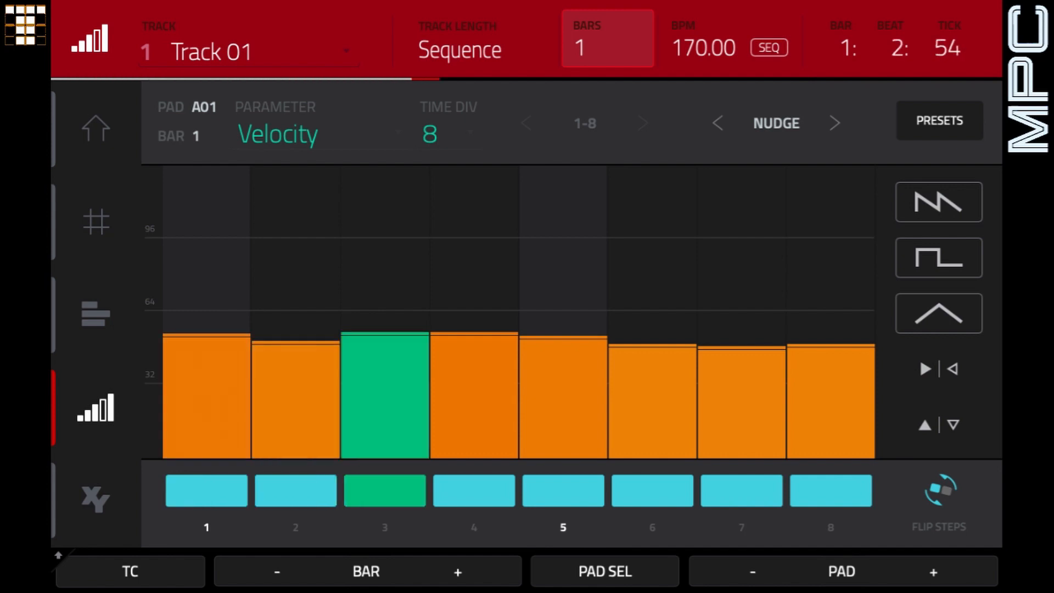
mouse_move(831, 420)
left_mouse_down()
mouse_move(653, 430)
mouse_move(206, 423)
left_mouse_up()
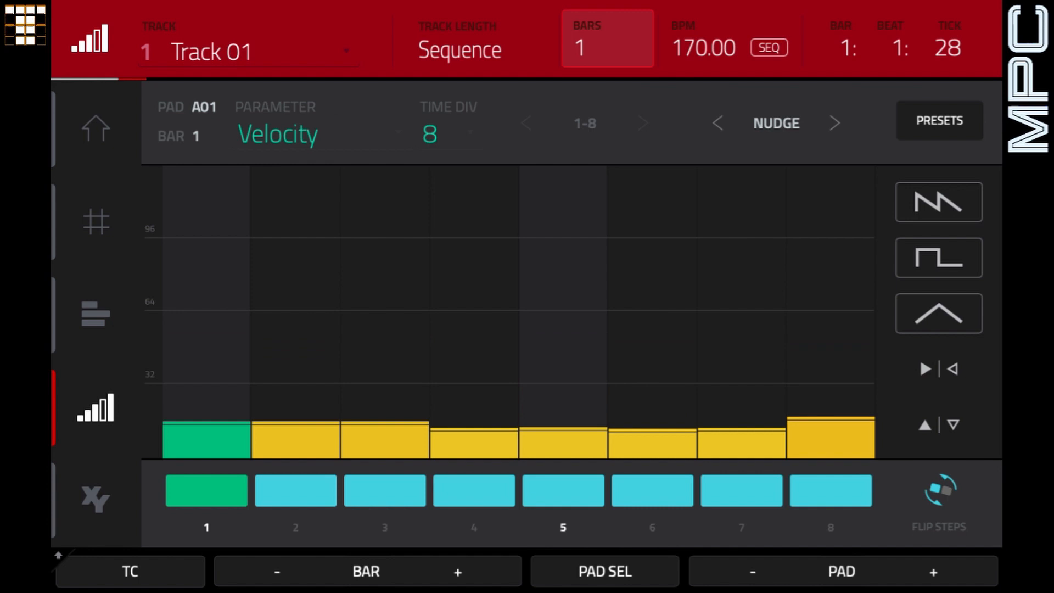
Try different low velocities on individual steps, such as 3 on step 8, 7 on step 3, and 13 and 9 on step 1.
left_click_drag(831, 449, 385, 440)
left_click_drag(219, 422, 206, 418)
left_click(831, 450)
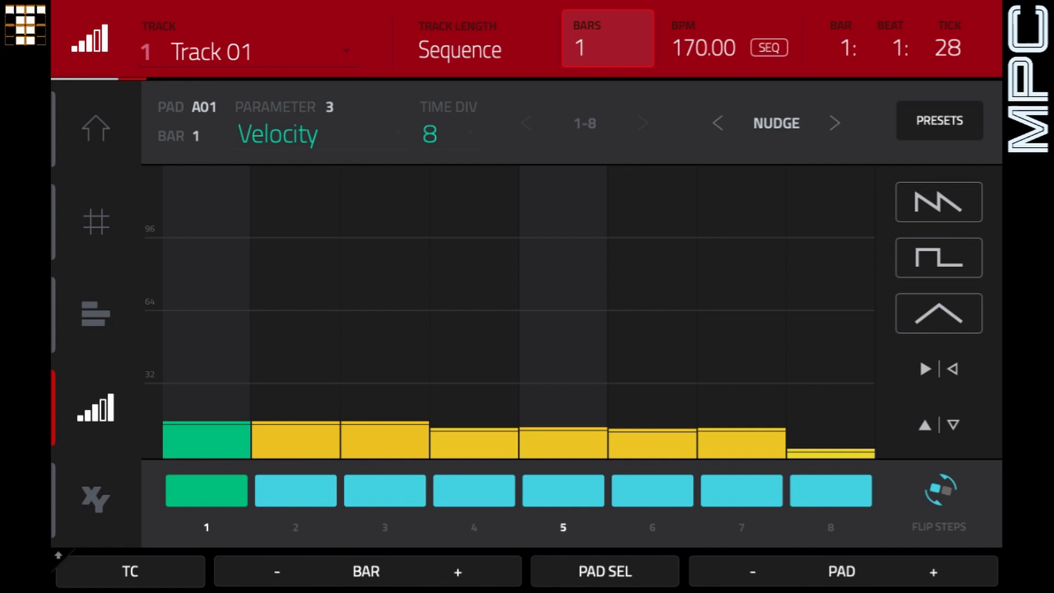
left_click(385, 441)
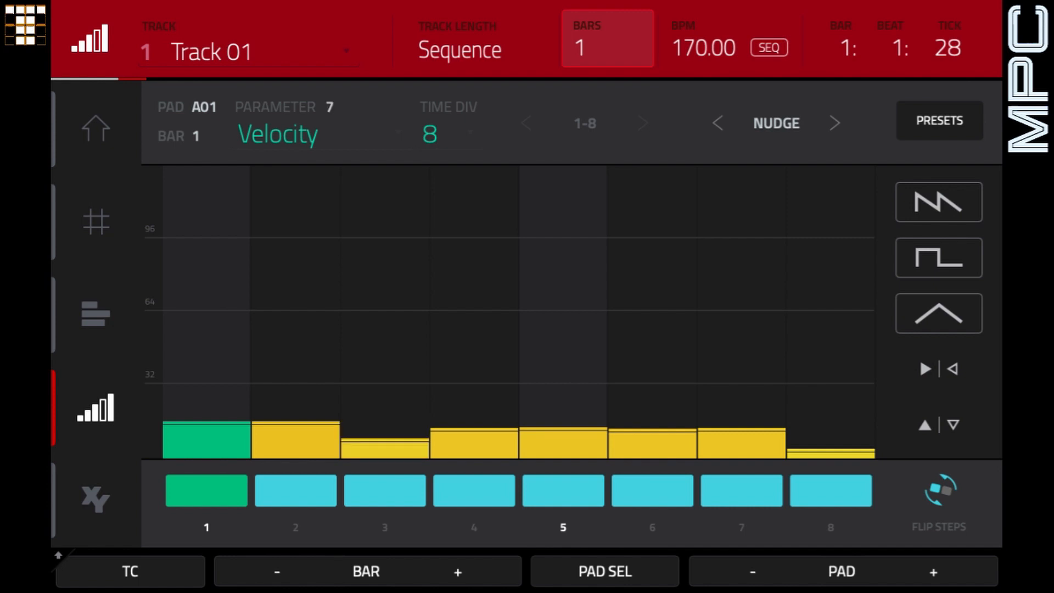
left_click(207, 441)
left_click(206, 431)
left_click_drag(207, 431, 206, 428)
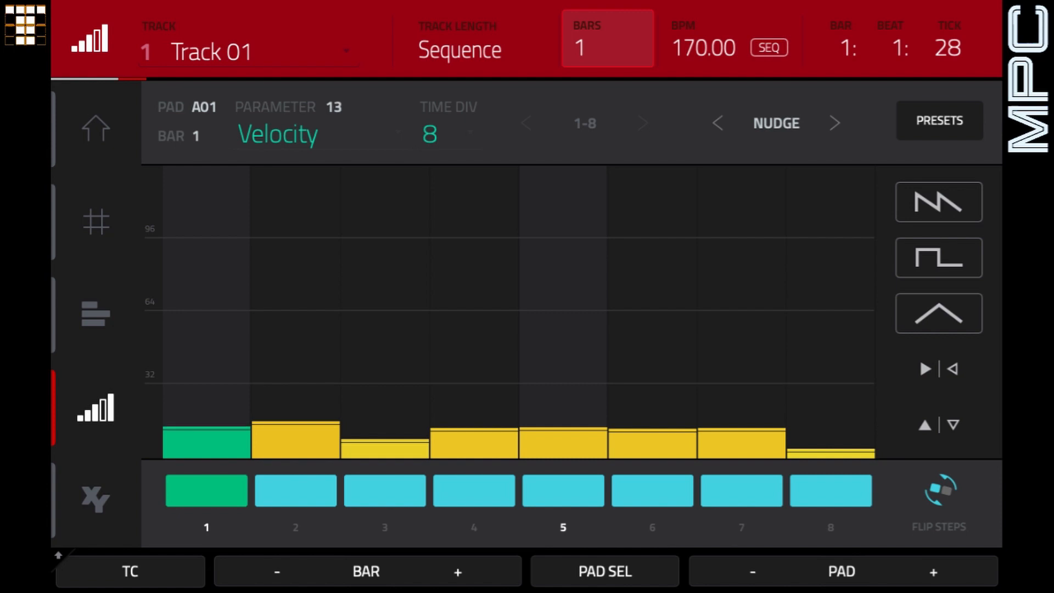
left_click(206, 437)
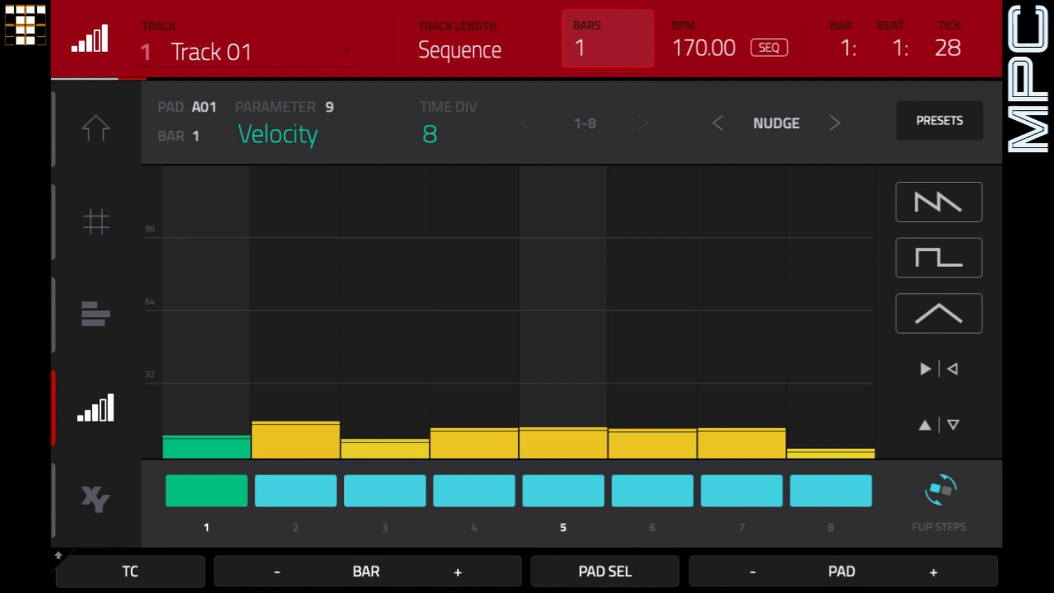
mouse_move(207, 436)
left_mouse_down()
mouse_move(206, 402)
mouse_move(207, 426)
mouse_move(207, 418)
left_mouse_up()
Draw a varied velocity pattern across all eight steps, and replace it with the four-cycle descending sawtooth shape during playback.
mouse_move(831, 209)
left_mouse_down()
mouse_move(563, 283)
mouse_move(384, 359)
mouse_move(206, 340)
mouse_move(207, 234)
left_mouse_up()
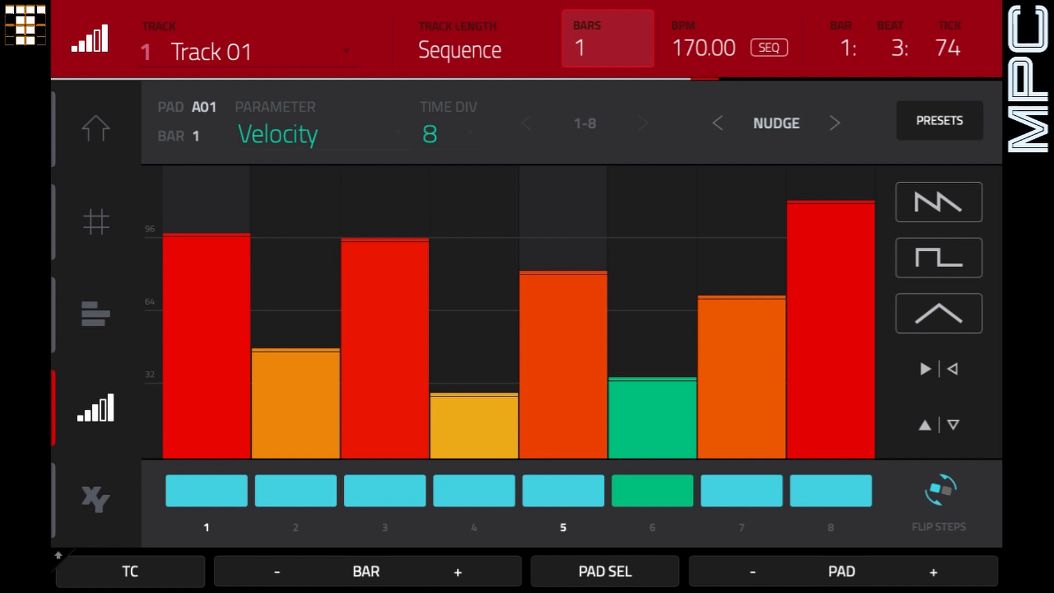
left_click(939, 202)
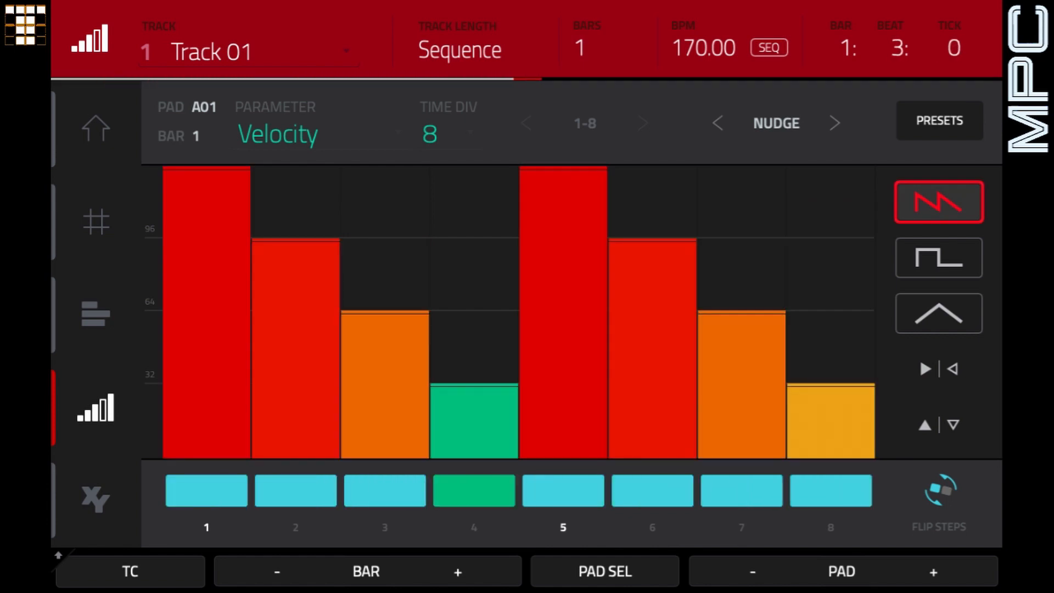
key("space")
left_click(939, 203)
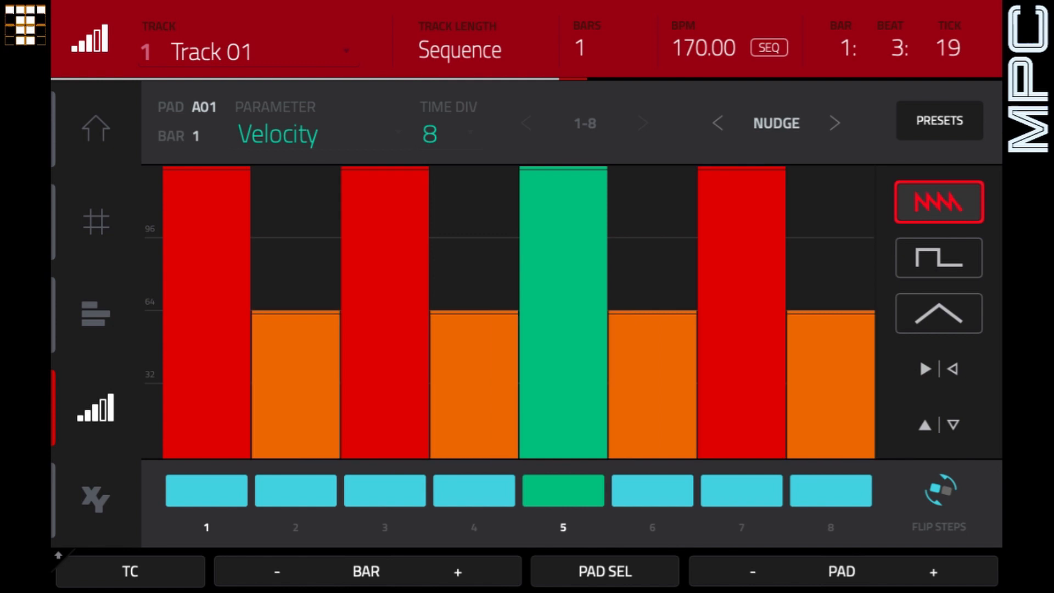
Try the one- and two-cycle rising sawtooth velocity shapes during playback, and draw a descending velocity ramp across all eight steps instead.
left_click(939, 202)
key("space")
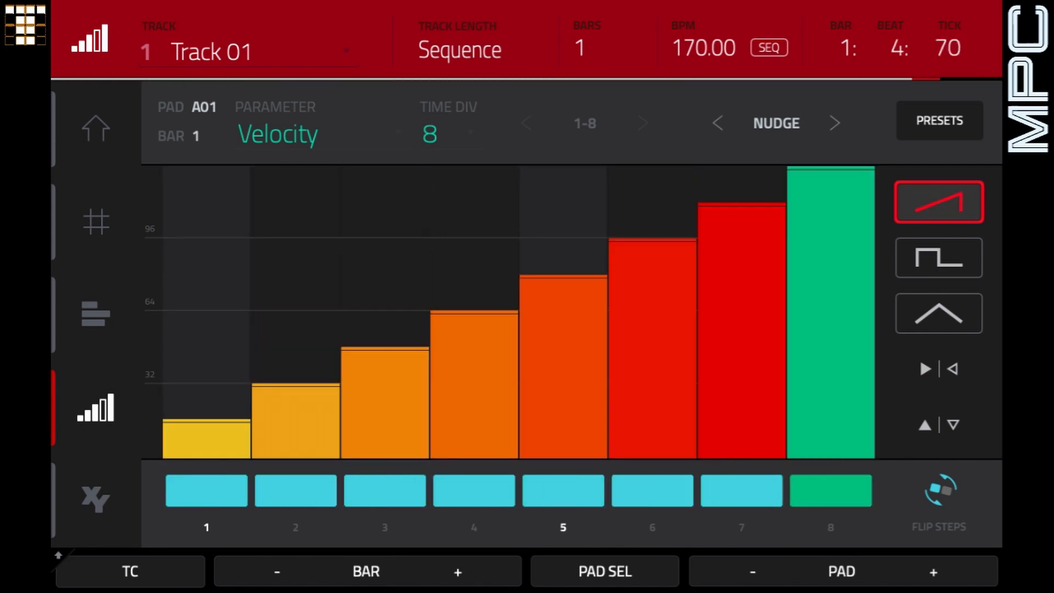
left_click(939, 201)
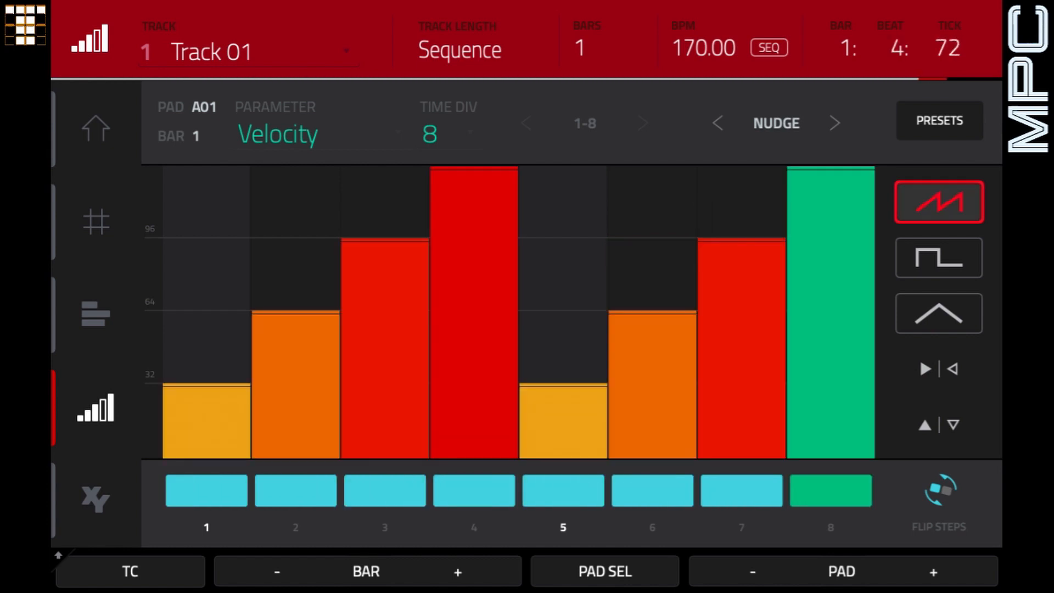
mouse_move(207, 218)
left_mouse_down()
mouse_move(474, 338)
mouse_move(742, 437)
mouse_move(831, 451)
left_mouse_up()
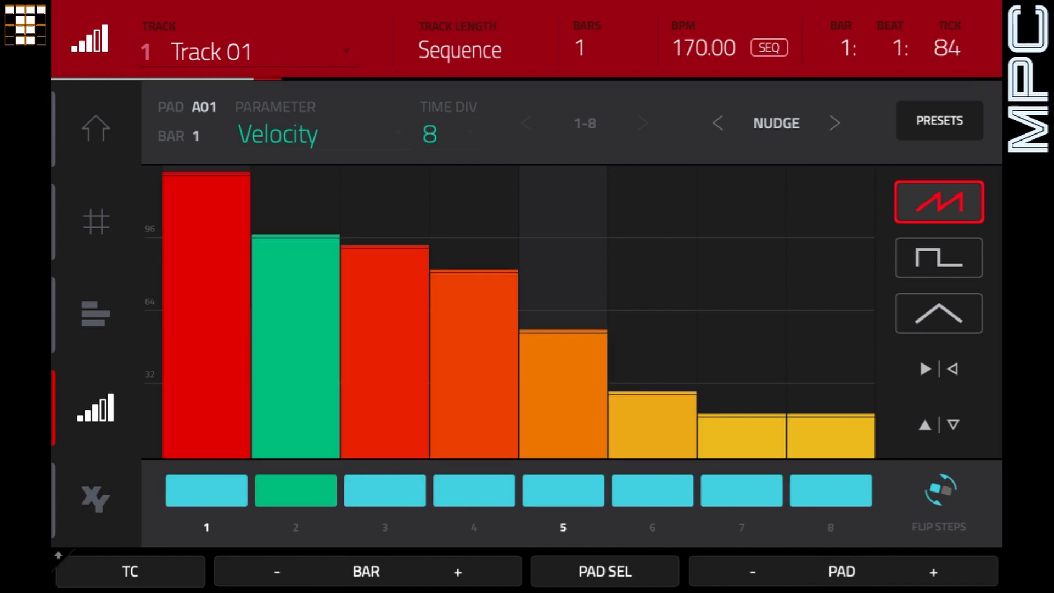
key("space")
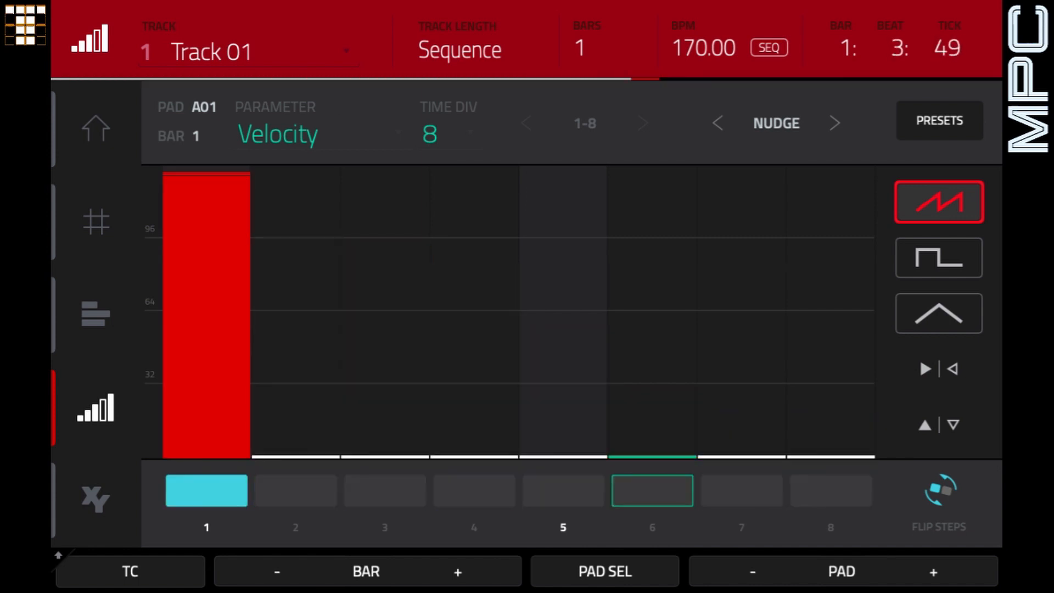
Set the time division to 16 and add step 5 at velocity 93 and step 13 at about 92.
left_click(449, 124)
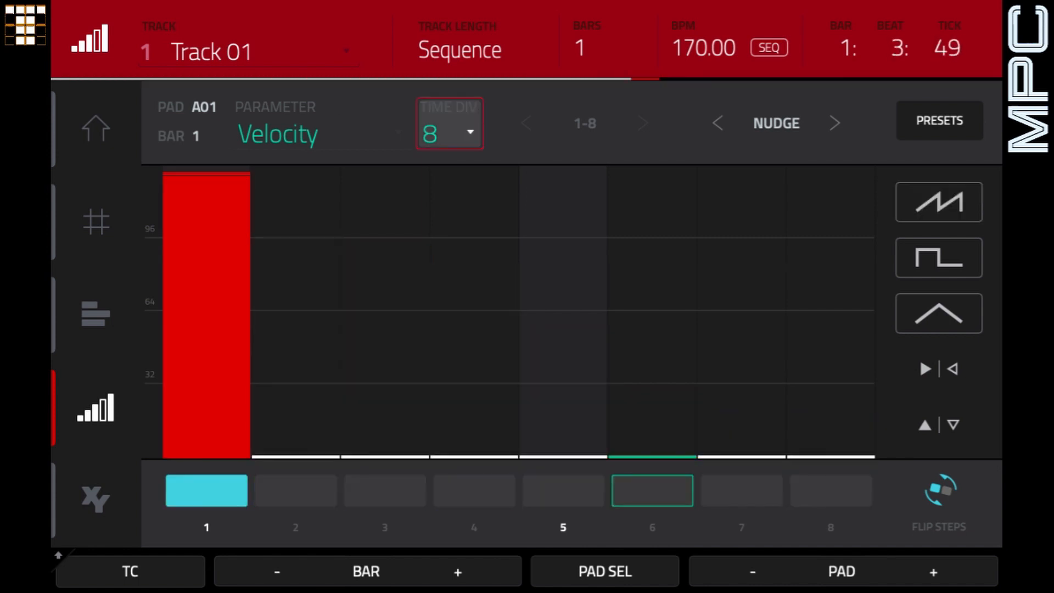
scroll(449, 132, "up", 1)
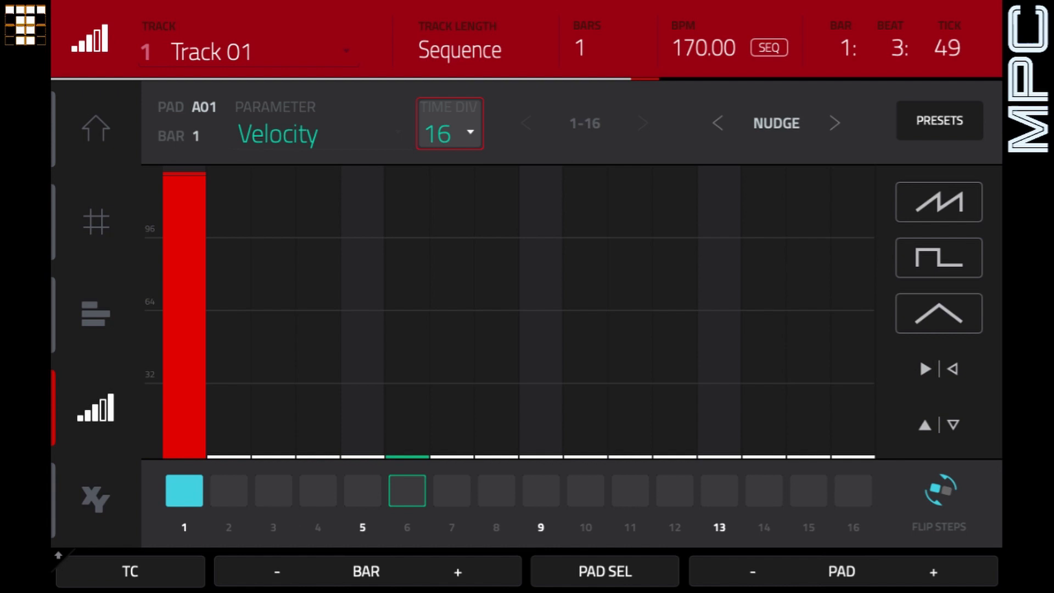
left_click(363, 491)
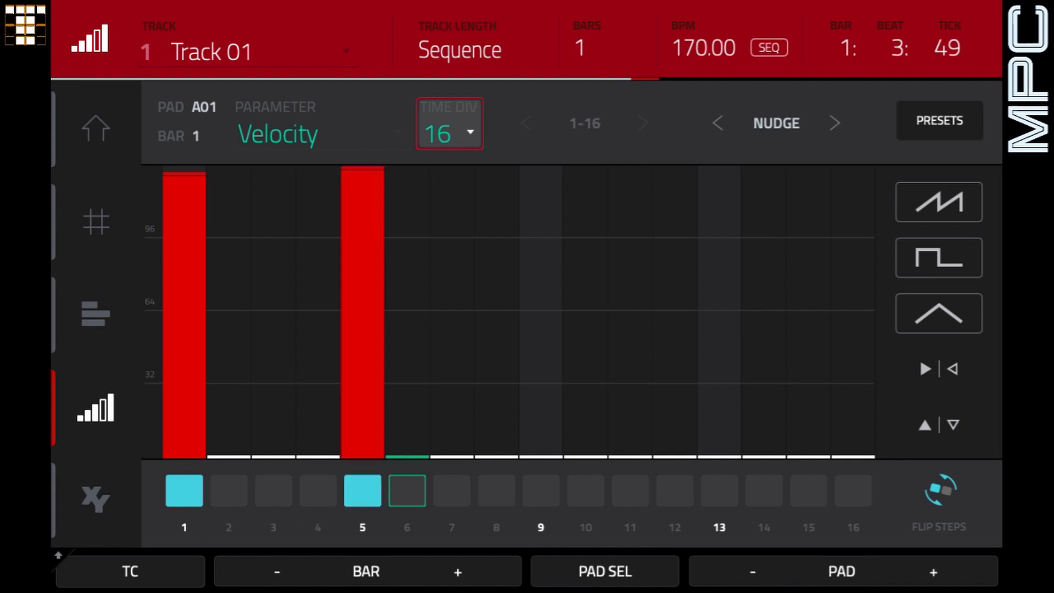
left_click(363, 244)
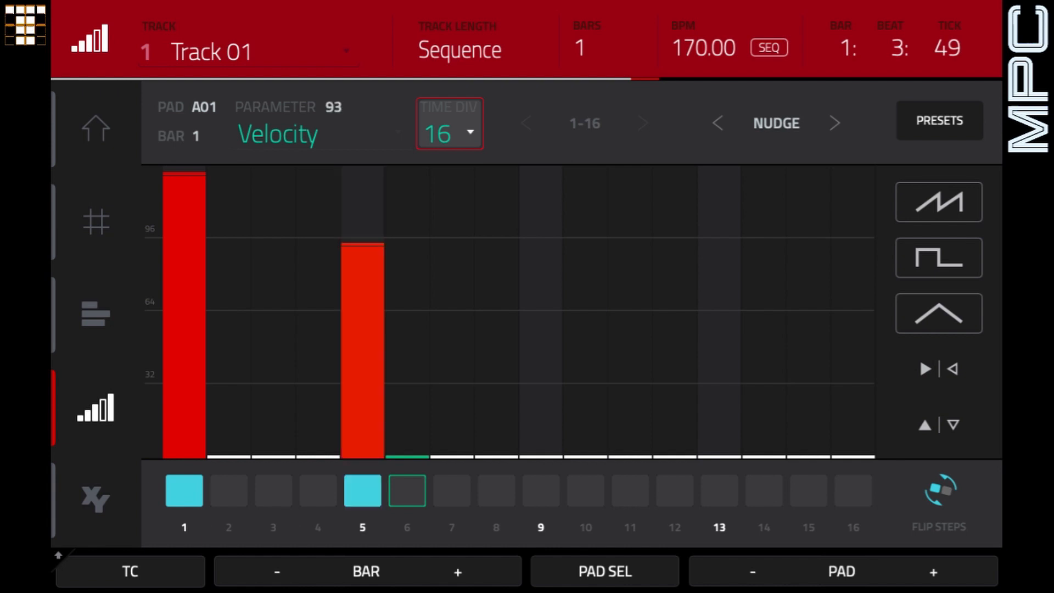
left_click(719, 491)
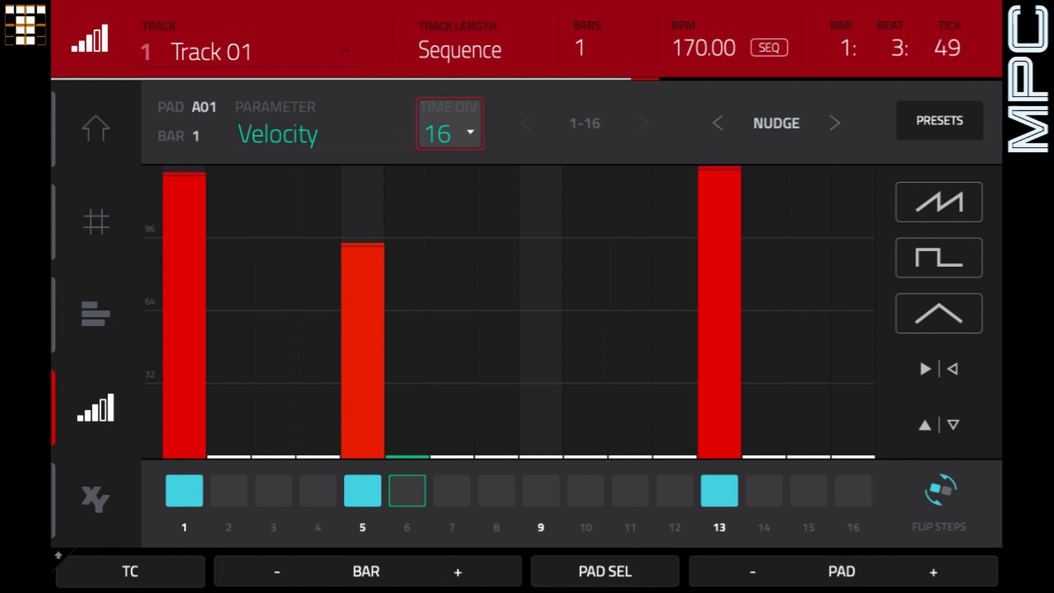
left_click(720, 247)
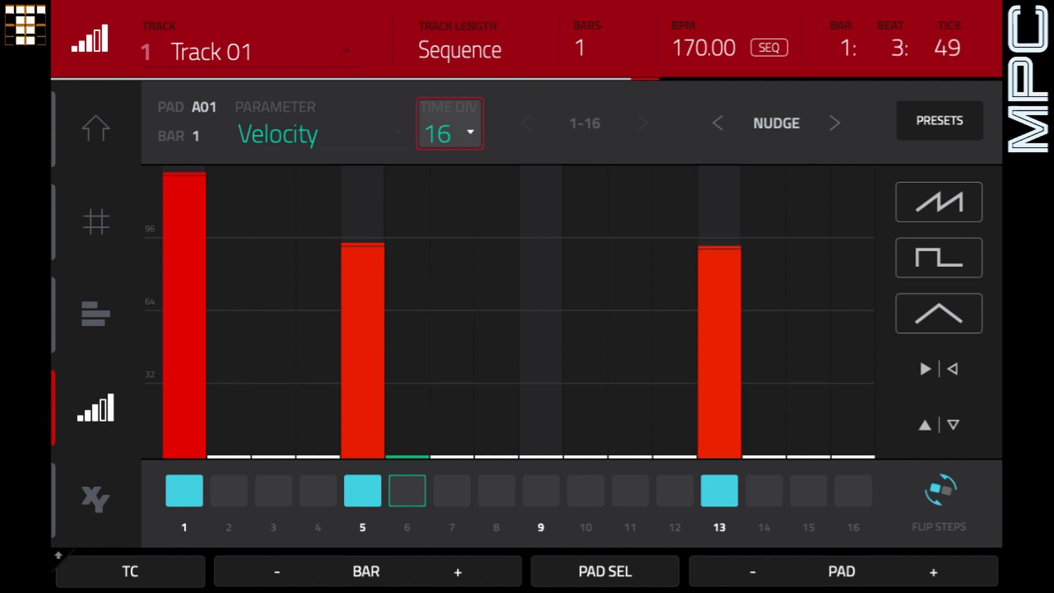
Add step 3 at a velocity of about 93 and lower step 5 into layer 3's range at about 58.
left_click(274, 490)
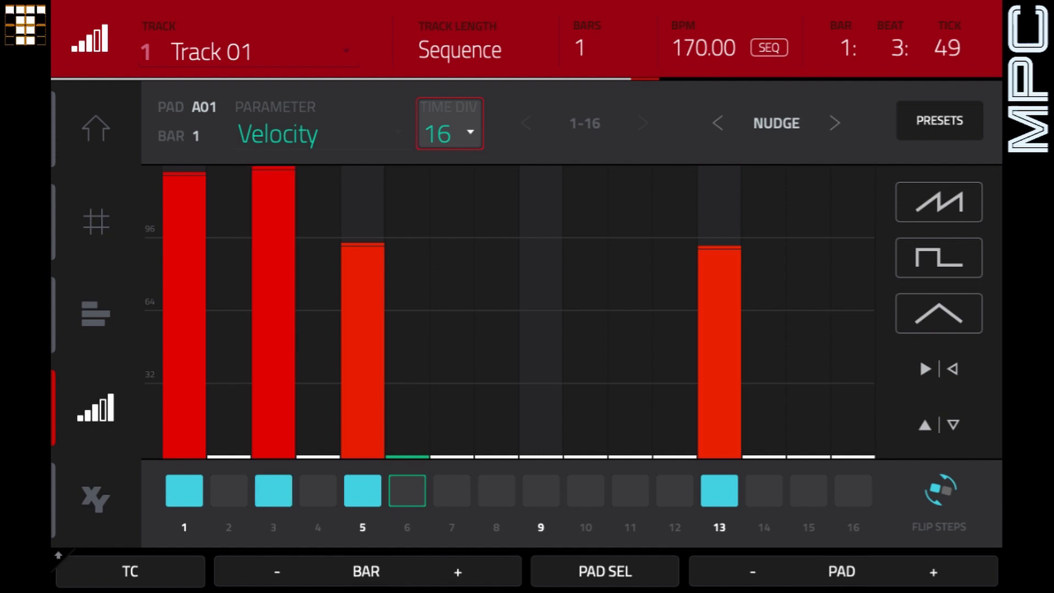
left_click_drag(273, 171, 273, 243)
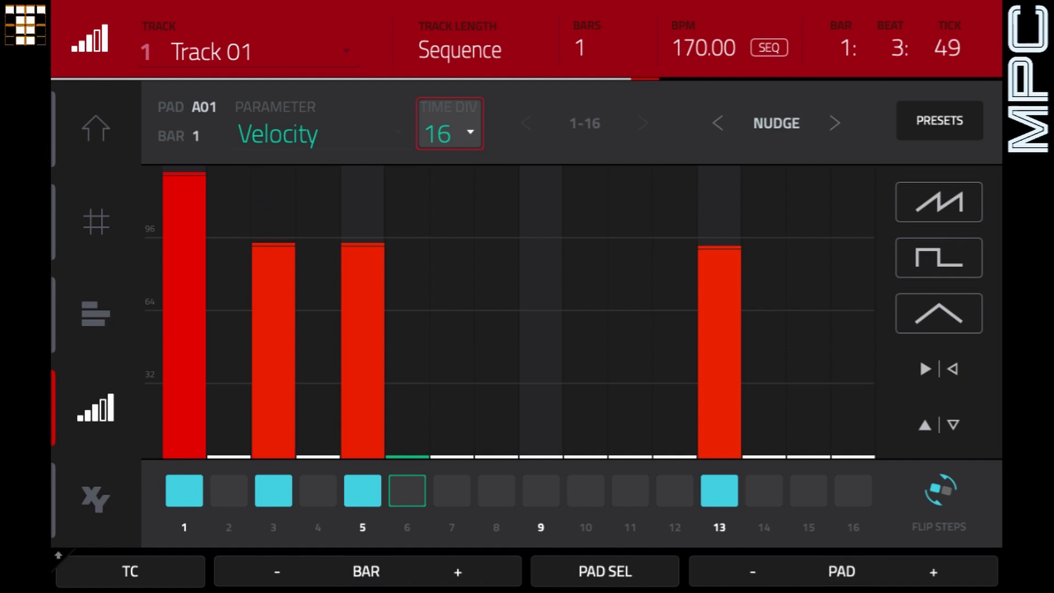
left_click_drag(362, 244, 362, 328)
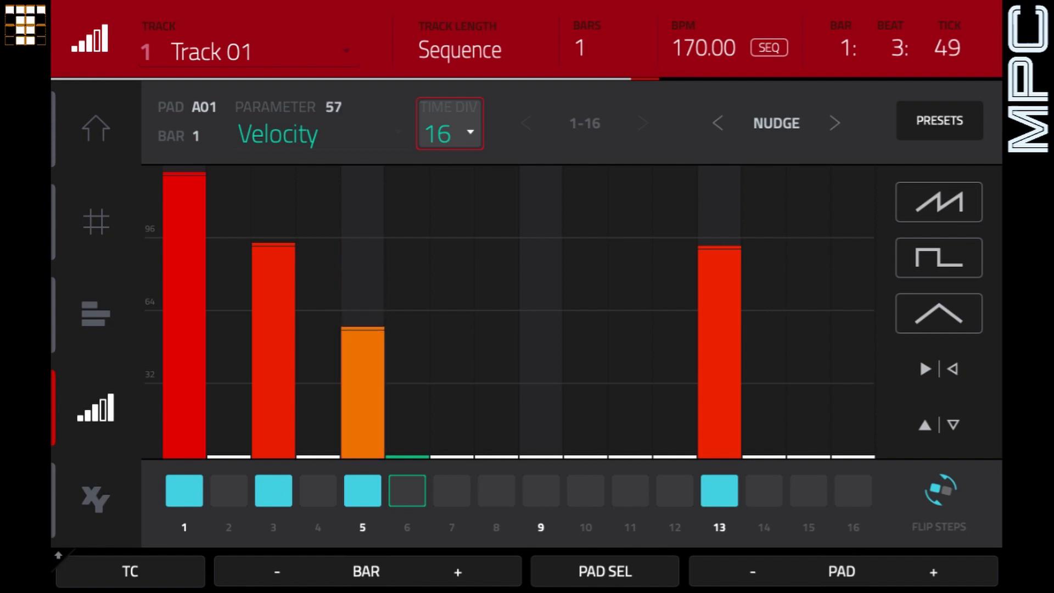
left_click_drag(363, 328, 362, 324)
Add steps 7 and 9 and lower their velocities into layer 4's range, about 19 and 23.
left_click(452, 491)
left_click(541, 491)
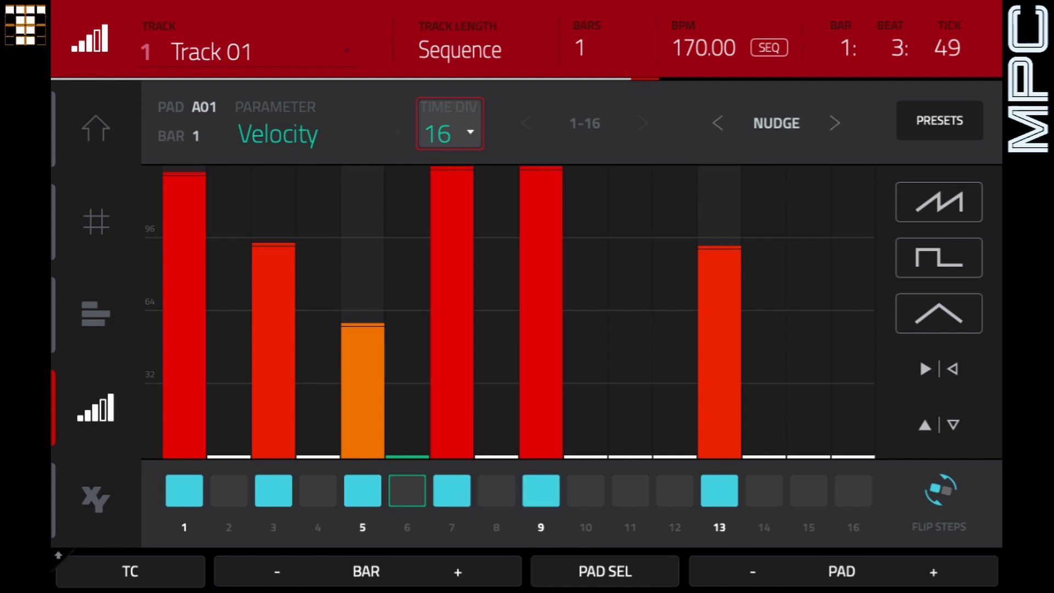
mouse_move(541, 405)
left_mouse_down()
mouse_move(452, 401)
mouse_move(452, 413)
left_mouse_up()
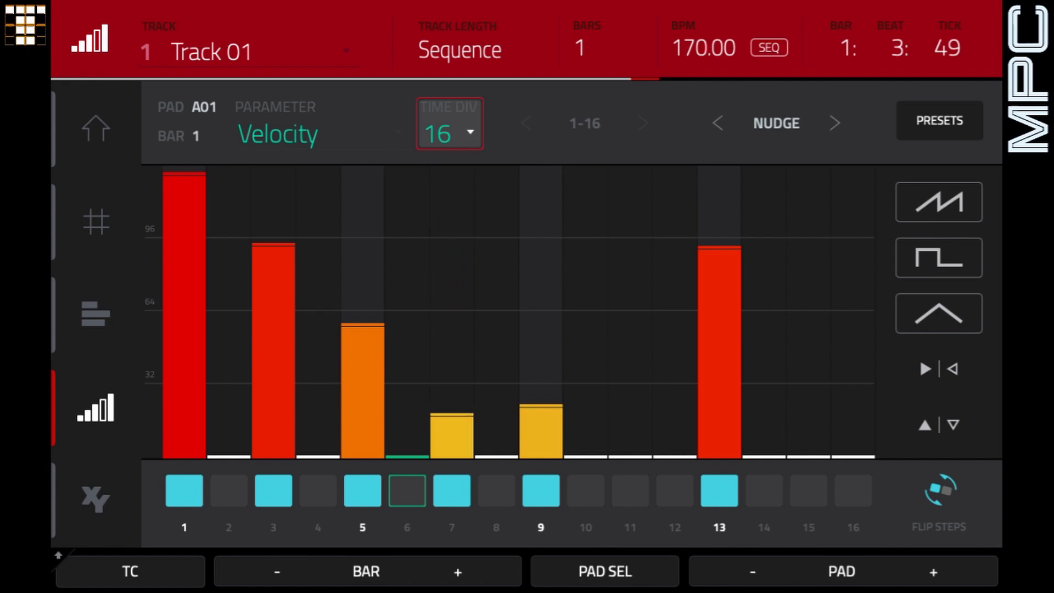
Add step 11 at full velocity and set step 13's velocity to about 87.
left_click(631, 491)
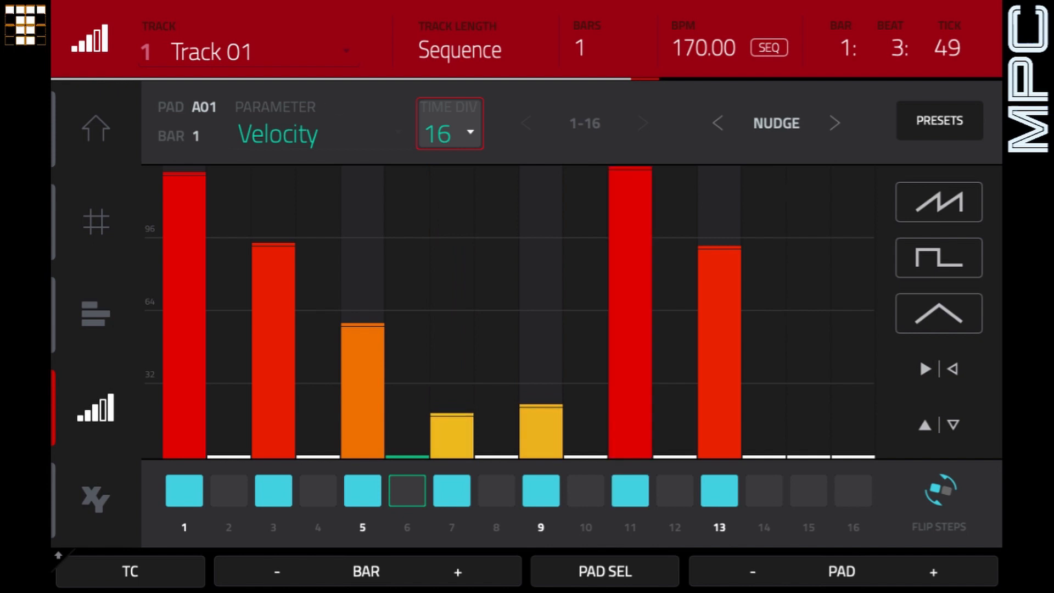
left_click(720, 491)
left_click(720, 491)
left_click(720, 257)
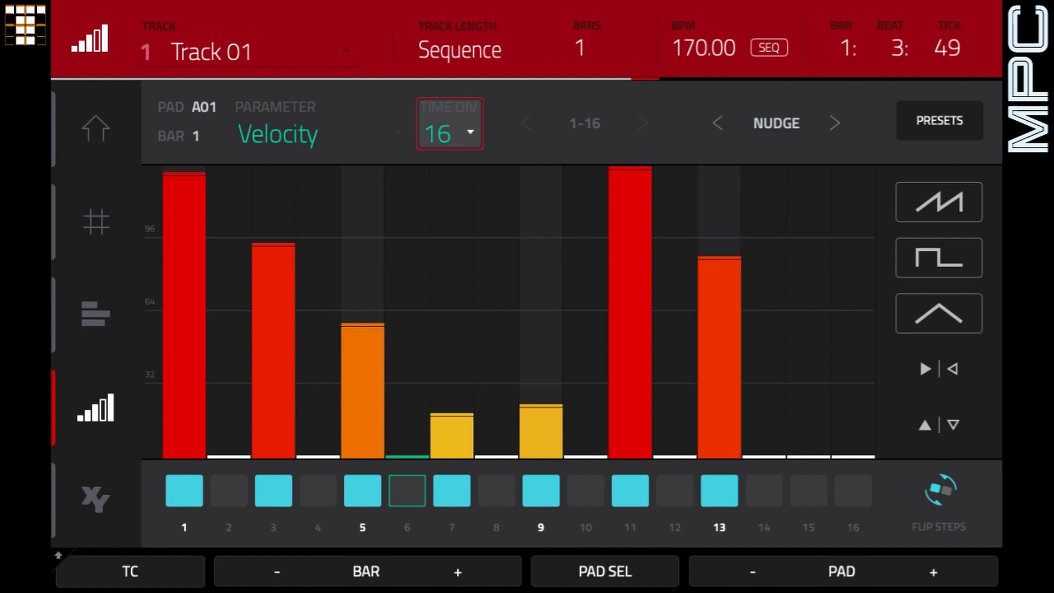
Add step 15 and set its velocity low in layer 4's range, at about 13.
left_click(809, 491)
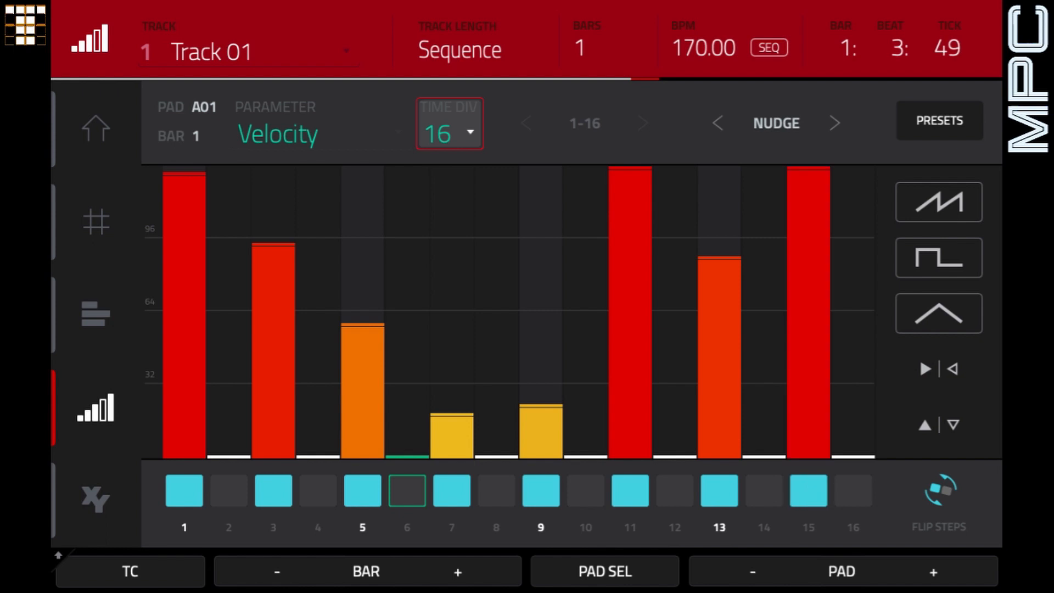
left_click(809, 398)
left_click(809, 429)
left_click(808, 409)
left_click(808, 404)
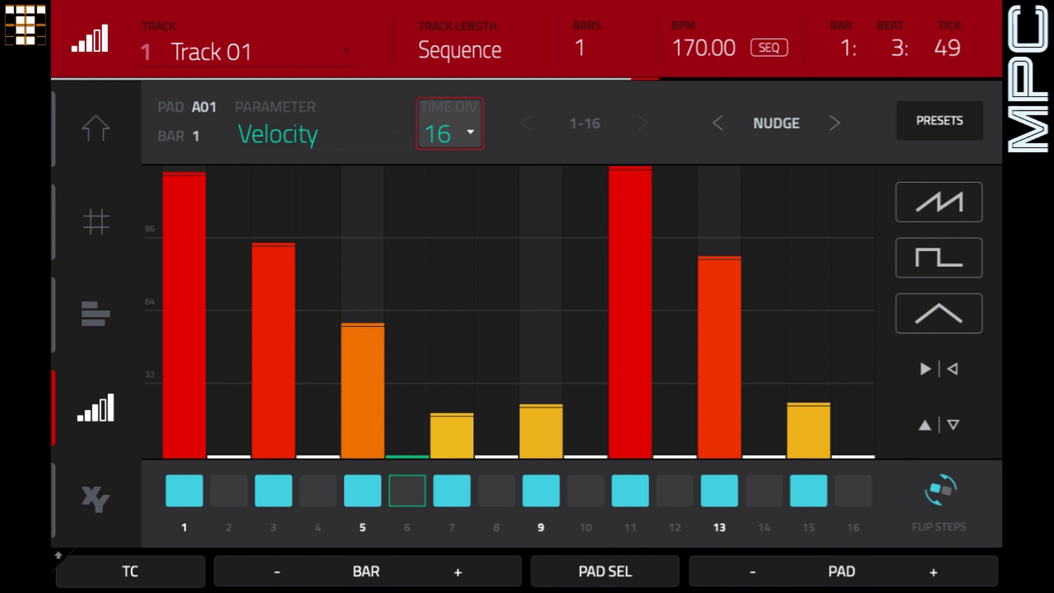
left_click(808, 428)
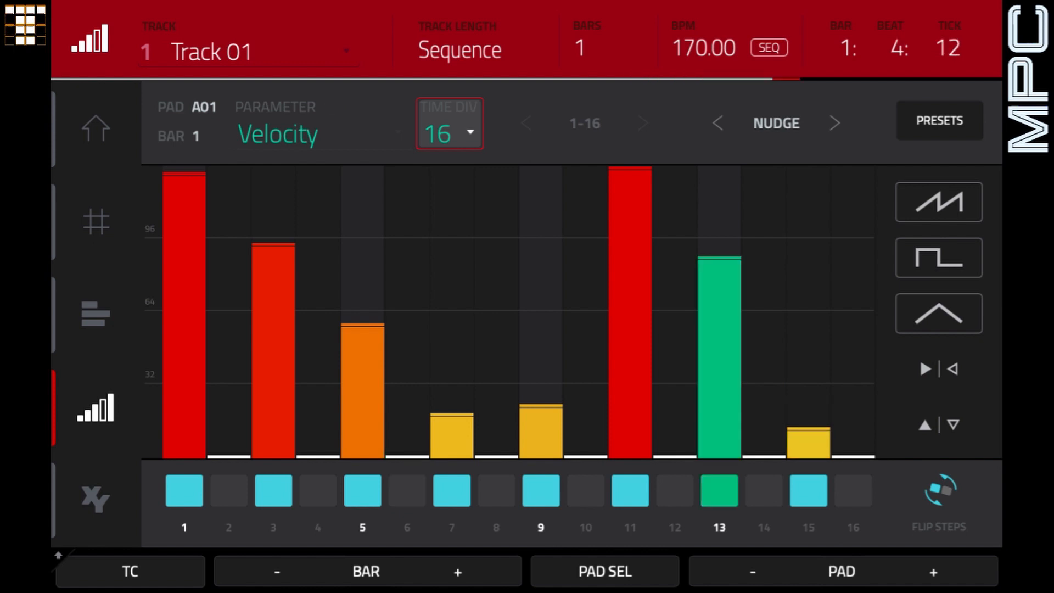
Lower step 13's velocity into layer 3's range at about 59 during playback.
left_click(719, 490)
left_click(720, 490)
left_click_drag(719, 275, 719, 323)
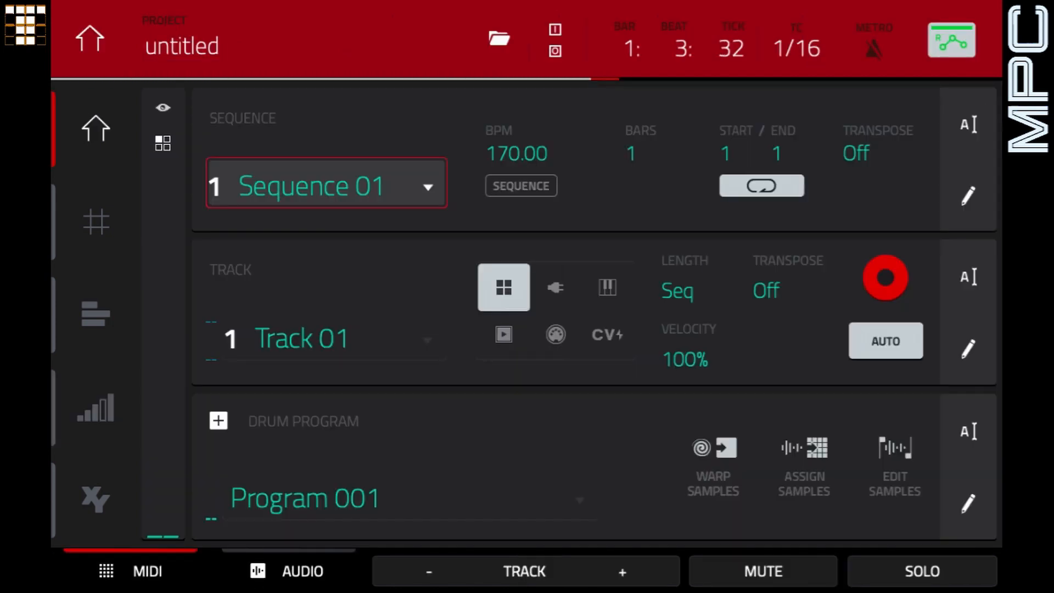
Double the length of Sequence 01 to two bars and reopen the step sequencer.
left_click(968, 196)
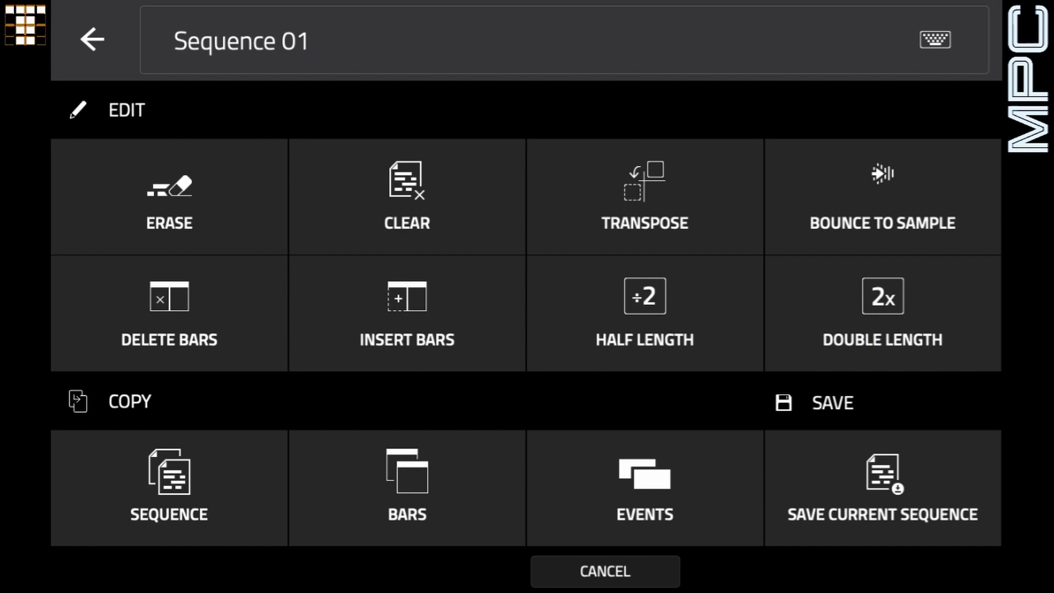
left_click(605, 571)
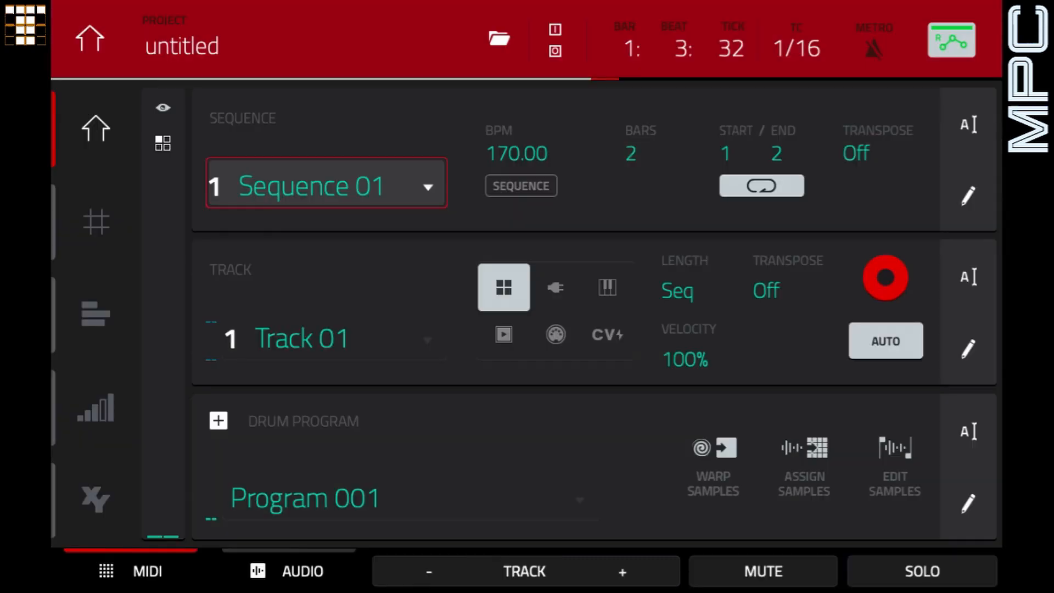
left_click(96, 408)
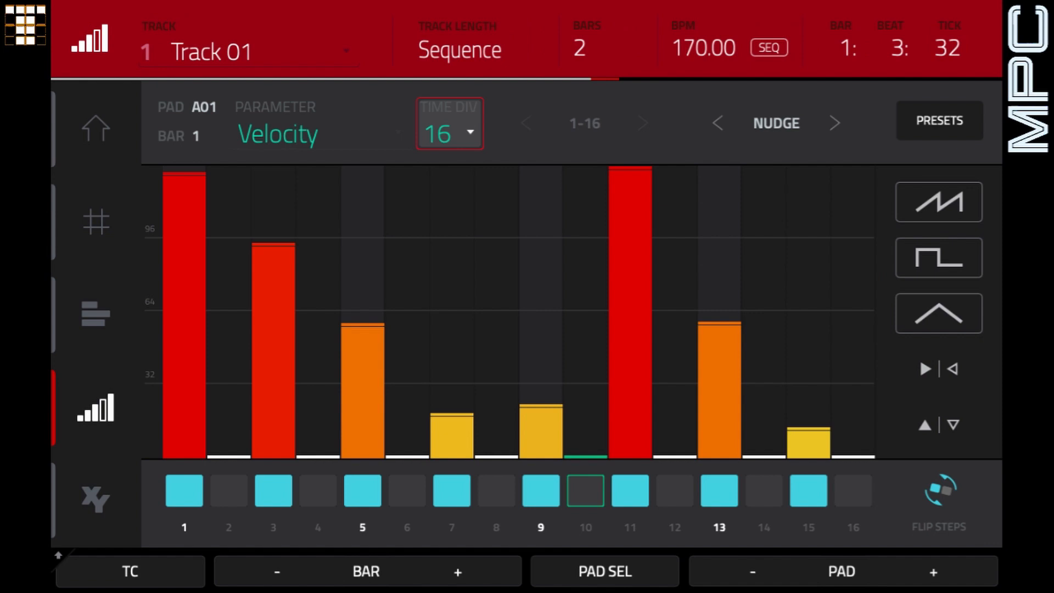
In bar 2, fill all steps from 9 to 16 and draw their velocities as a ramp rising from about 31 to 105.
left_click(458, 572)
left_click_drag(586, 490, 853, 491)
mouse_move(854, 242)
left_mouse_down()
mouse_move(674, 308)
mouse_move(604, 321)
mouse_move(586, 356)
left_mouse_up()
mouse_move(541, 391)
left_mouse_down()
mouse_move(720, 309)
mouse_move(853, 218)
left_mouse_up()
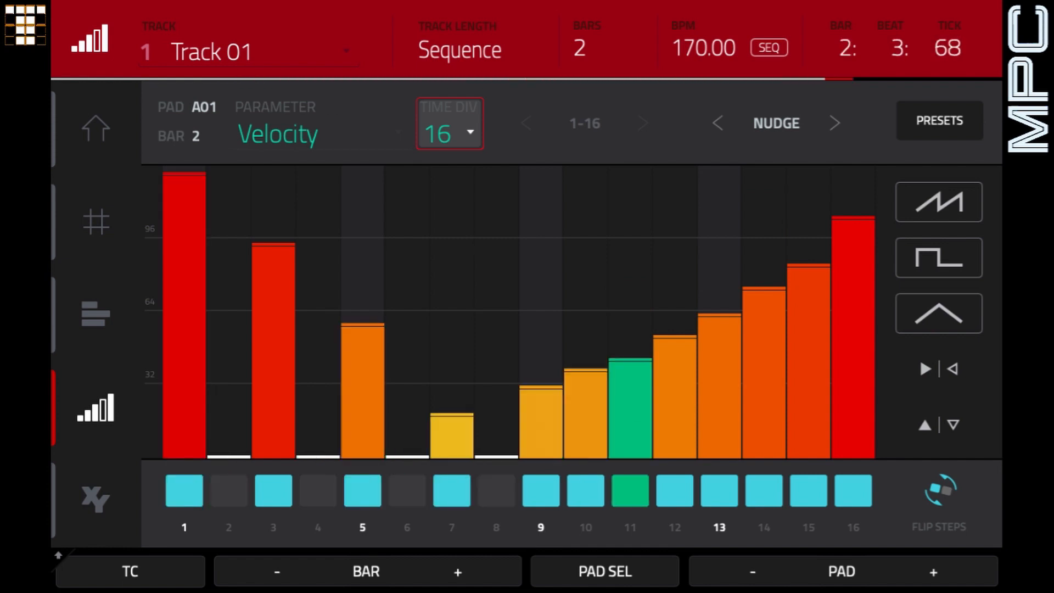
Redraw the velocities of bar 2's steps 9 to 16 as a V shape, and replace it with a low curve rising to about 36.
left_click_drag(541, 214, 853, 431)
mouse_move(764, 317)
left_mouse_down()
mouse_move(809, 282)
mouse_move(853, 209)
left_mouse_up()
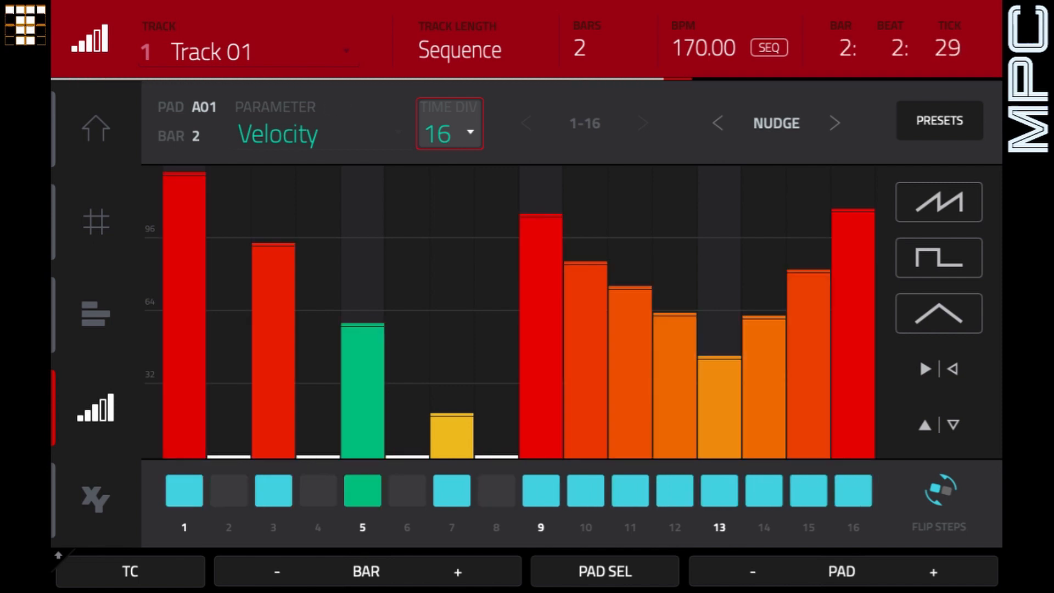
left_click_drag(586, 347, 853, 408)
mouse_move(541, 444)
left_mouse_down()
mouse_move(675, 441)
mouse_move(854, 375)
left_mouse_up()
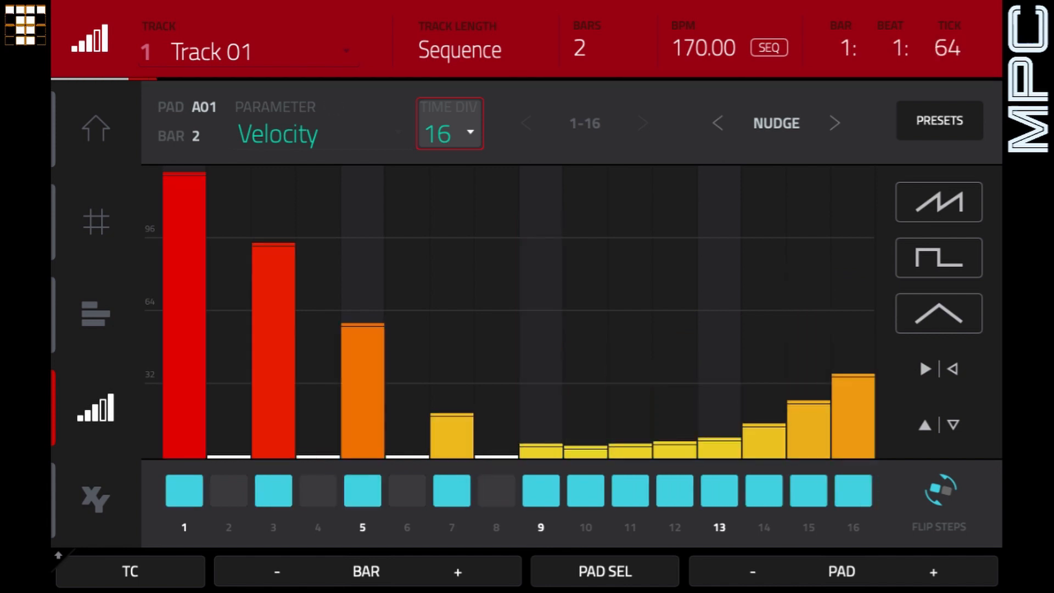
Remove steps 10, 12, 14 and 16 from bar 2, keeping step 15 at a velocity of about 16.
left_click(586, 490)
left_click(675, 490)
left_click(809, 490)
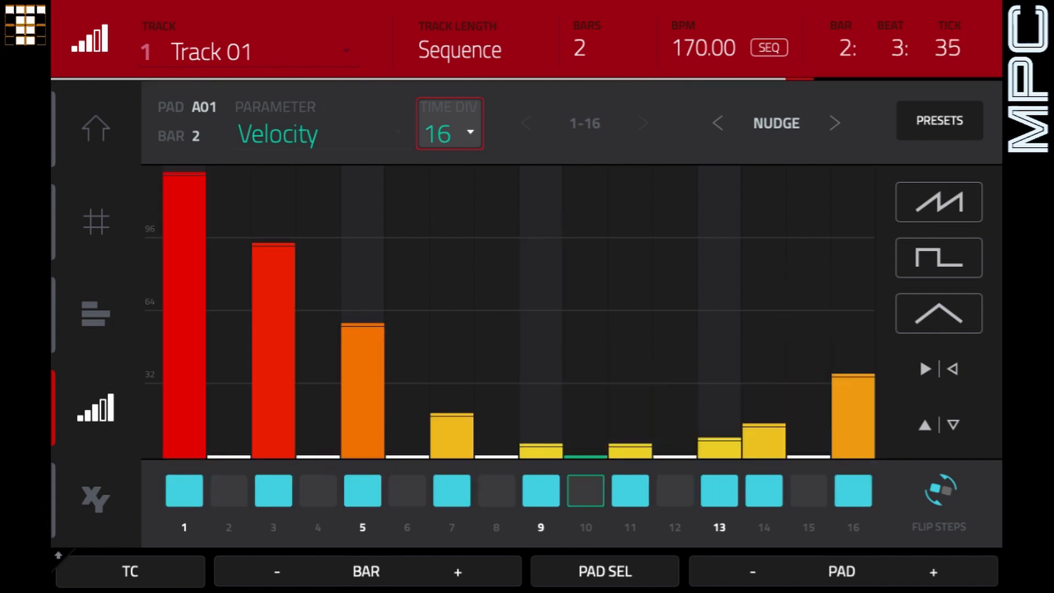
left_click(764, 490)
left_click(809, 491)
left_click(853, 490)
left_click(809, 422)
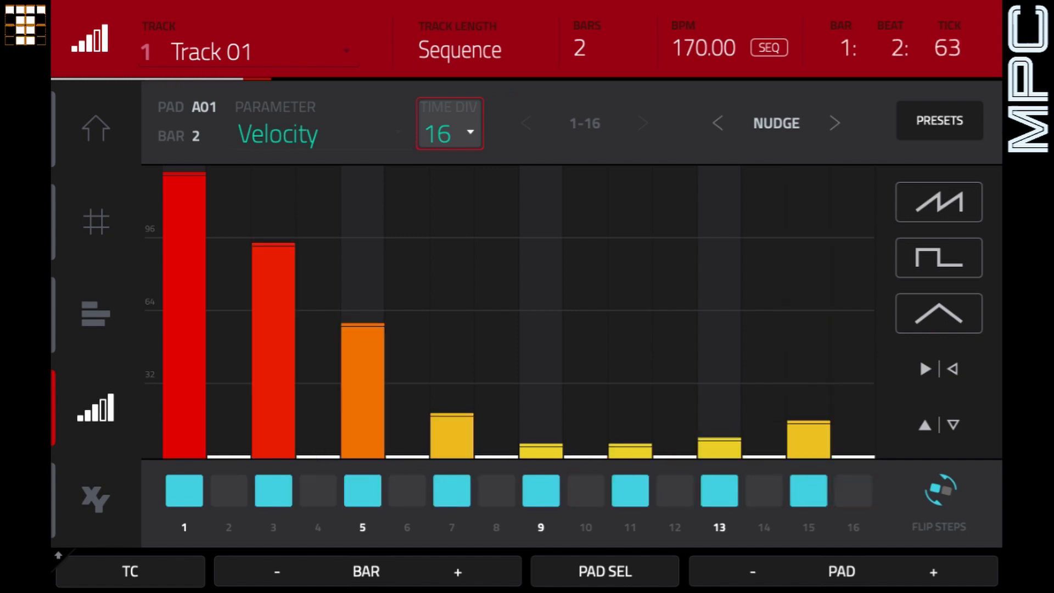
Try higher velocities on bar 2's steps 11 and 15, settling on about 50 for step 11 and 59 for step 15.
left_click(631, 253)
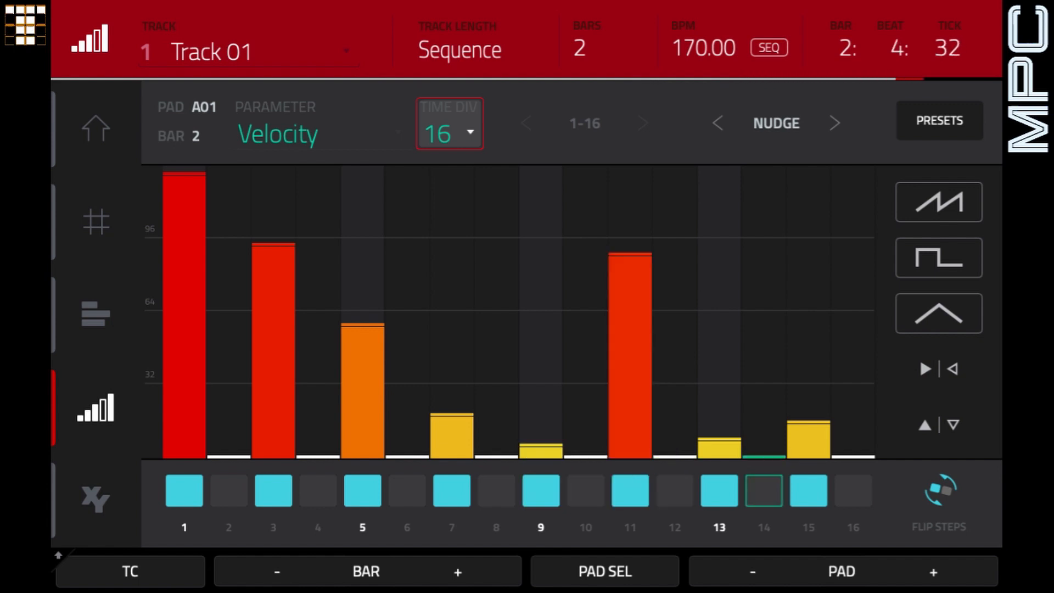
left_click(809, 306)
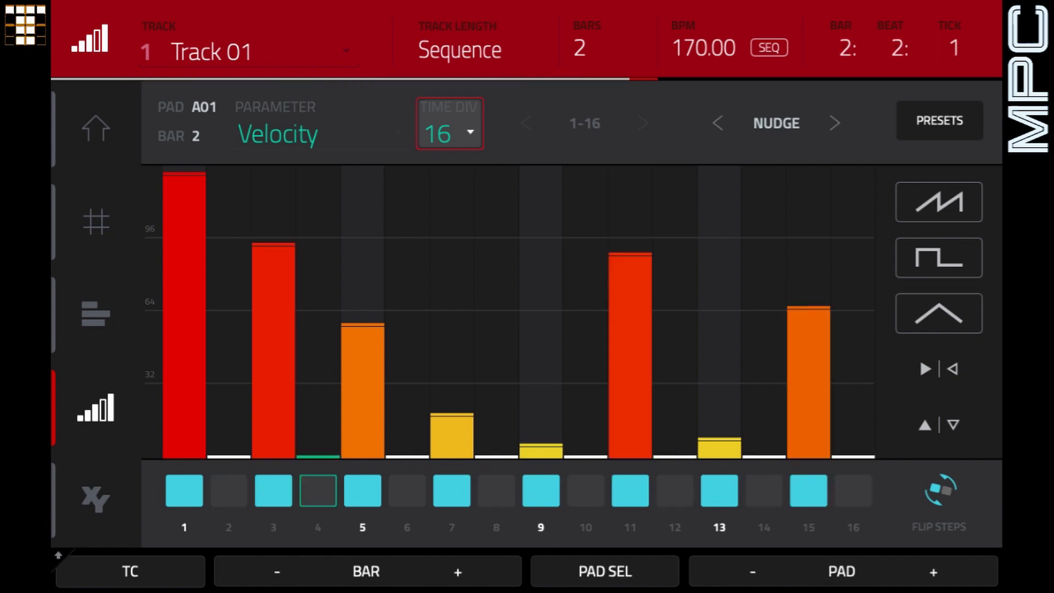
left_click(809, 321)
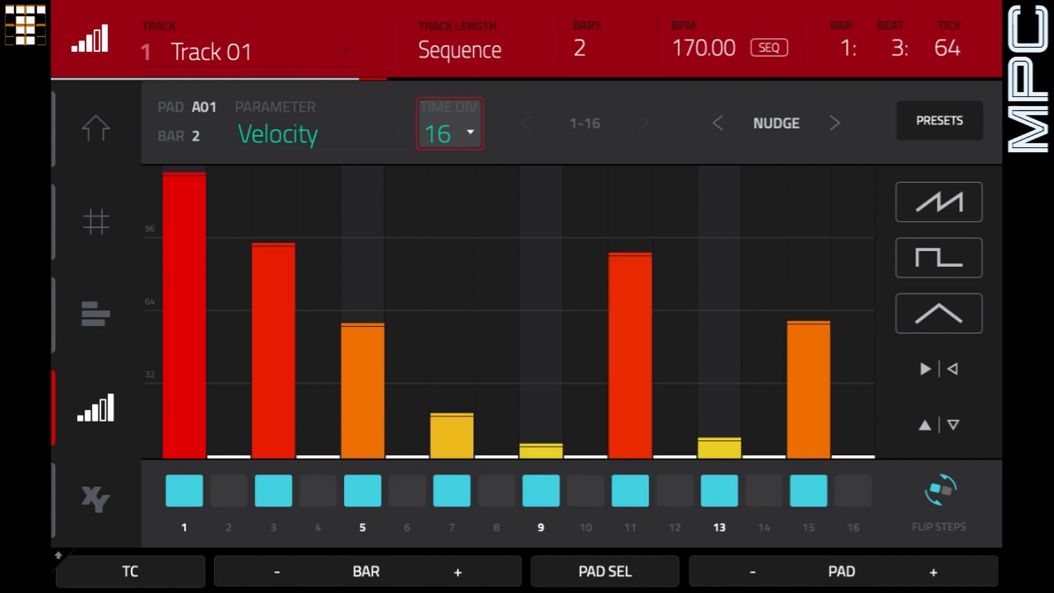
left_click(630, 342)
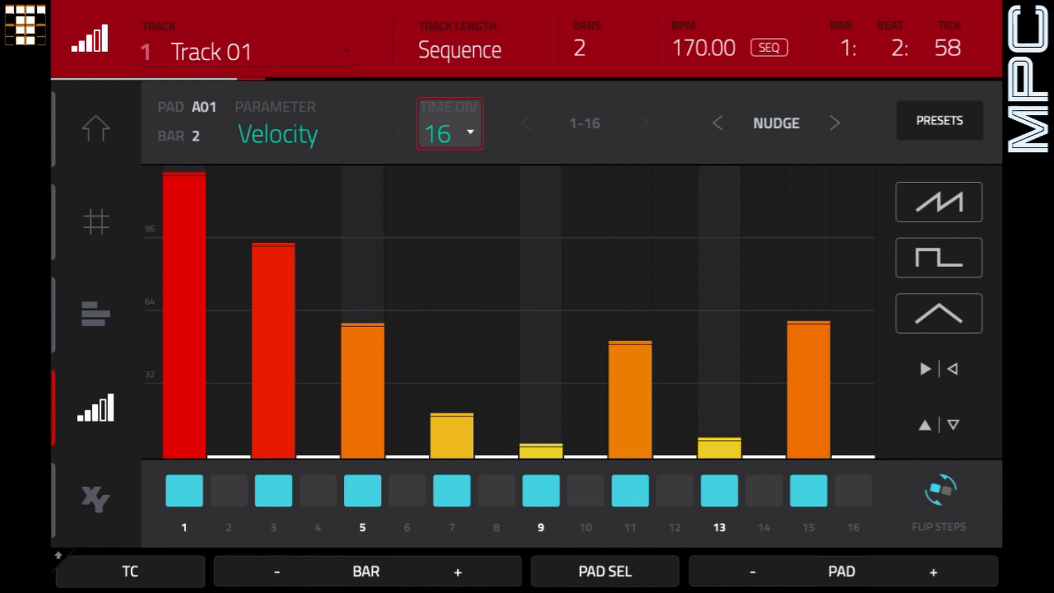
Try a time division of 64 for bar 2 and set it to 32.
scroll(450, 124, "up", 2)
scroll(450, 124, "up", 1)
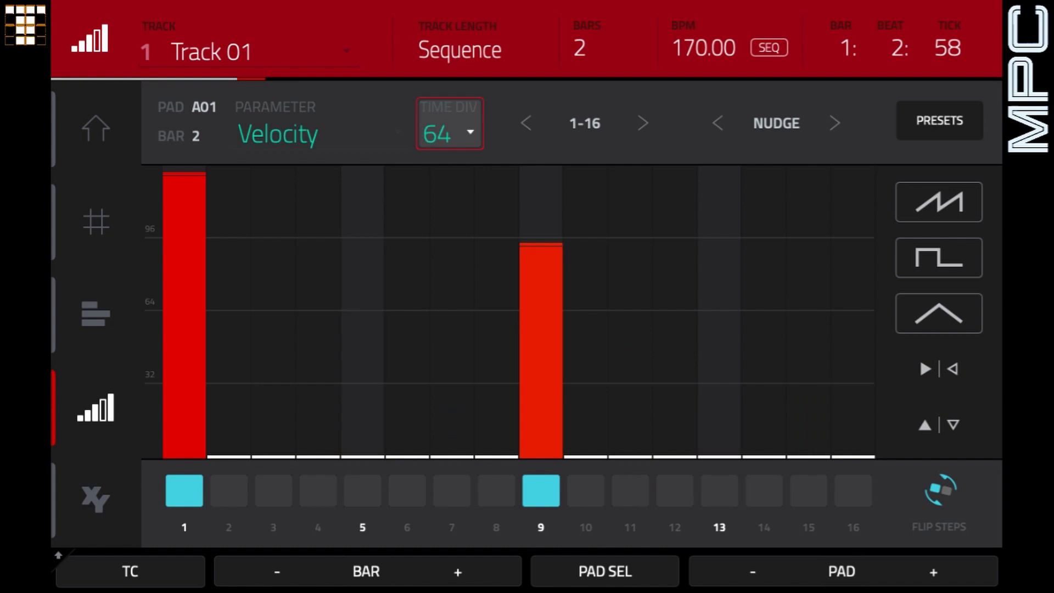
scroll(450, 125, "down", 1)
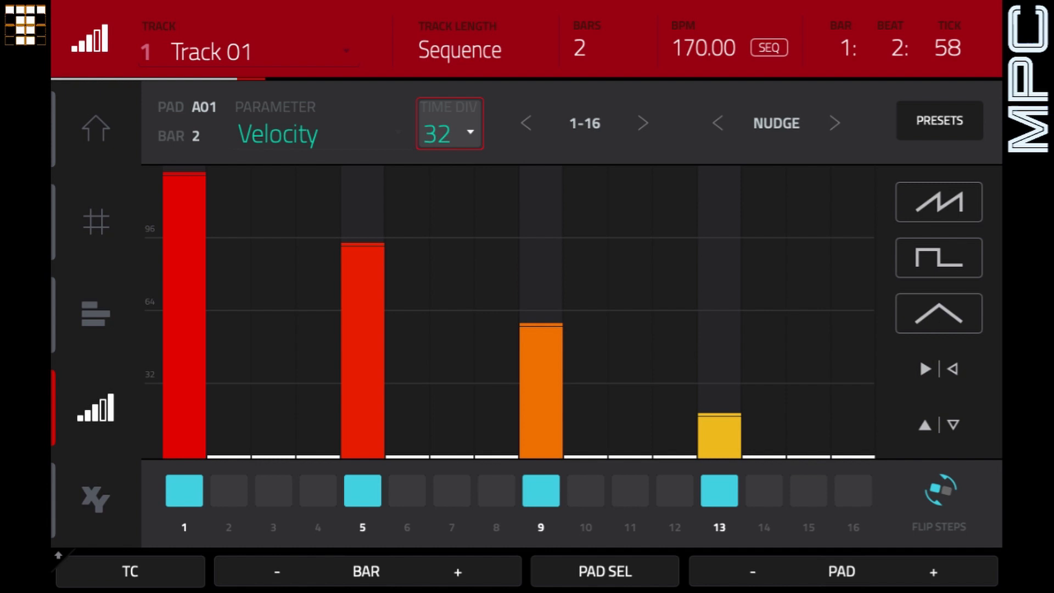
Fill steps 17 to 32 of bar 2, try triangle and single falling sawtooth velocity shapes, and settle on a double falling sawtooth.
left_click(643, 123)
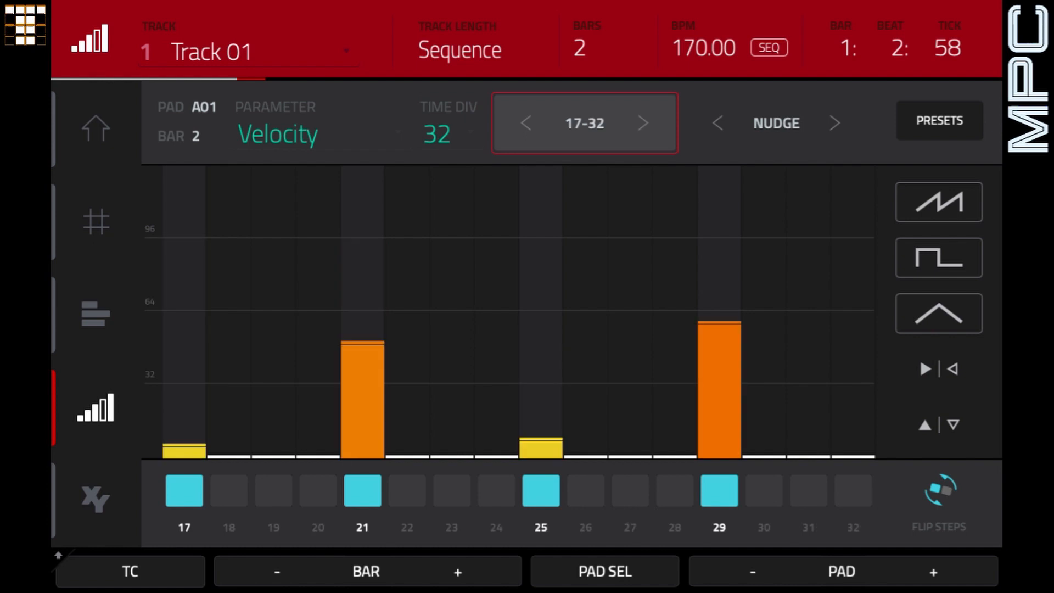
left_click(939, 314)
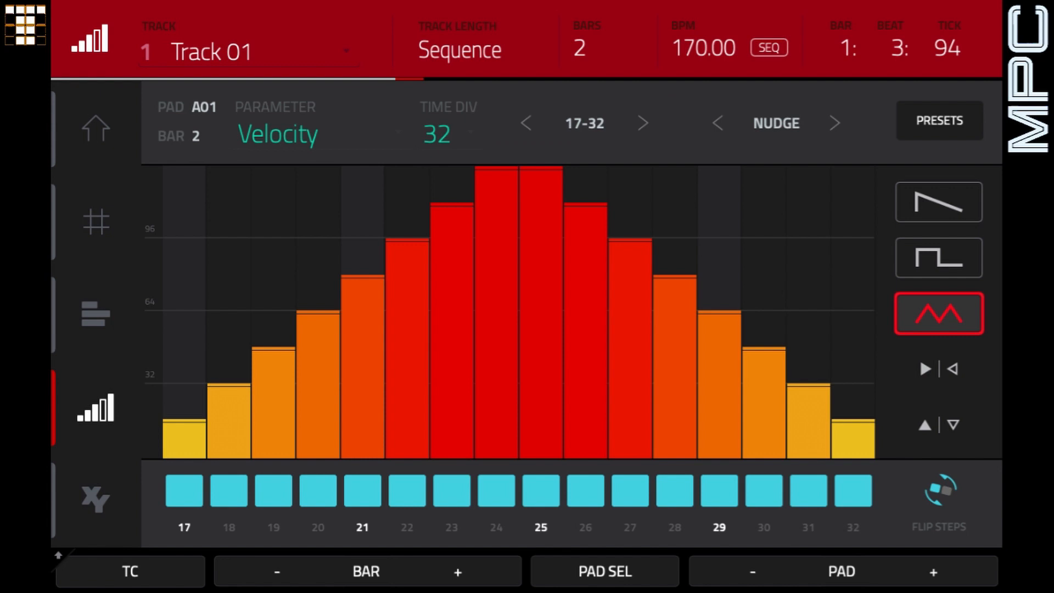
left_click(939, 202)
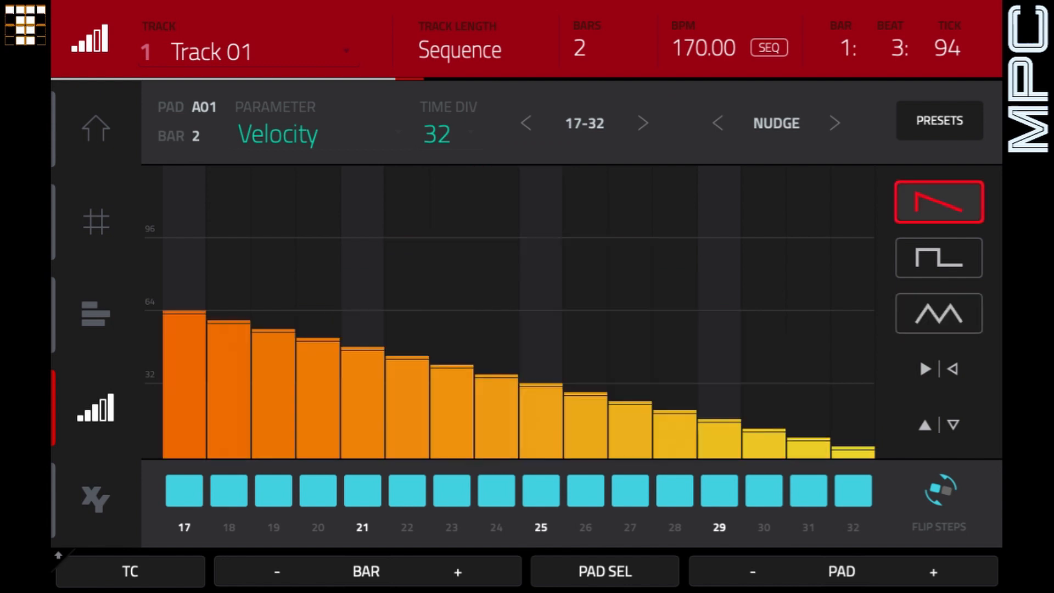
left_click(939, 202)
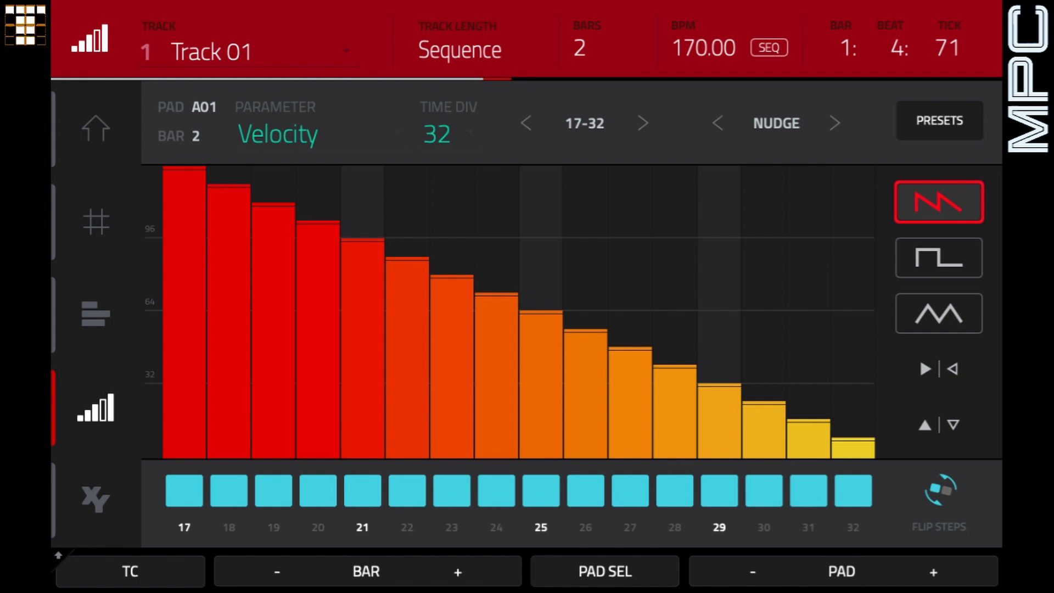
Double the length of Sequence 01 to 4 bars and return to the step velocities of pad A01.
left_click(97, 129)
left_click(969, 196)
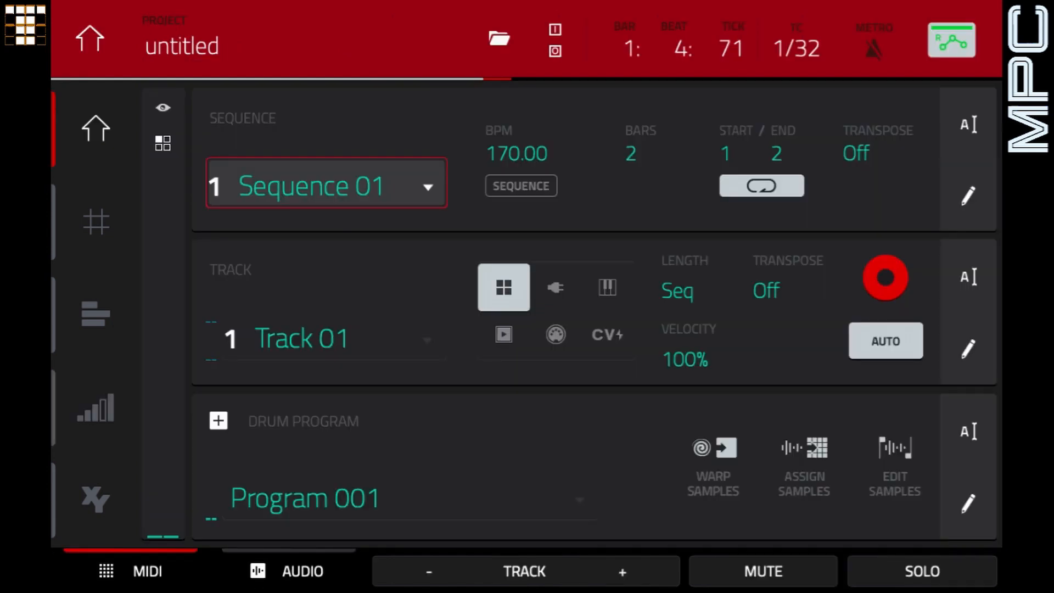
left_click(969, 196)
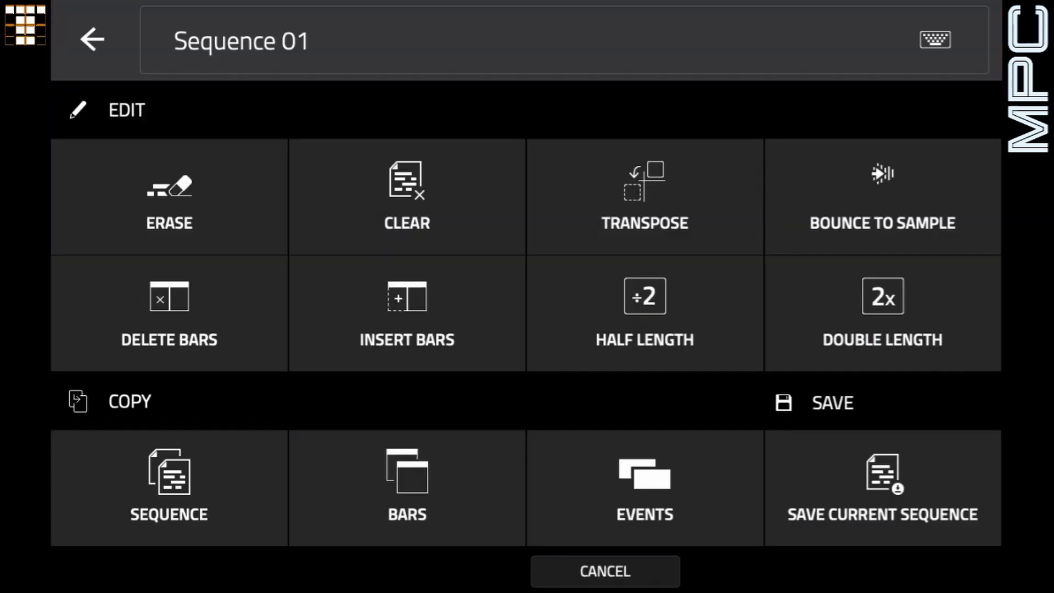
left_click(883, 313)
left_click(92, 40)
left_click(95, 408)
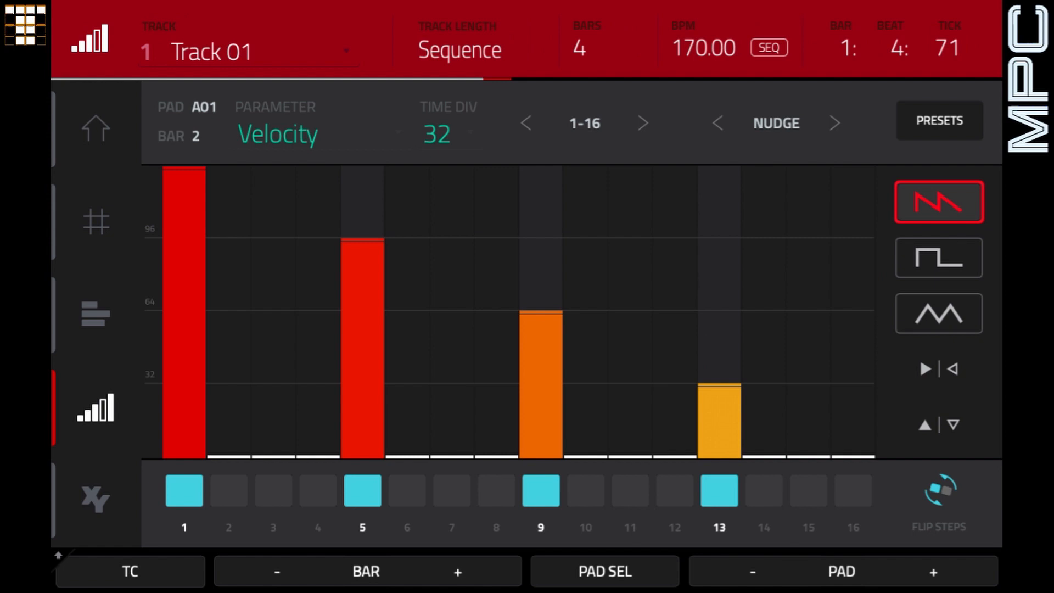
Apply a four-cycle falling sawtooth velocity shape to bar 4.
left_click(458, 571)
left_click(458, 572)
left_click(939, 202)
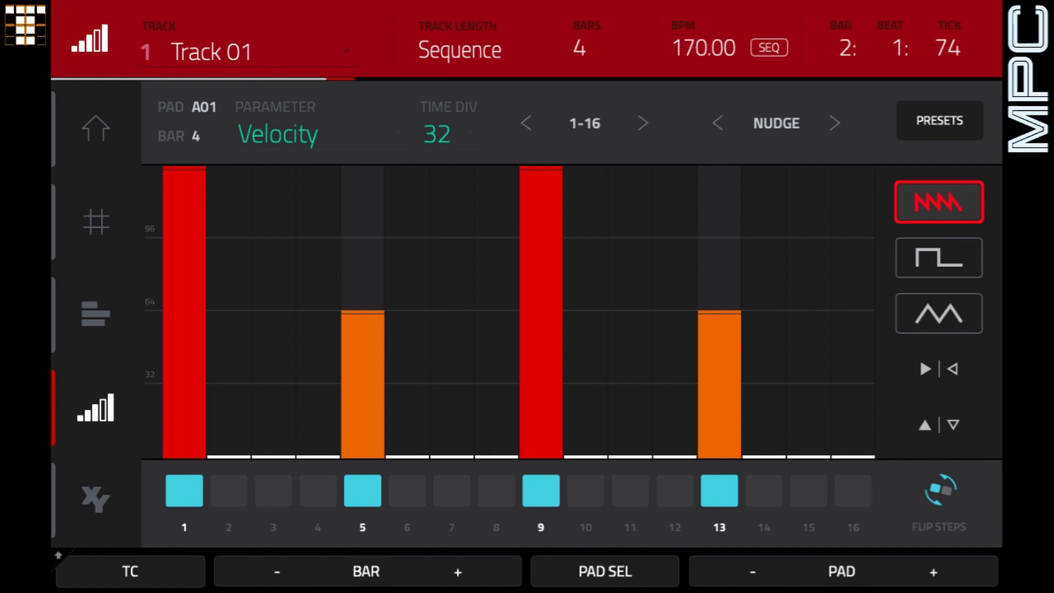
Double the length of Sequence 01 to 8 bars and show the step velocities of bar 8.
left_click(96, 129)
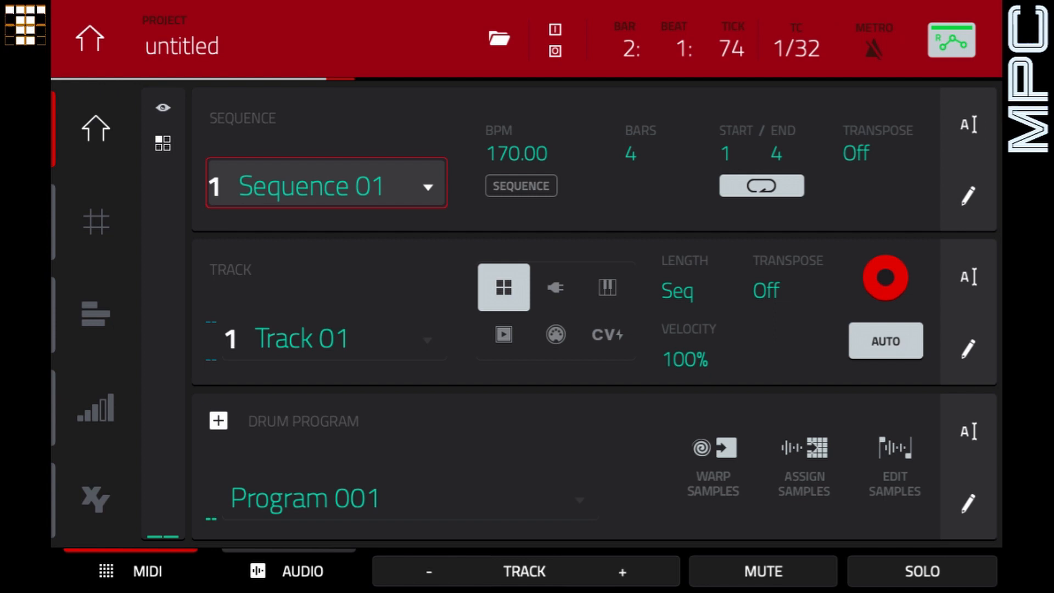
left_click(968, 195)
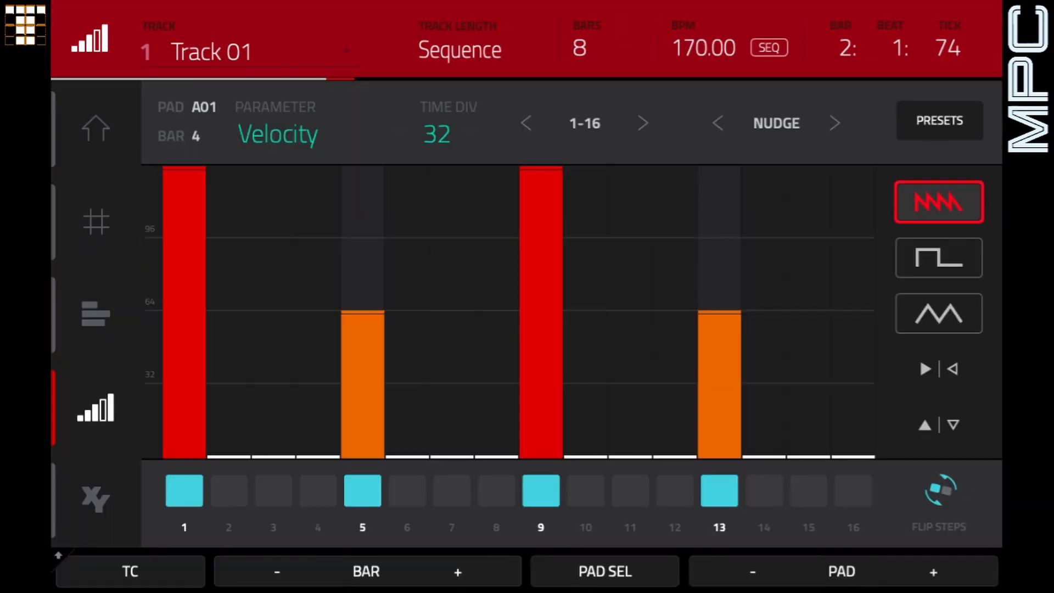
left_click(457, 572)
left_click(457, 572)
left_click(458, 571)
left_click(458, 572)
Try a single rising sawtooth on bar 8's velocities, and replace it with a four-peak triangle shape.
left_click(643, 123)
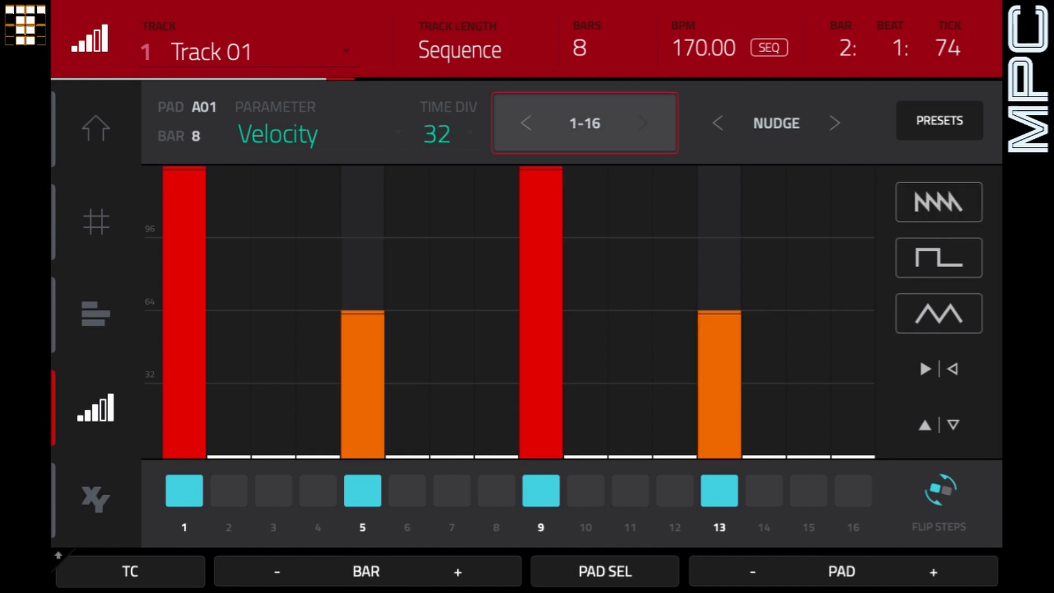
left_click(643, 123)
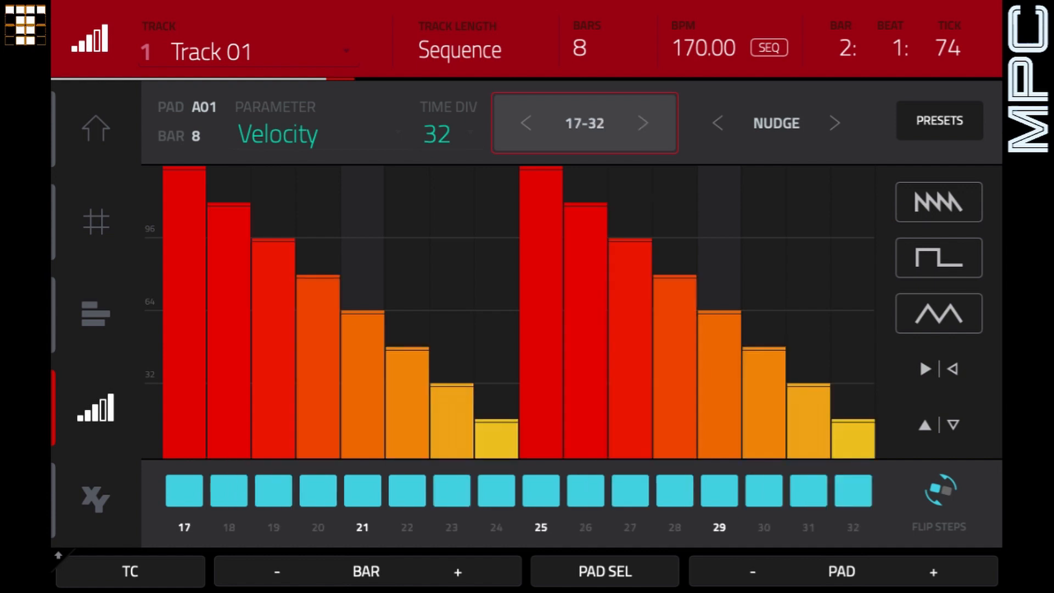
left_click(939, 202)
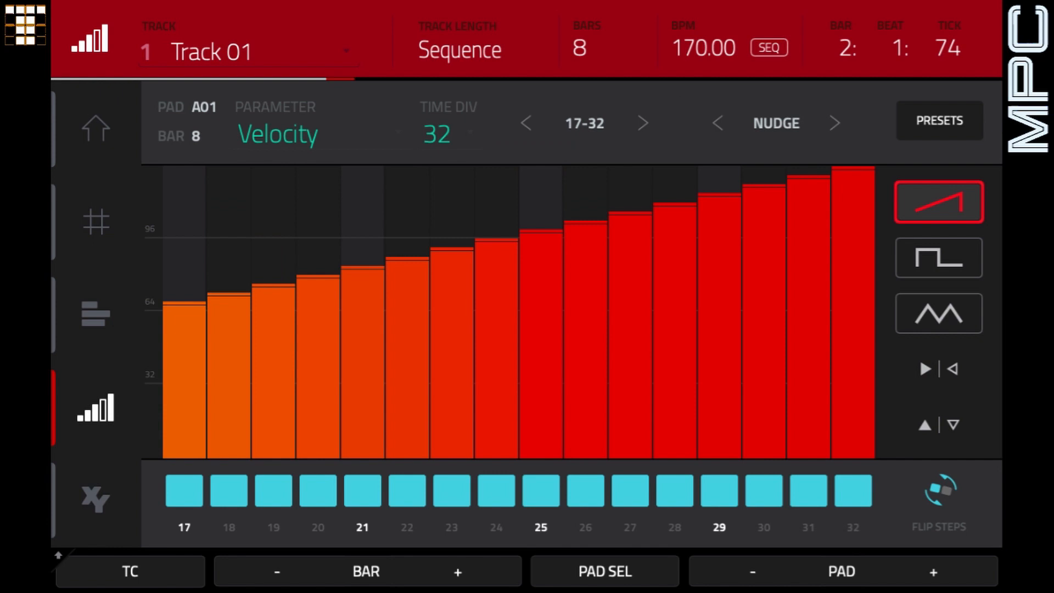
left_click(939, 313)
left_click(939, 313)
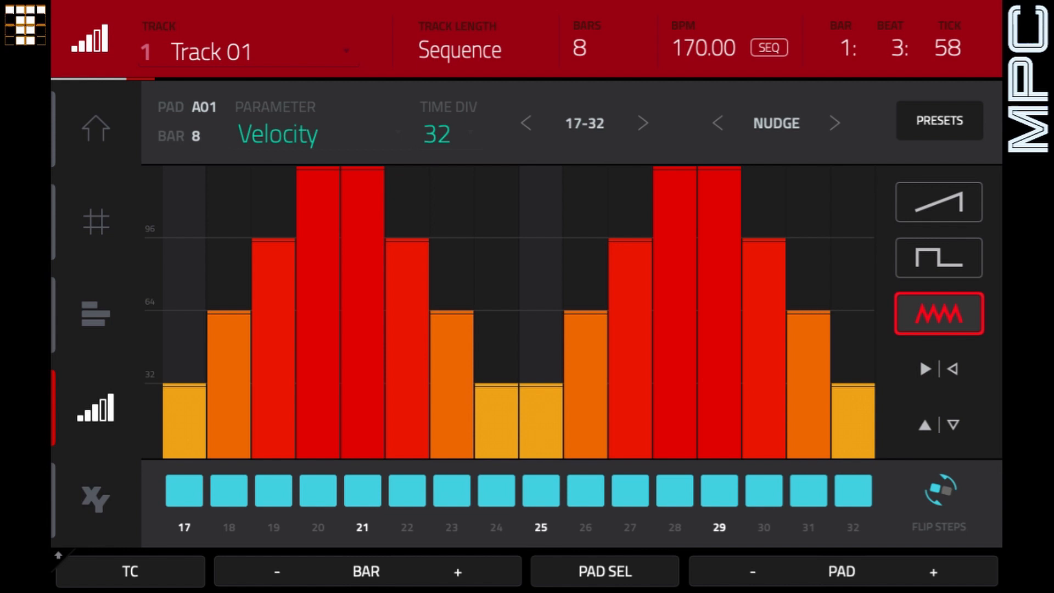
left_click(450, 124)
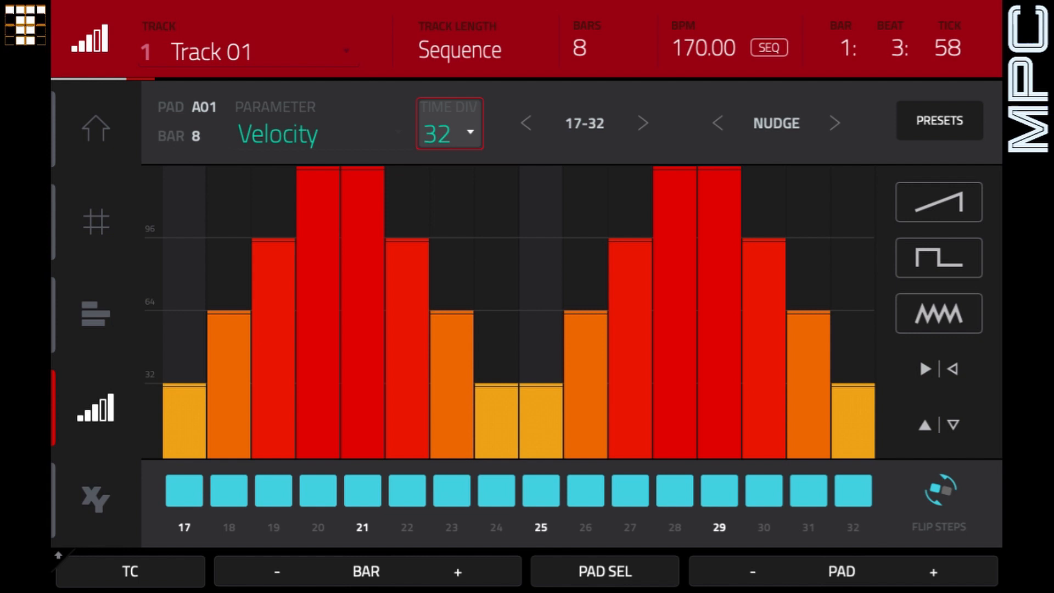
Show all eight bars of Track 01 in the grid editor with the velocity lane expanded.
left_click(96, 222)
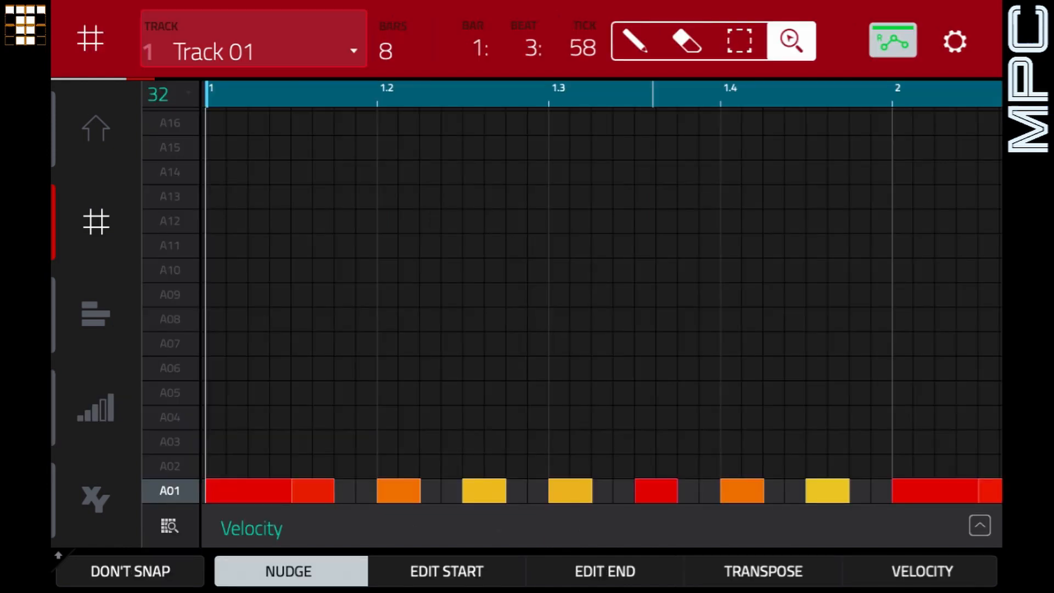
scroll(601, 305, "down", 10)
scroll(602, 306, "down", 5)
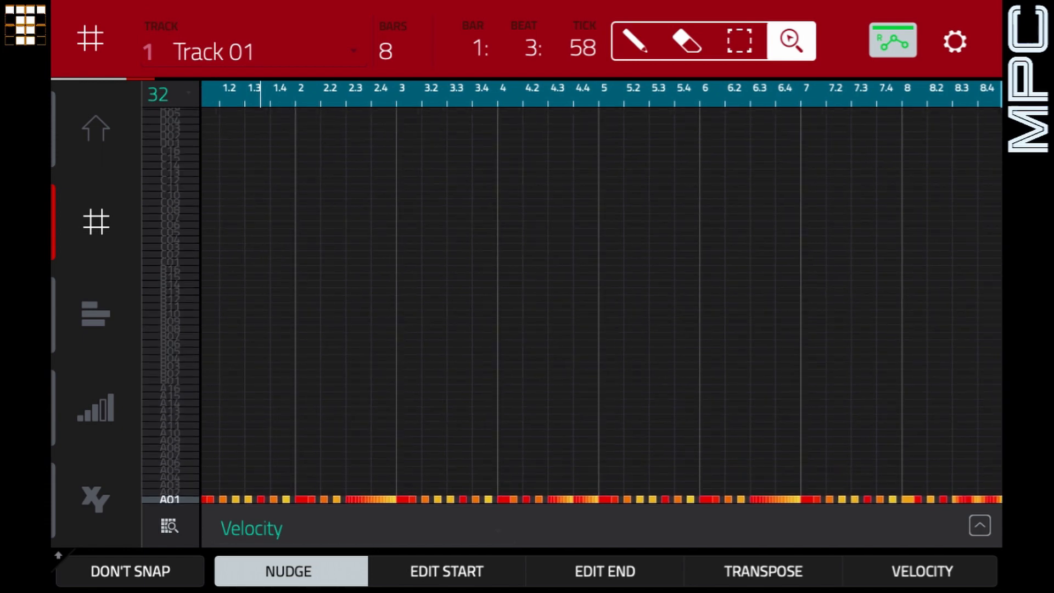
left_click(980, 526)
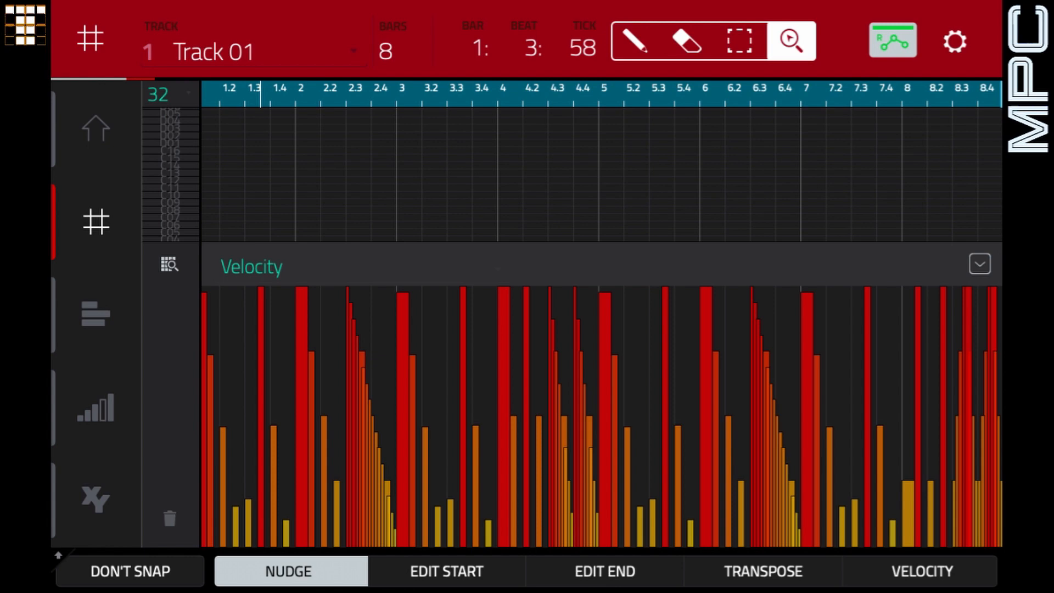
Draw a freehand velocity curve with the Pencil across bars 1 to 7, staying low at first and rising into bar 7.
left_click(636, 41)
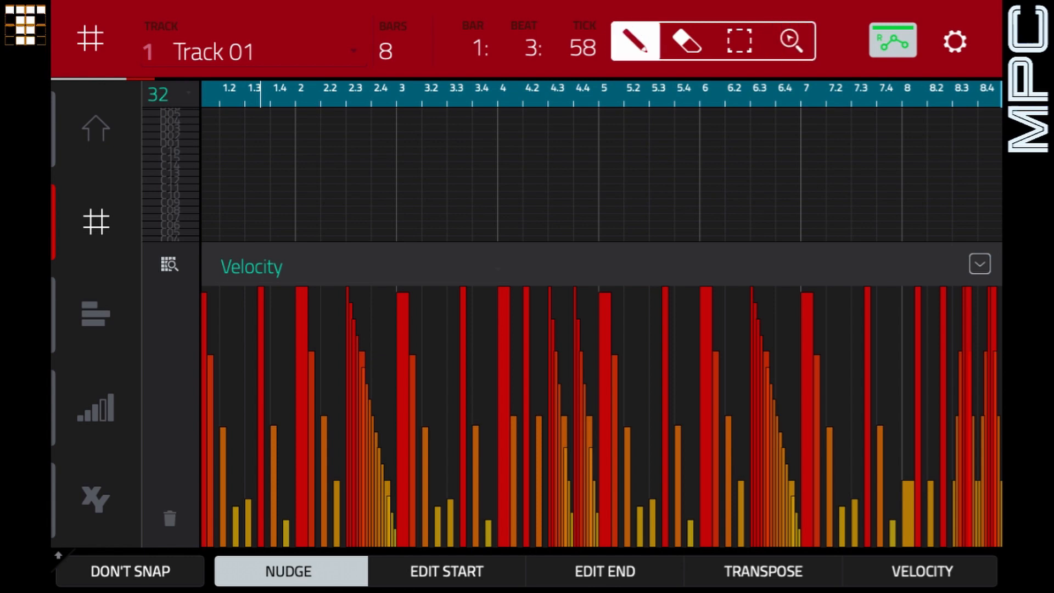
left_click_drag(829, 365, 233, 365)
left_click_drag(351, 389, 617, 532)
left_click_drag(687, 464, 810, 510)
mouse_move(882, 389)
left_mouse_down()
mouse_move(447, 479)
mouse_move(204, 481)
left_mouse_up()
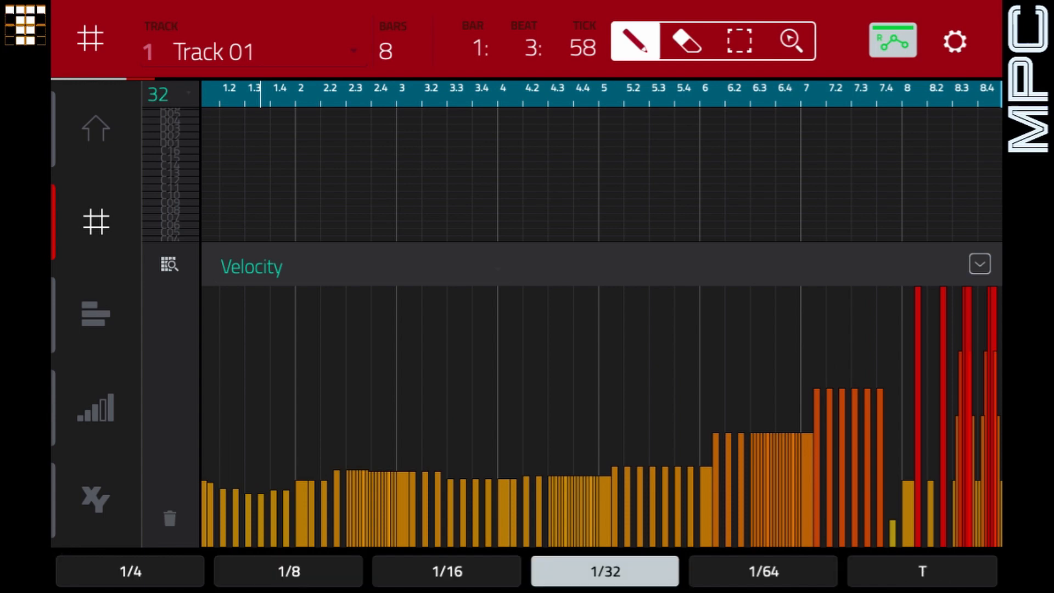
left_click(605, 571)
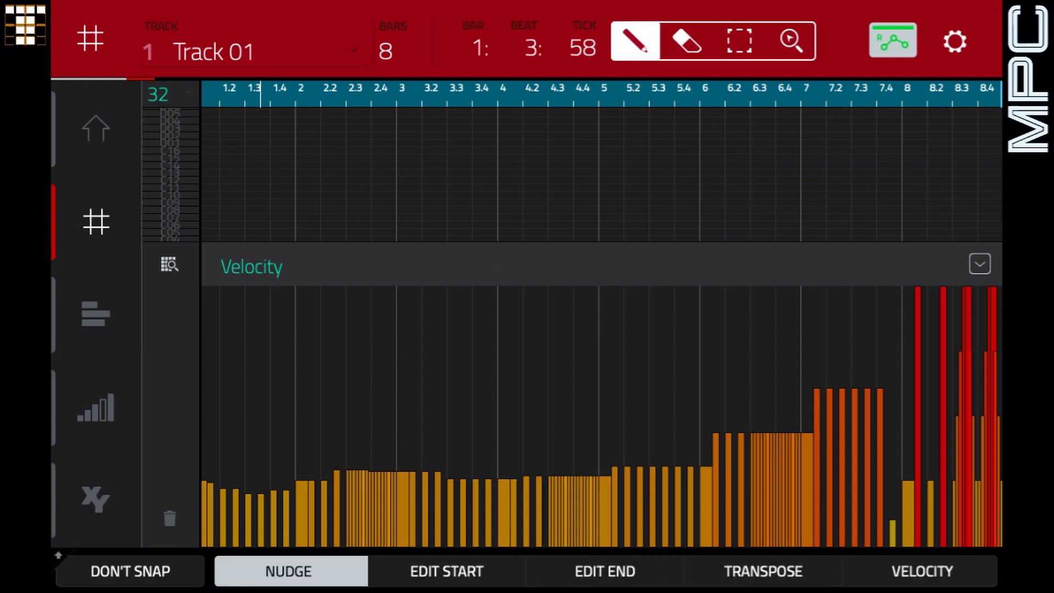
Redraw the velocities across all eight bars as a freehand series of peaks and descending curves.
mouse_move(944, 409)
left_mouse_down()
mouse_move(807, 373)
mouse_move(709, 398)
mouse_move(555, 469)
mouse_move(208, 479)
mouse_move(208, 351)
mouse_move(426, 488)
mouse_move(820, 494)
mouse_move(997, 514)
left_mouse_up()
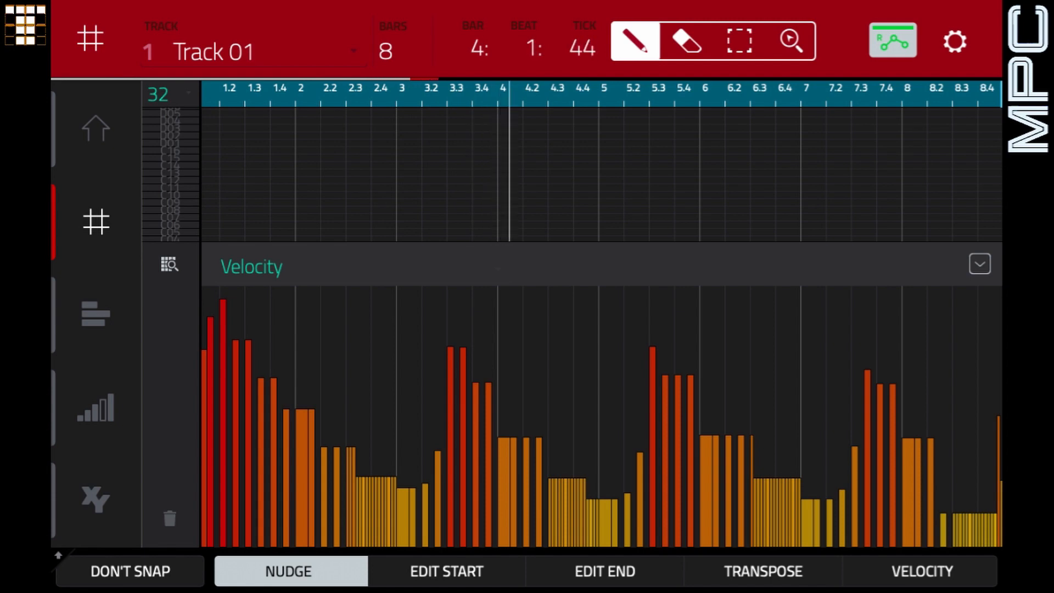
mouse_move(844, 372)
left_mouse_down()
mouse_move(828, 372)
mouse_move(678, 483)
left_mouse_up()
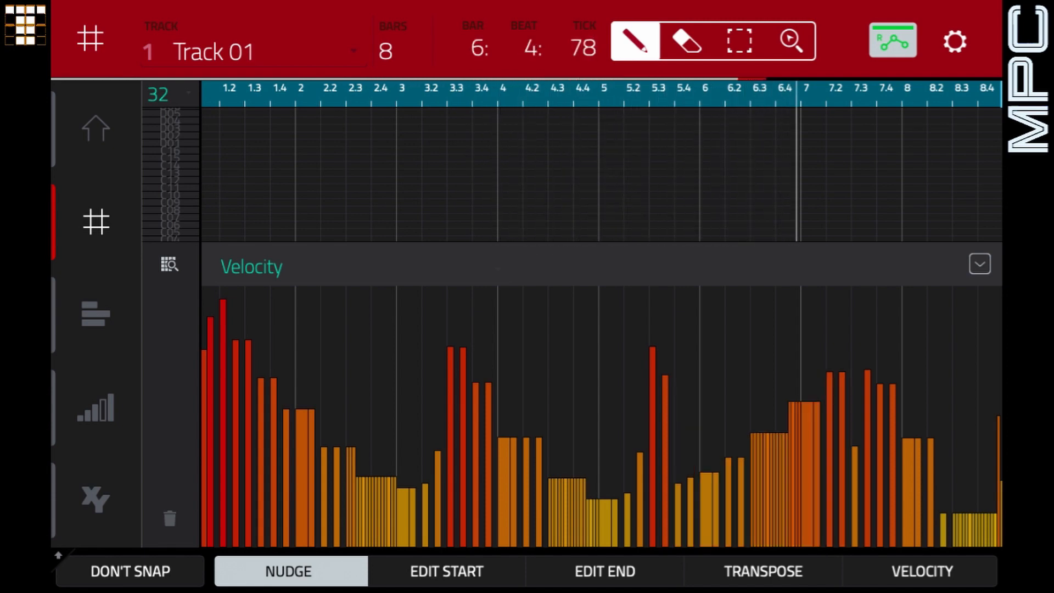
left_click_drag(944, 452, 999, 541)
left_click_drag(908, 328, 997, 491)
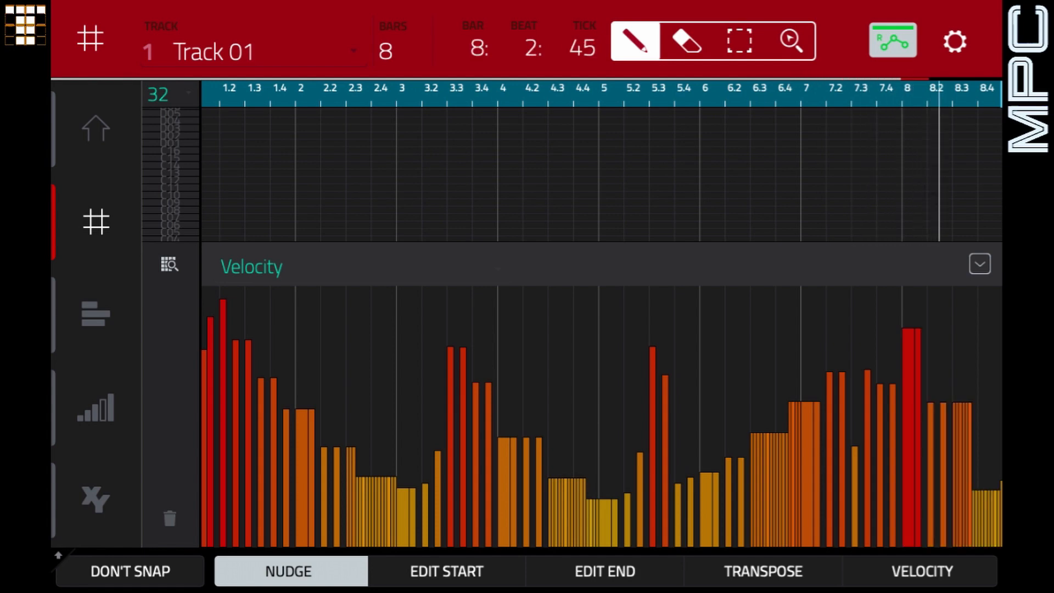
left_click_drag(351, 372, 351, 468)
left_click_drag(384, 361, 514, 453)
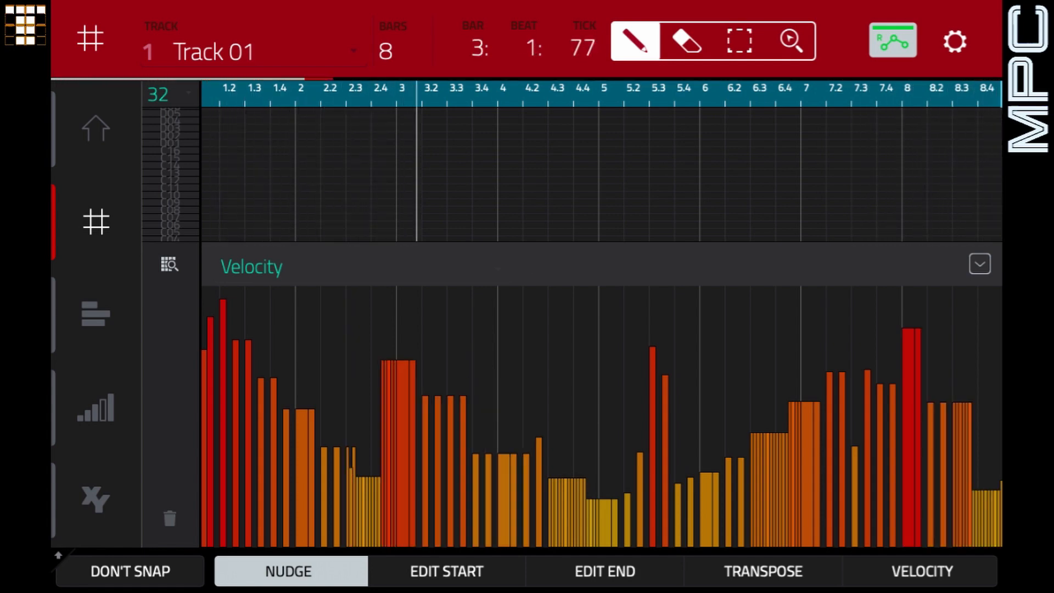
left_click_drag(526, 380, 706, 491)
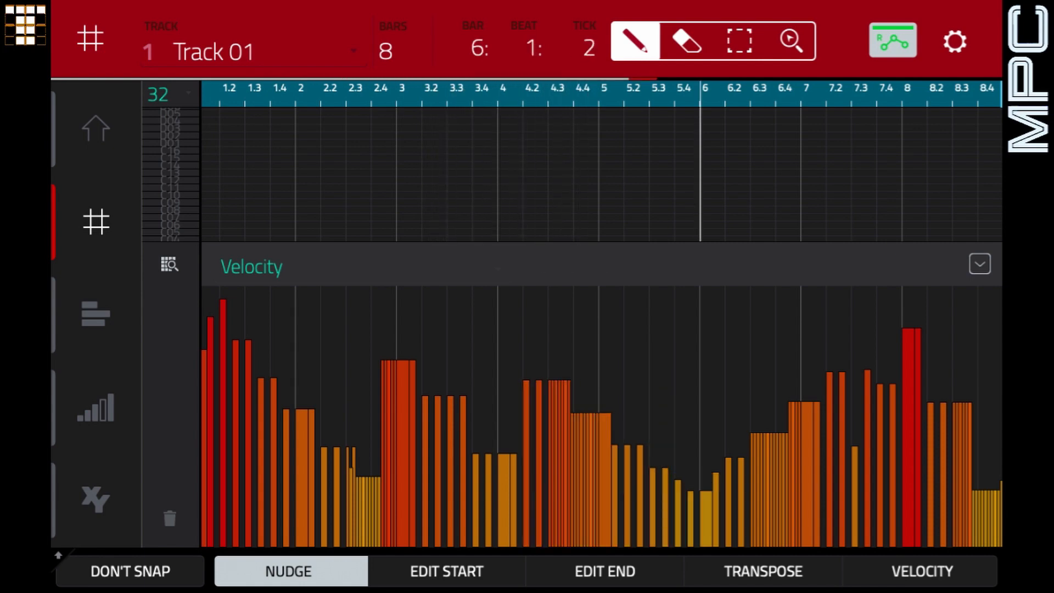
Erase all events of Track 01 from bar 1 through bar 8, and set the step time division to 8.
key("Delete")
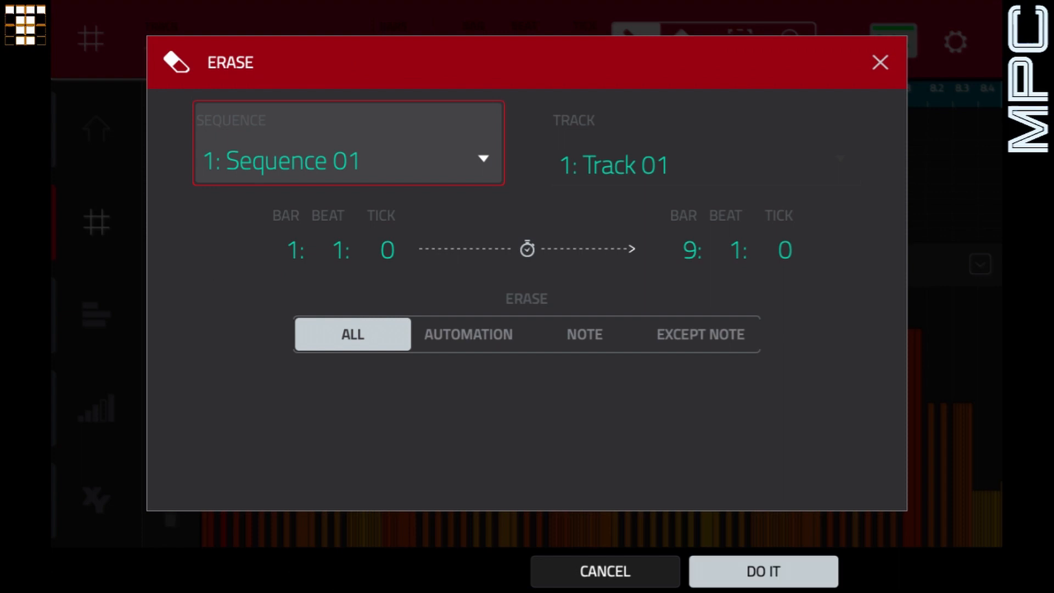
left_click(764, 571)
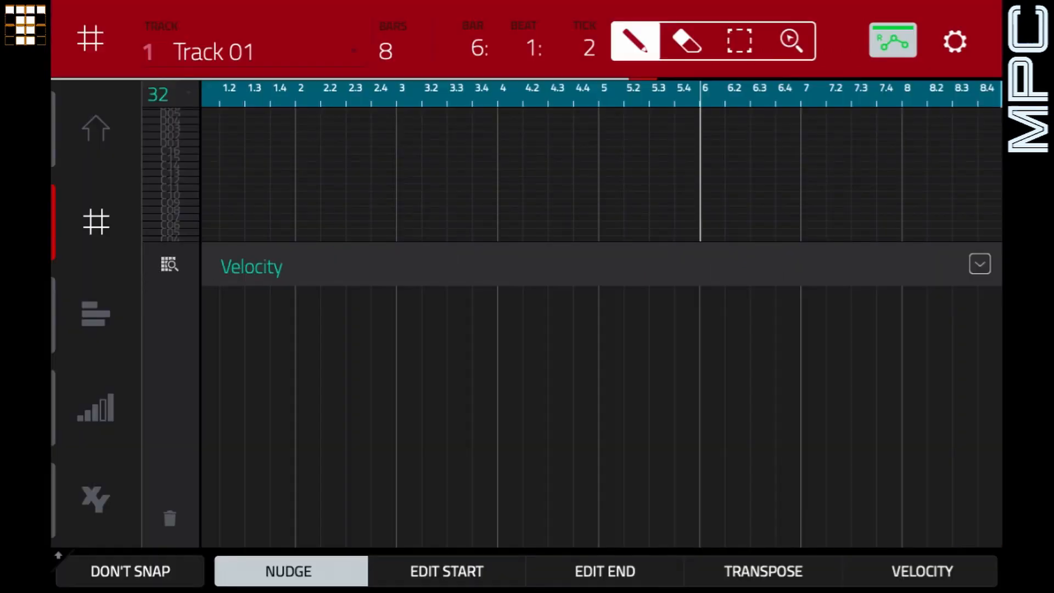
left_click(96, 408)
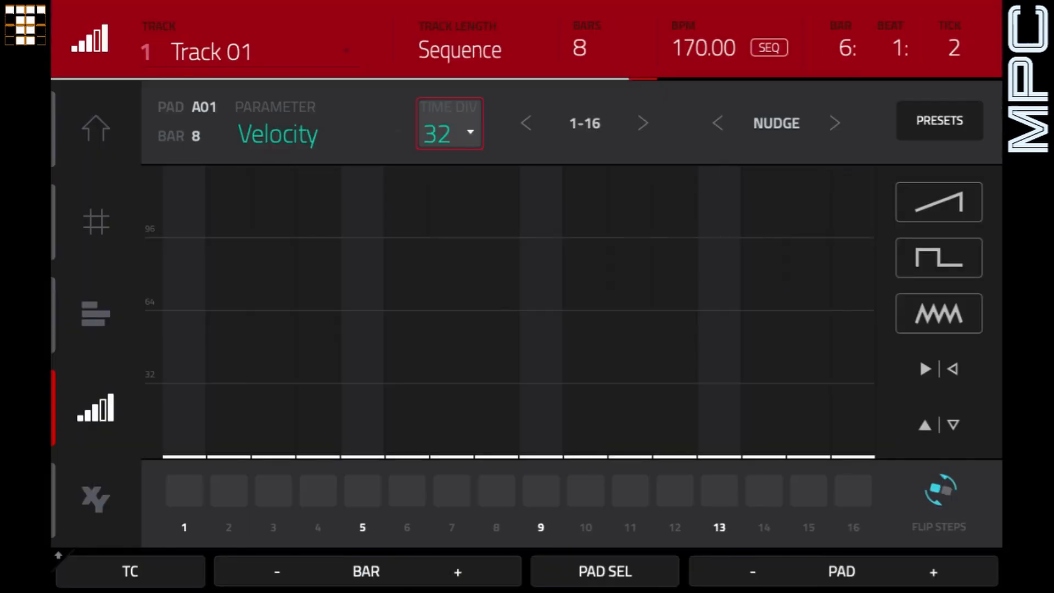
scroll(450, 132, "down", 2)
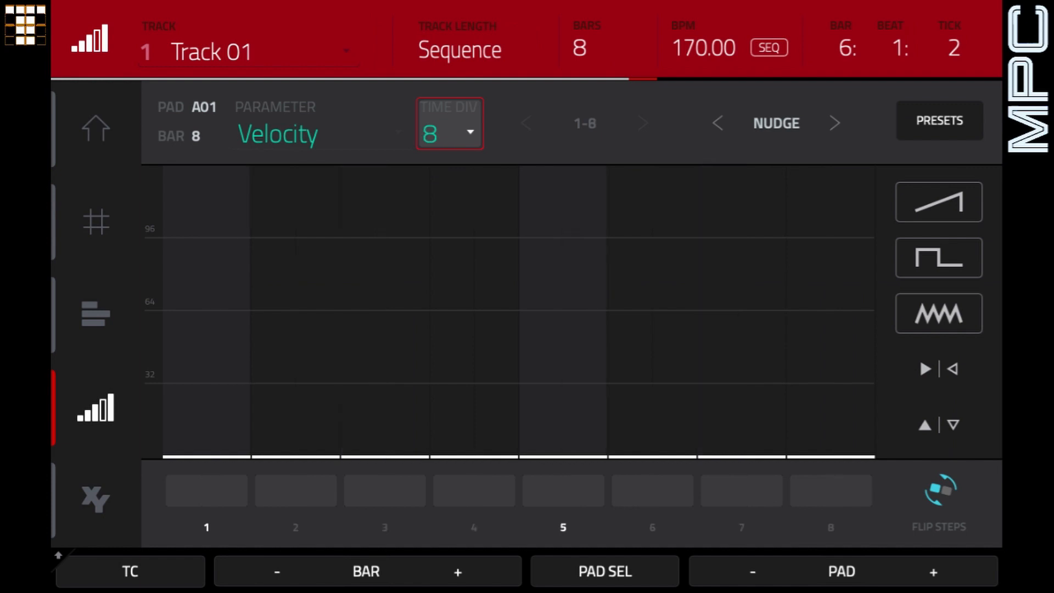
Fill bar 8's eight steps with a rising sawtooth velocity shape, and shorten the sequence to 1 bar.
left_click_drag(831, 491, 206, 491)
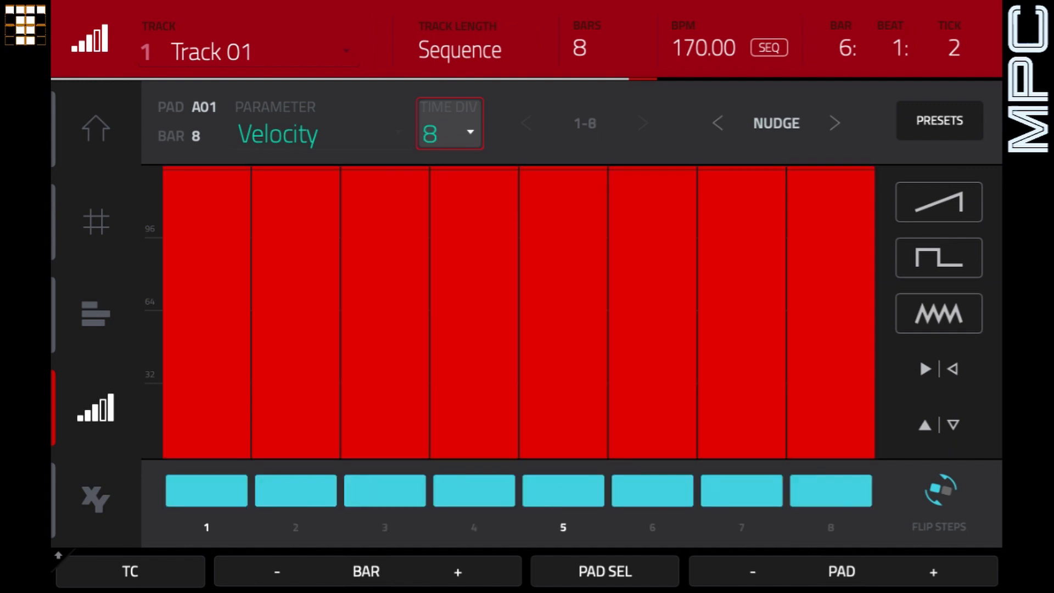
left_click(939, 202)
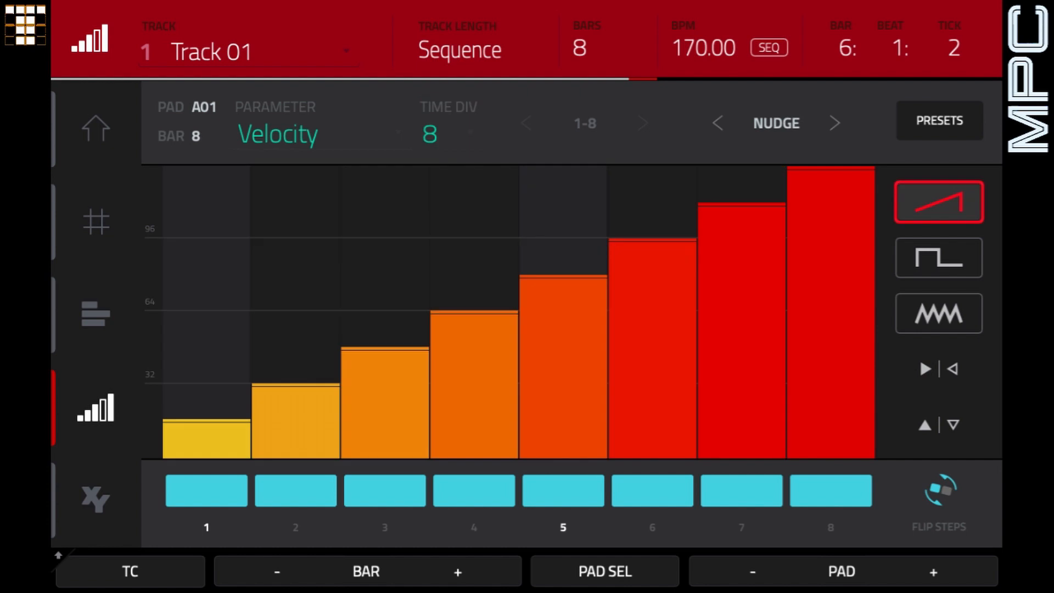
left_click(608, 38)
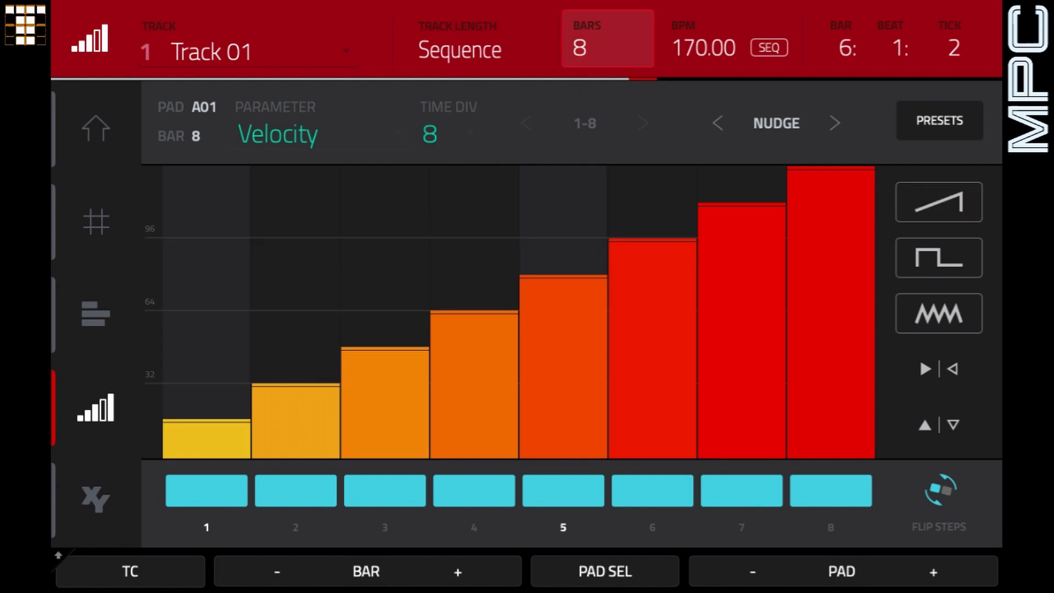
scroll(608, 39, "down", 7)
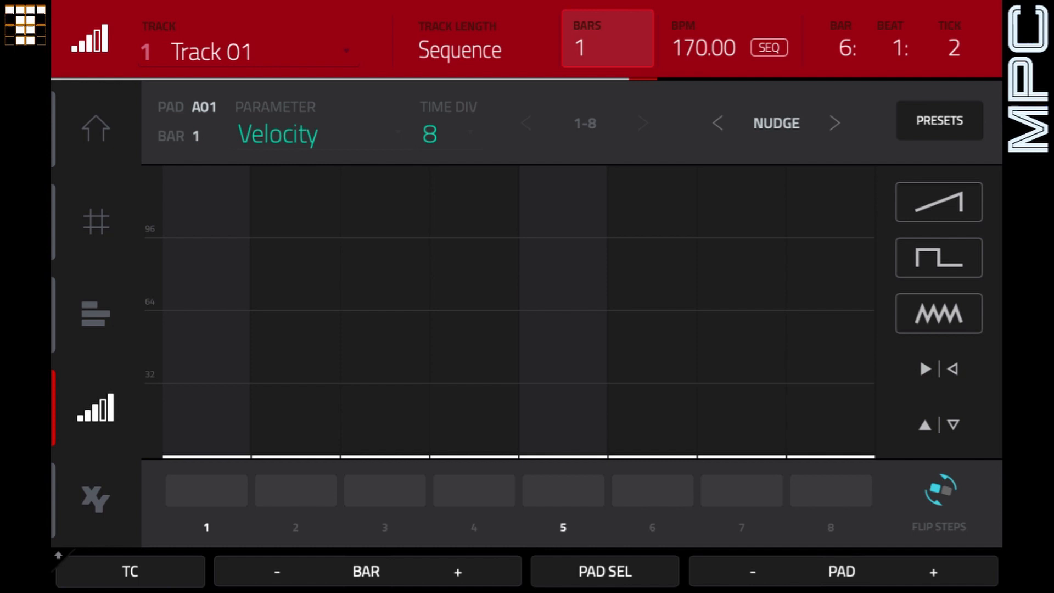
Fill all eight steps of bar 1 and apply a single rising sawtooth velocity shape.
left_click(458, 572)
left_click(458, 572)
left_click(458, 571)
left_click(277, 571)
left_click_drag(831, 490, 207, 490)
left_click(939, 202)
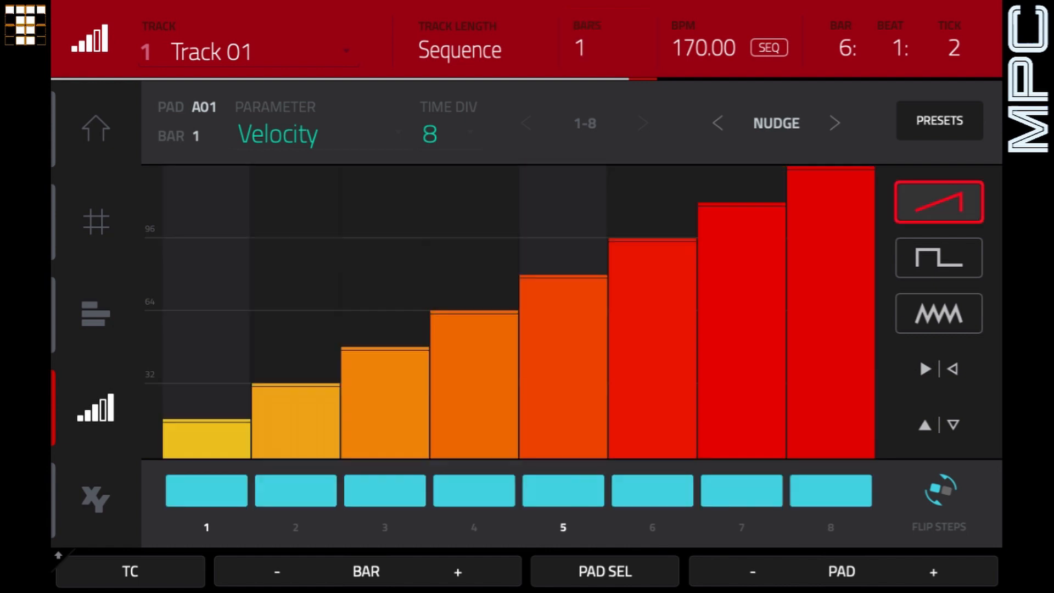
Apply a falling sawtooth velocity shape to bar 1's eight steps, and slightly lower the velocity of step 1.
left_click(939, 202)
left_click(940, 202)
left_click(939, 202)
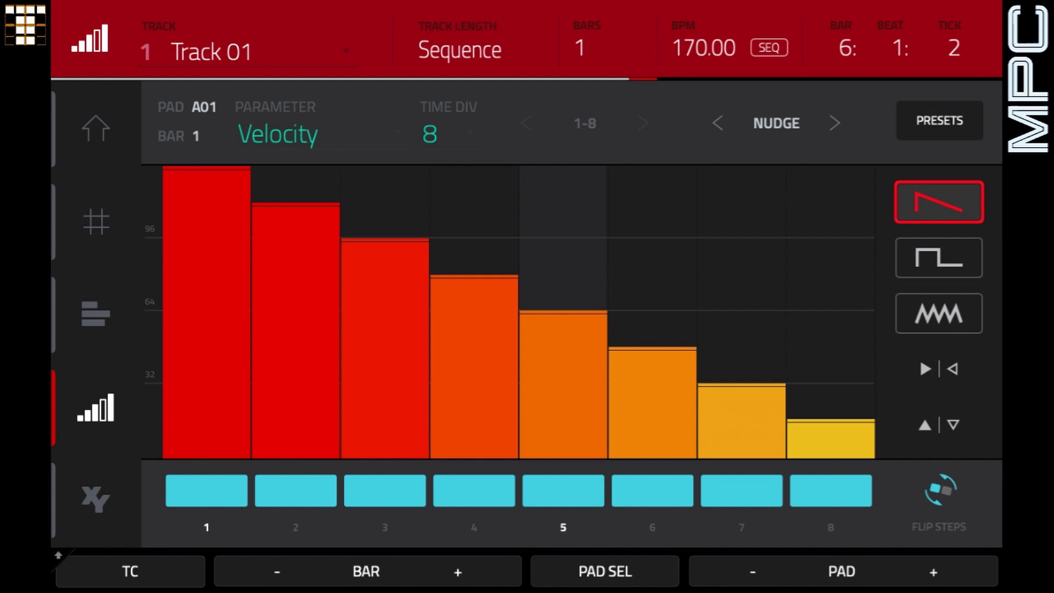
mouse_move(207, 170)
left_mouse_down()
mouse_move(207, 358)
mouse_move(206, 185)
left_mouse_up()
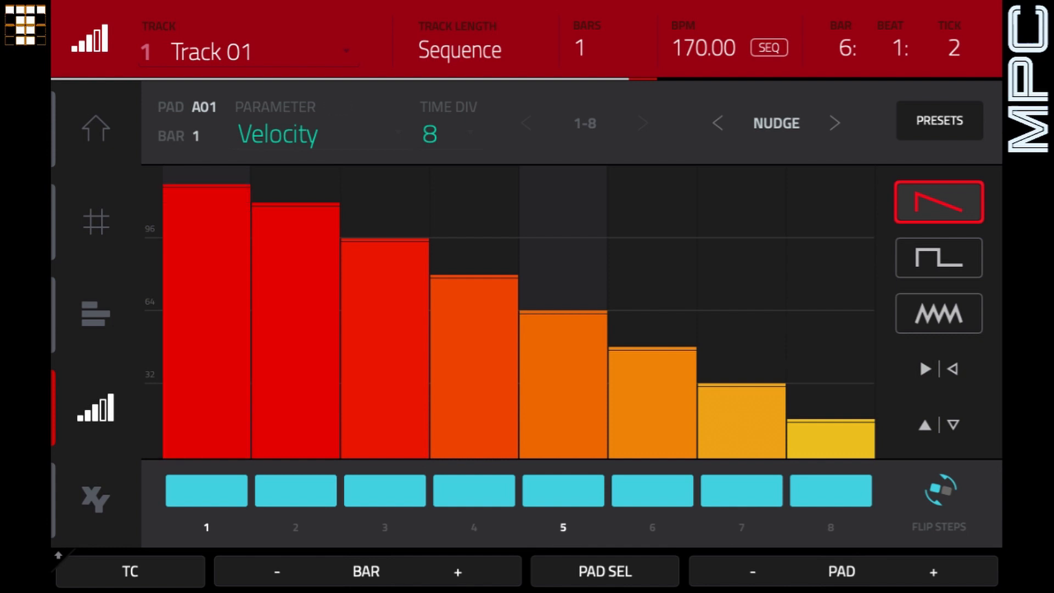
left_click(206, 175)
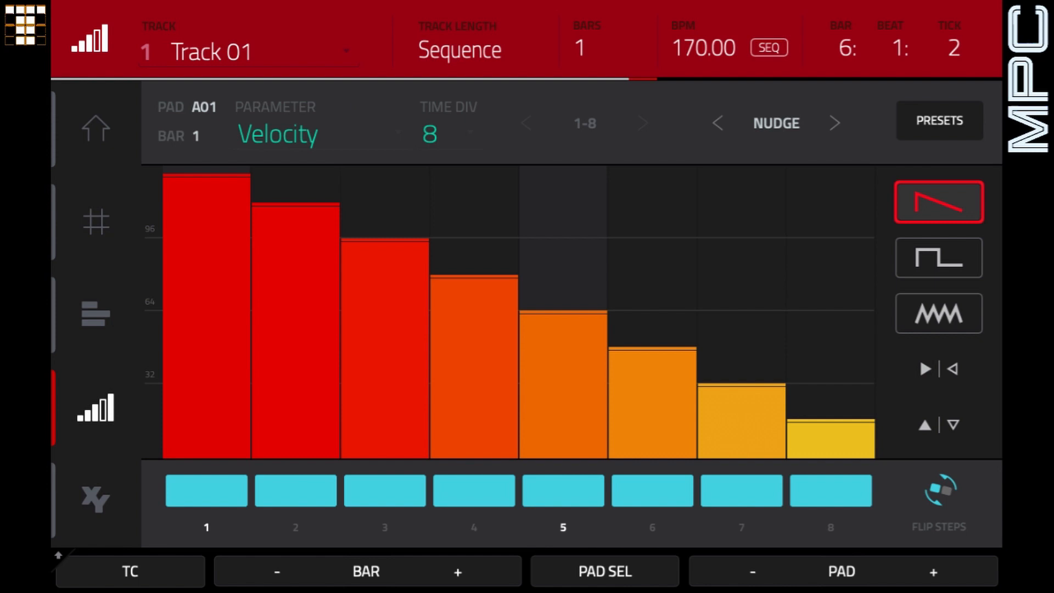
left_click(206, 185)
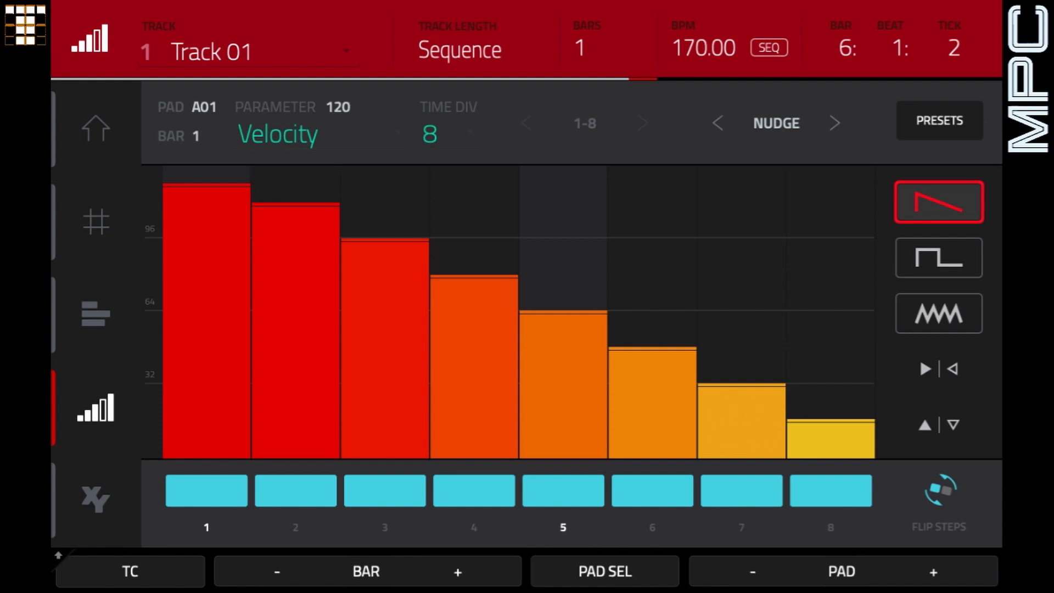
left_click(206, 178)
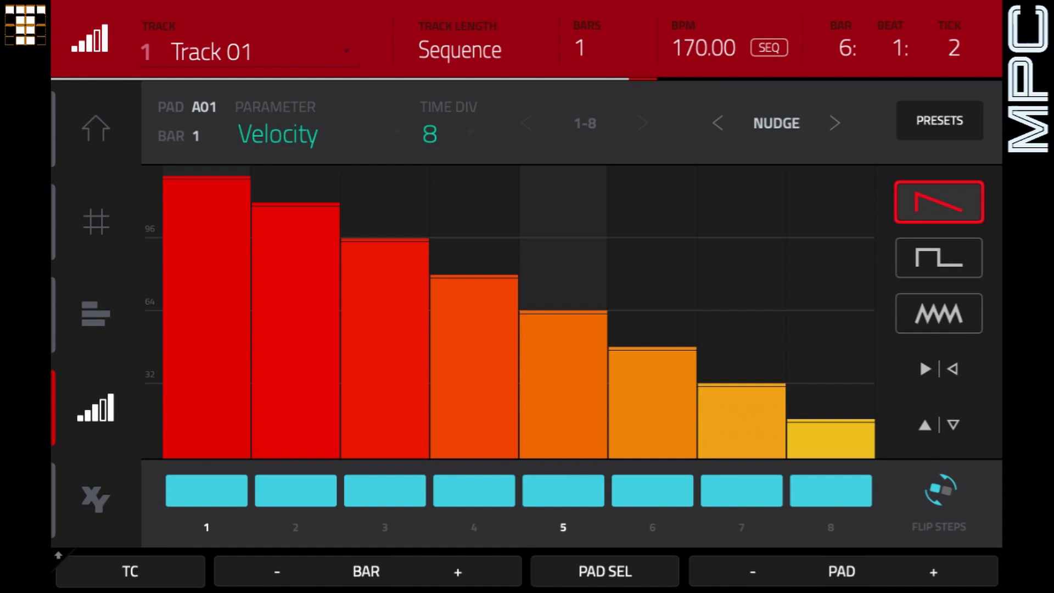
Reset the velocities of bar 1 to a rising sawtooth shape.
left_click(939, 202)
left_click(939, 202)
left_click(939, 203)
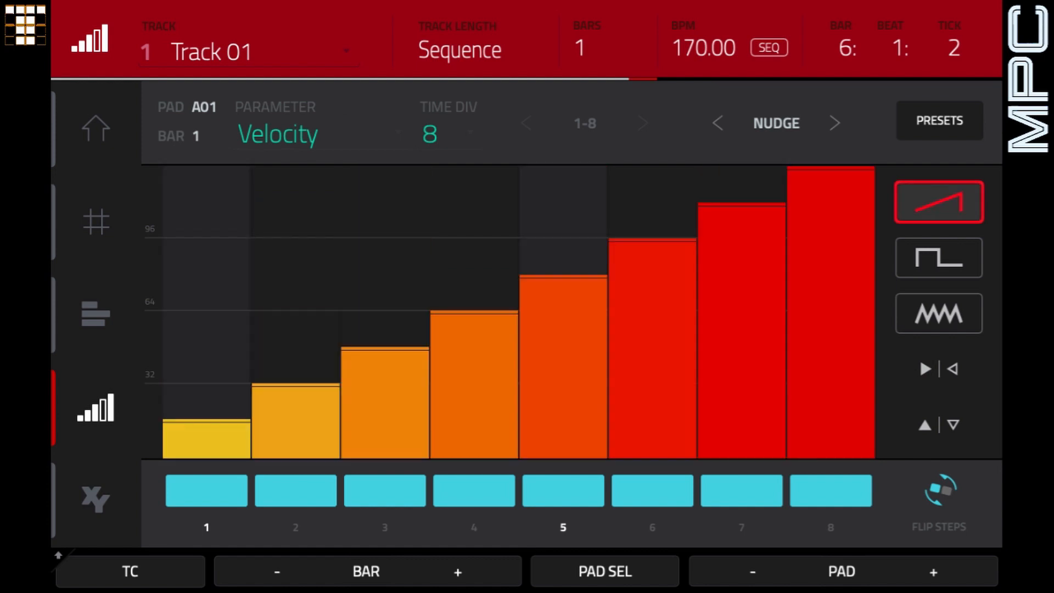
Give bar 1 a single falling sawtooth velocity shape, and remove the events on steps 2, 4 and 5.
left_click(939, 202)
left_click(939, 202)
left_click(939, 202)
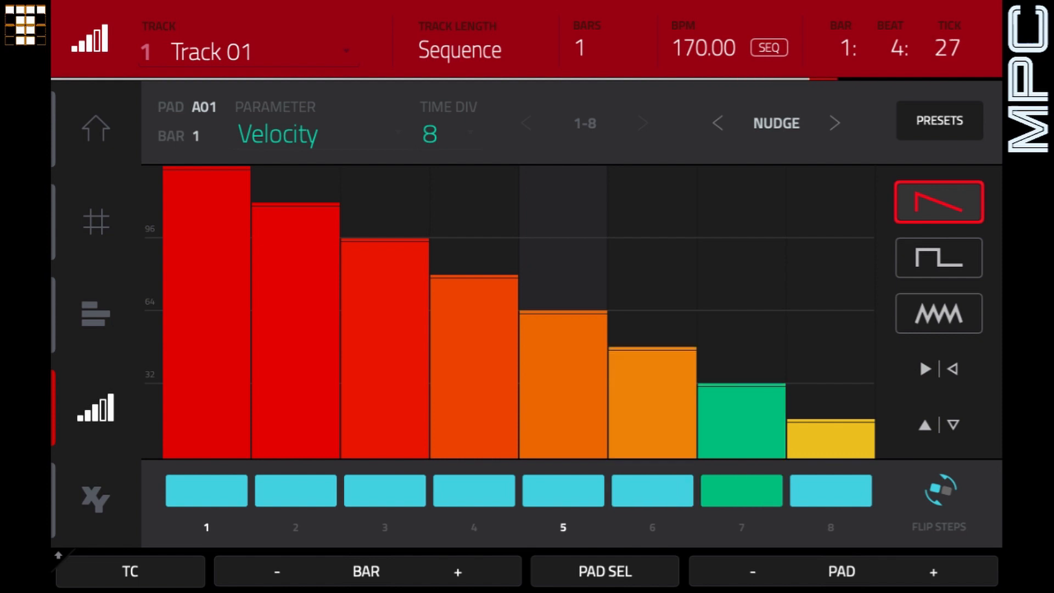
left_click(295, 490)
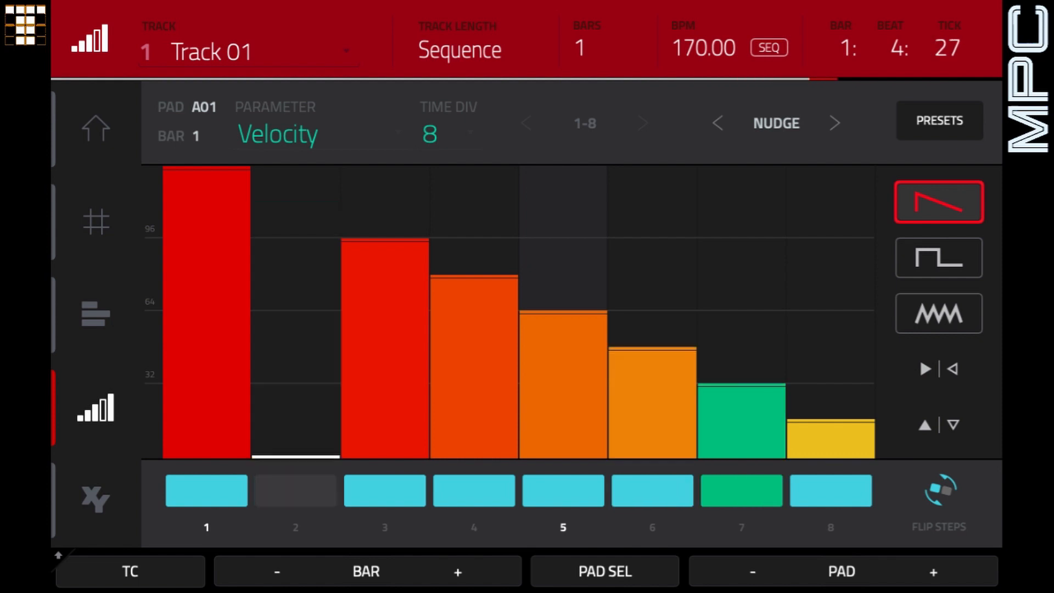
left_click(474, 490)
left_click(563, 490)
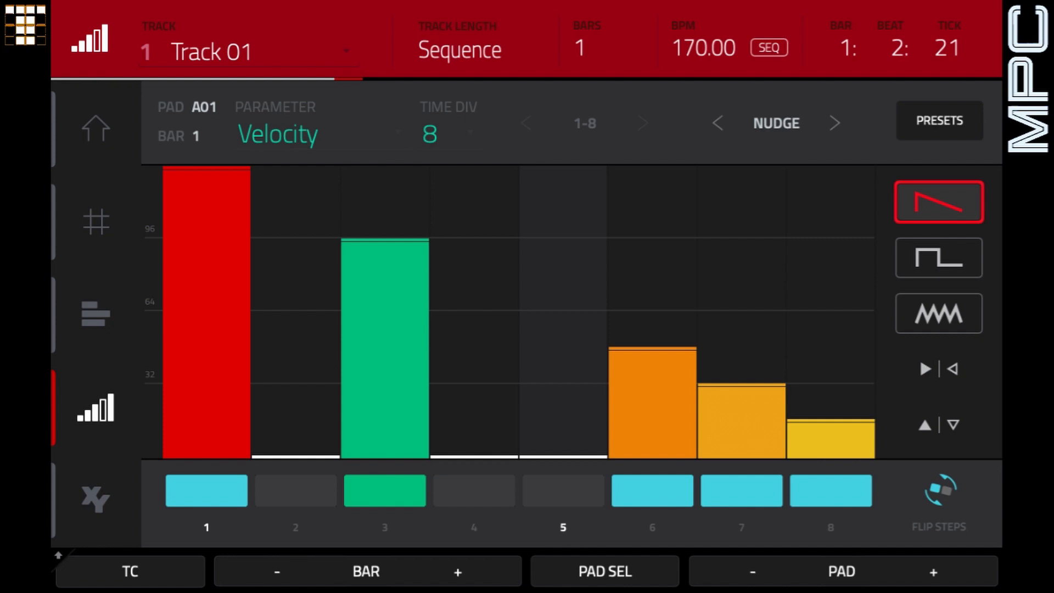
In Program Edit, set the sample play mode of pad A01 to Note On.
key("Menu")
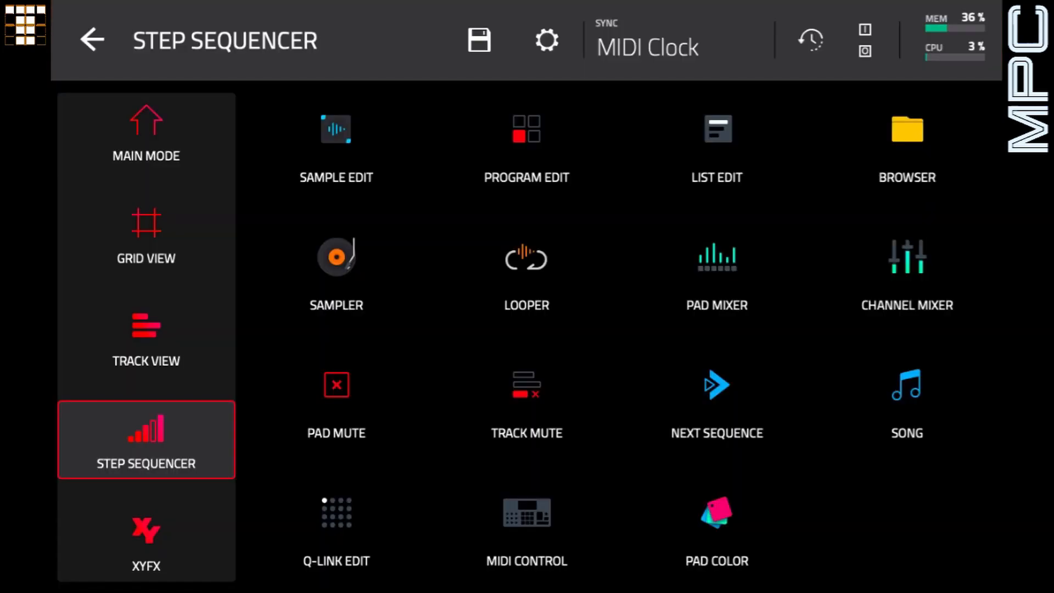
left_click(527, 145)
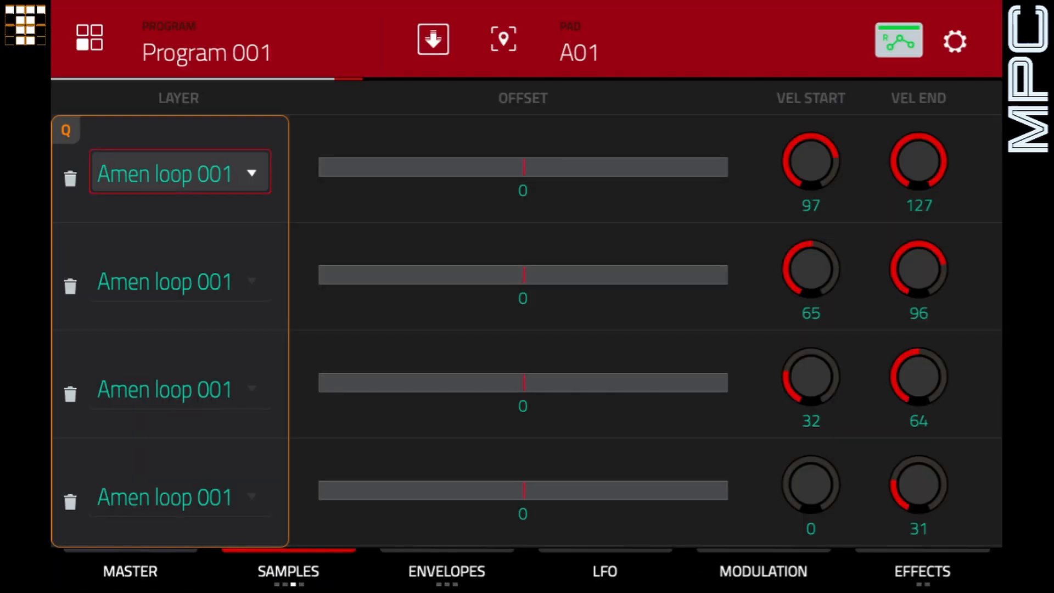
key("F2")
key("F2")
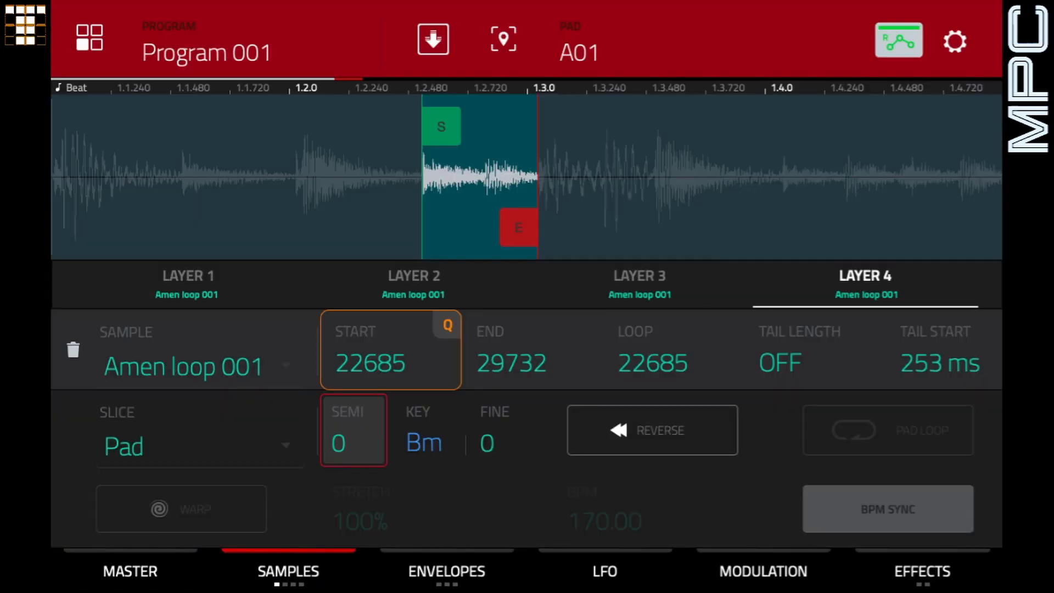
left_click(188, 284)
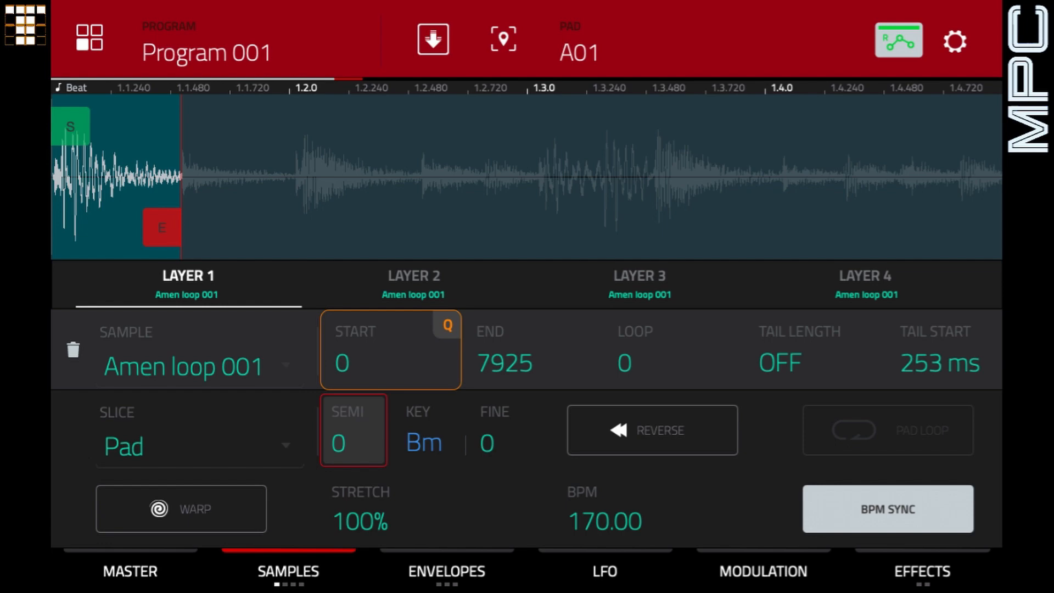
key("F1")
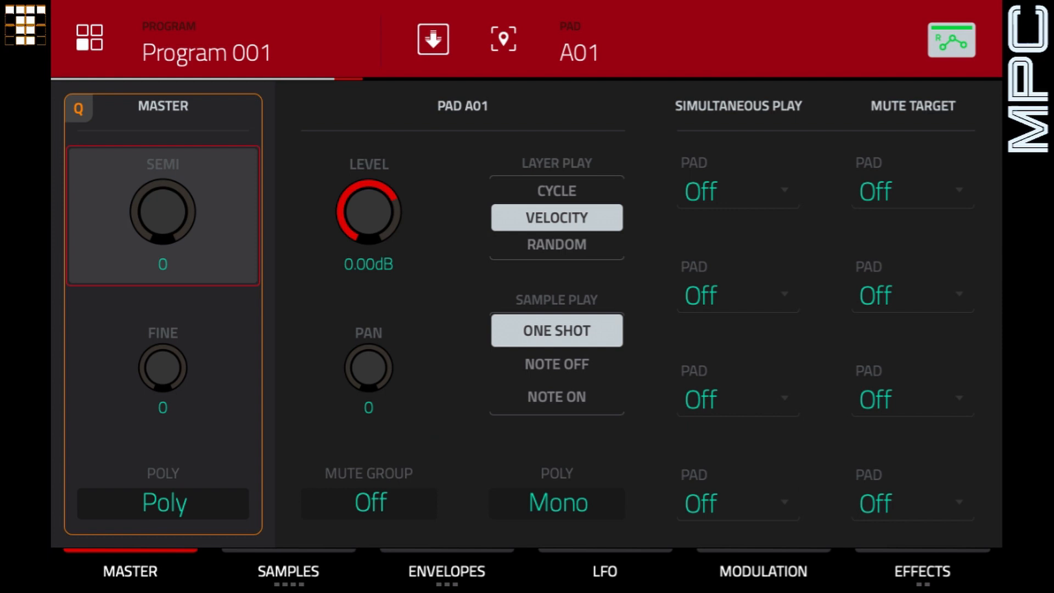
left_click(557, 397)
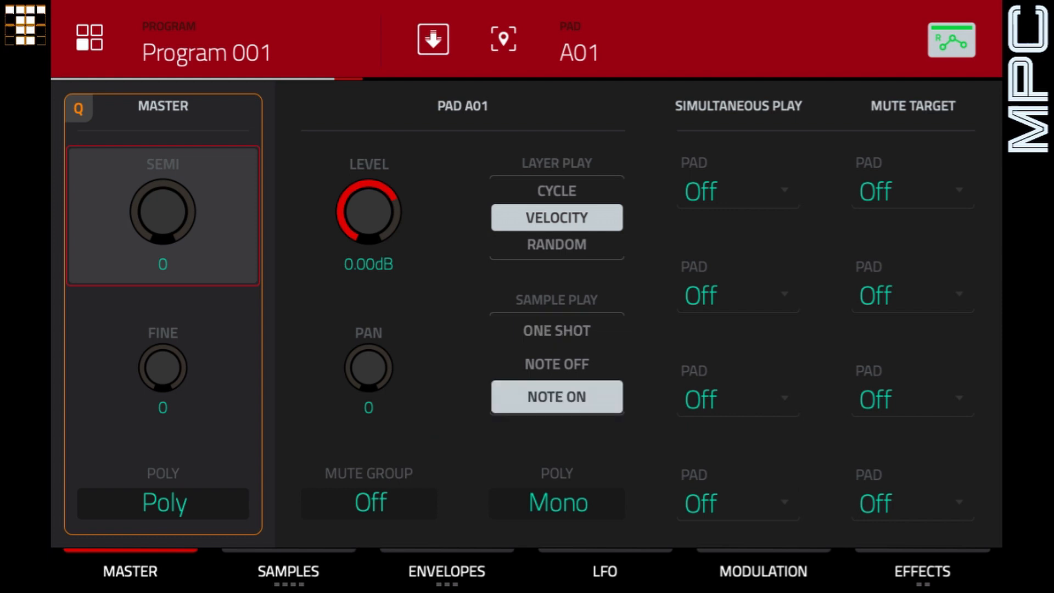
Set Pad Loop to alternating forward and backward looping on all four sample layers of pad A01.
left_click(288, 572)
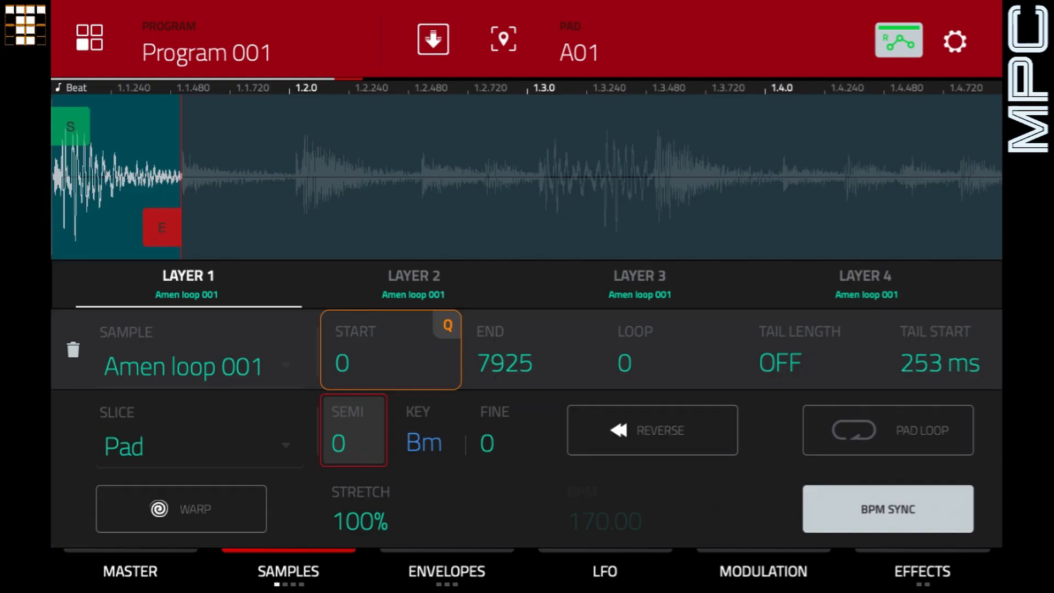
left_click(888, 430)
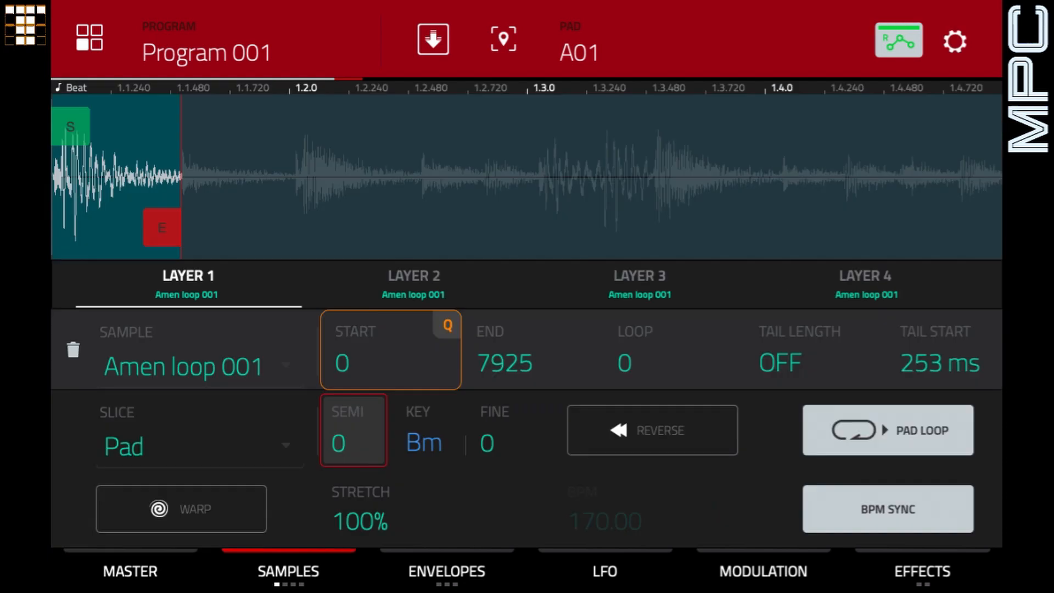
left_click(888, 430)
left_click(414, 284)
left_click(888, 430)
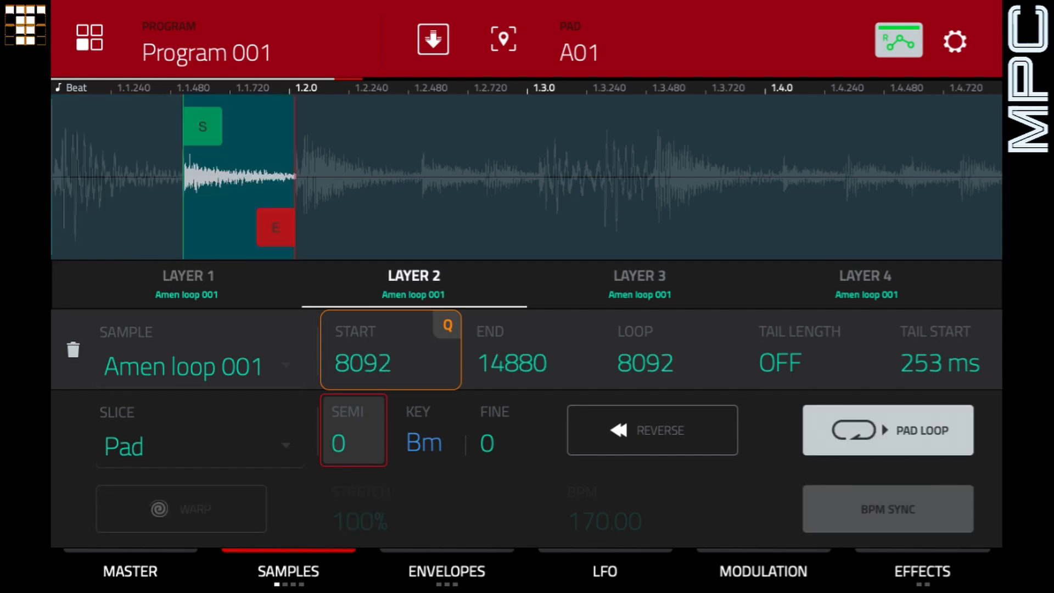
left_click(640, 284)
left_click(888, 430)
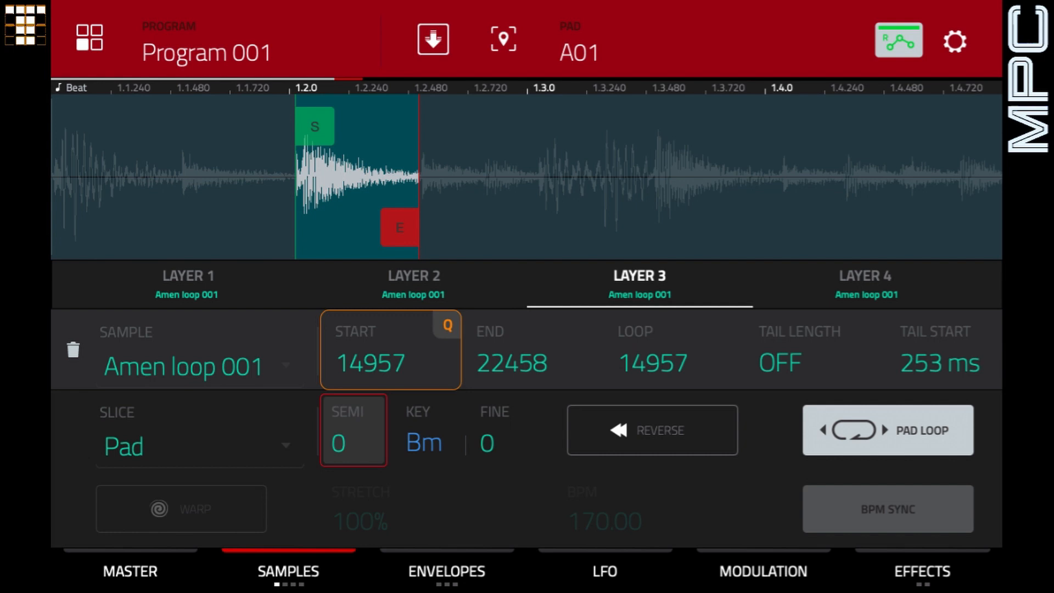
left_click(865, 284)
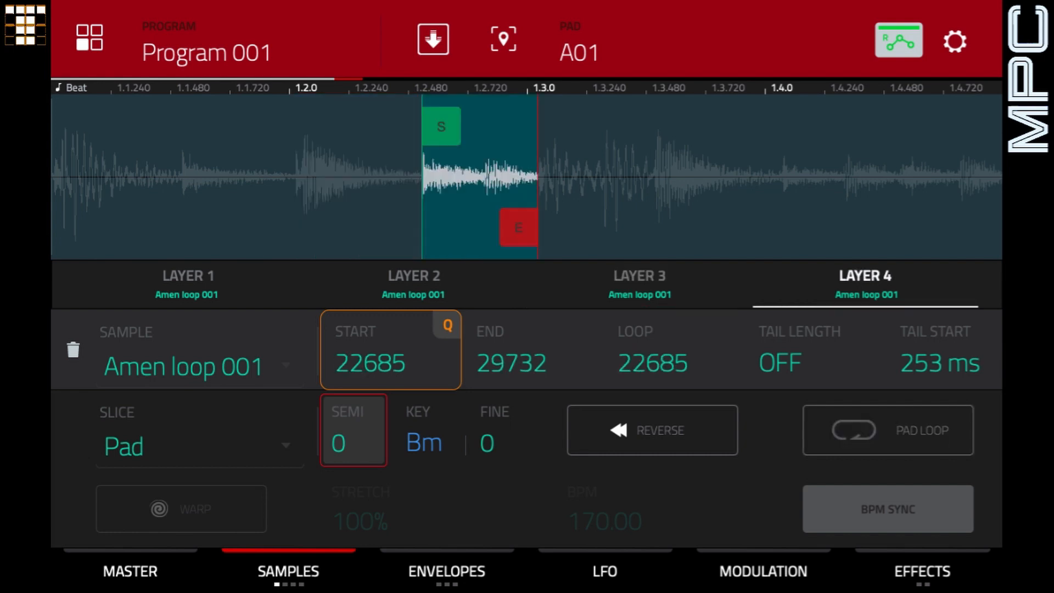
left_click(888, 430)
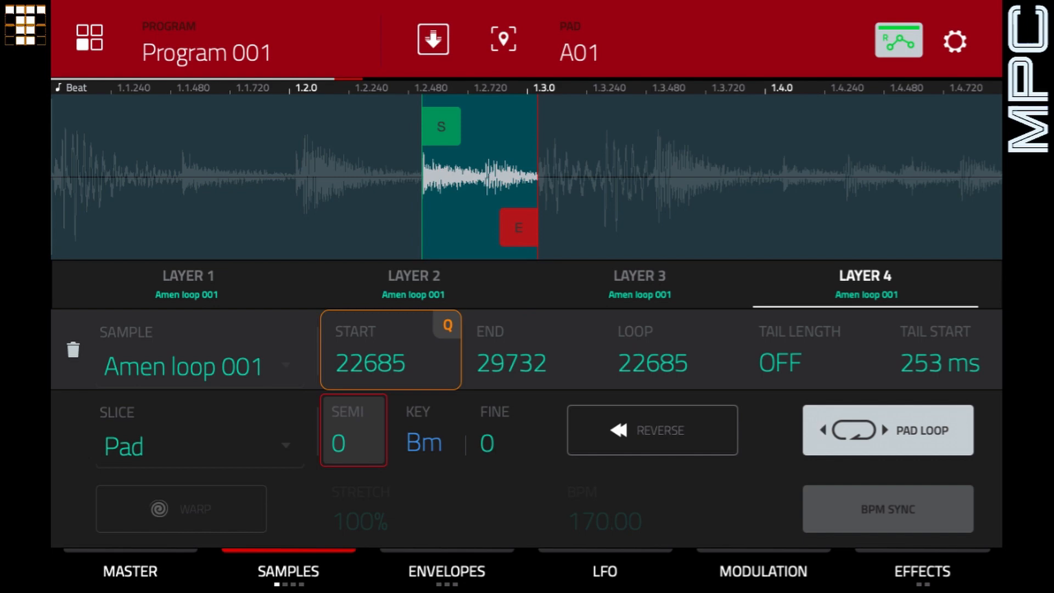
Raise the release of pad A01's amp envelope to 85.
left_click(447, 571)
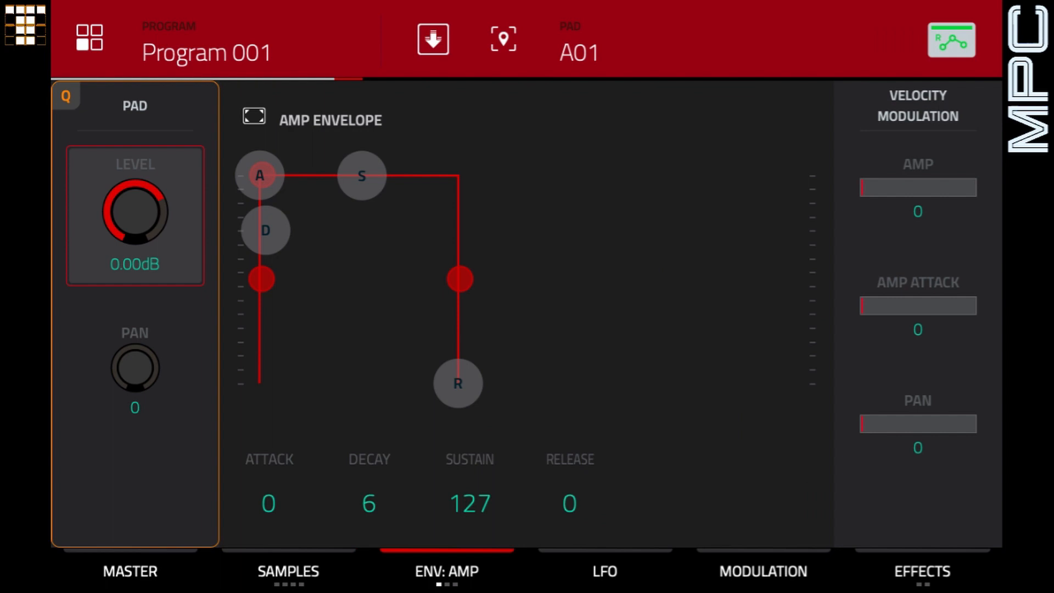
mouse_move(458, 383)
left_mouse_down()
mouse_move(523, 381)
mouse_move(459, 383)
left_mouse_up()
left_click(458, 383)
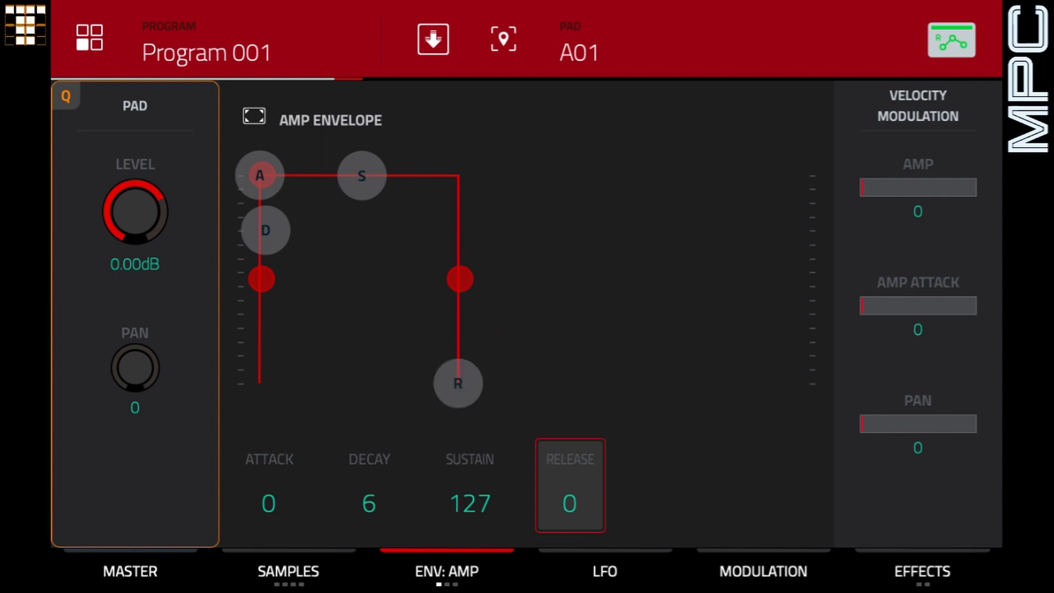
left_click_drag(458, 383, 522, 383)
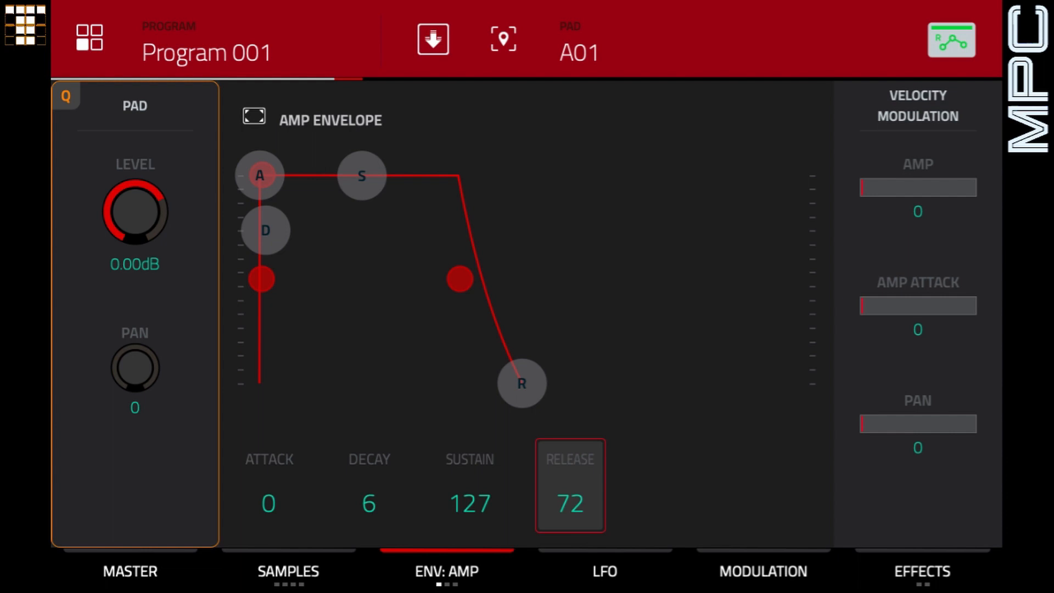
mouse_move(522, 384)
left_mouse_down()
mouse_move(458, 384)
mouse_move(549, 383)
mouse_move(534, 383)
left_mouse_up()
left_click(548, 383)
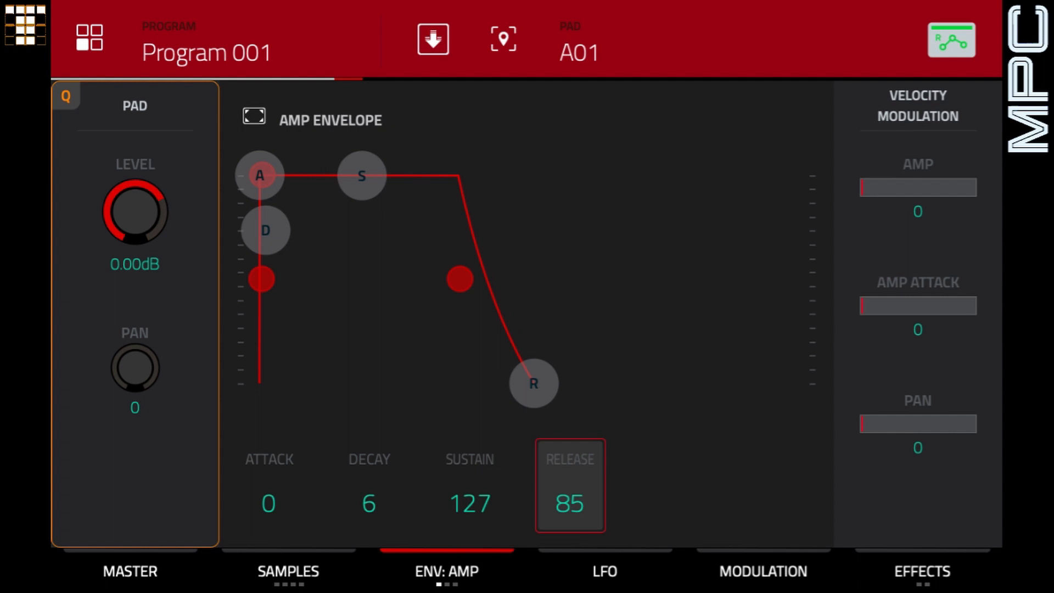
Turn Loop Lock off in the sample settings of Program 001.
left_click(289, 571)
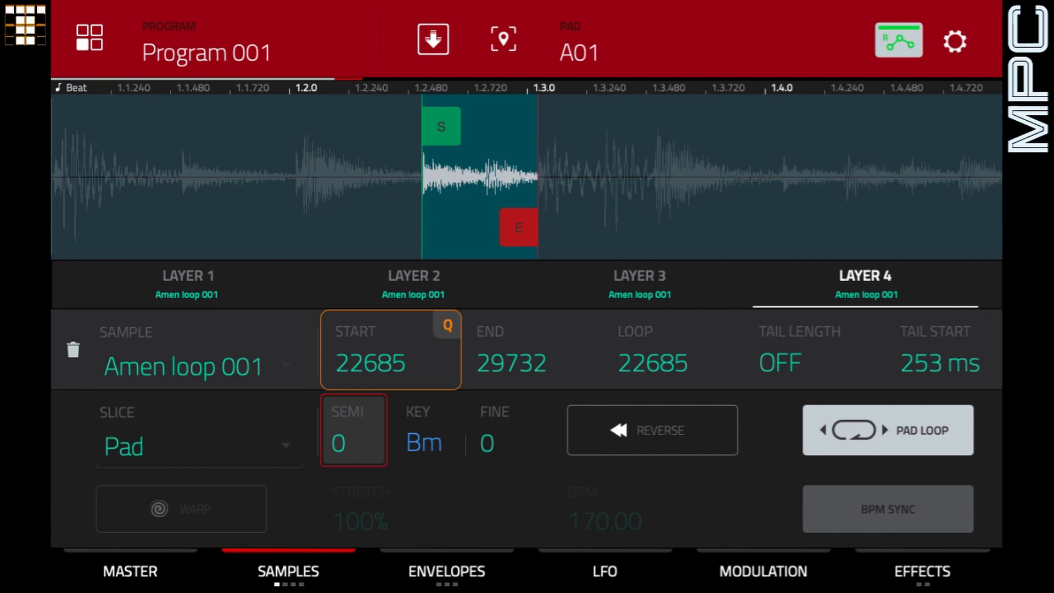
left_click(955, 41)
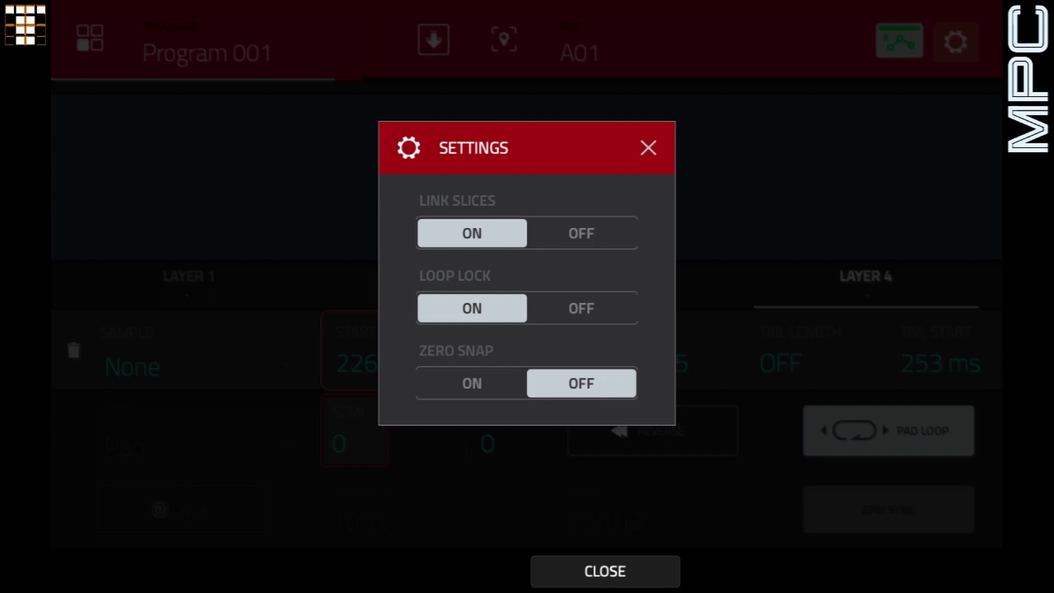
left_click(581, 308)
left_click(605, 571)
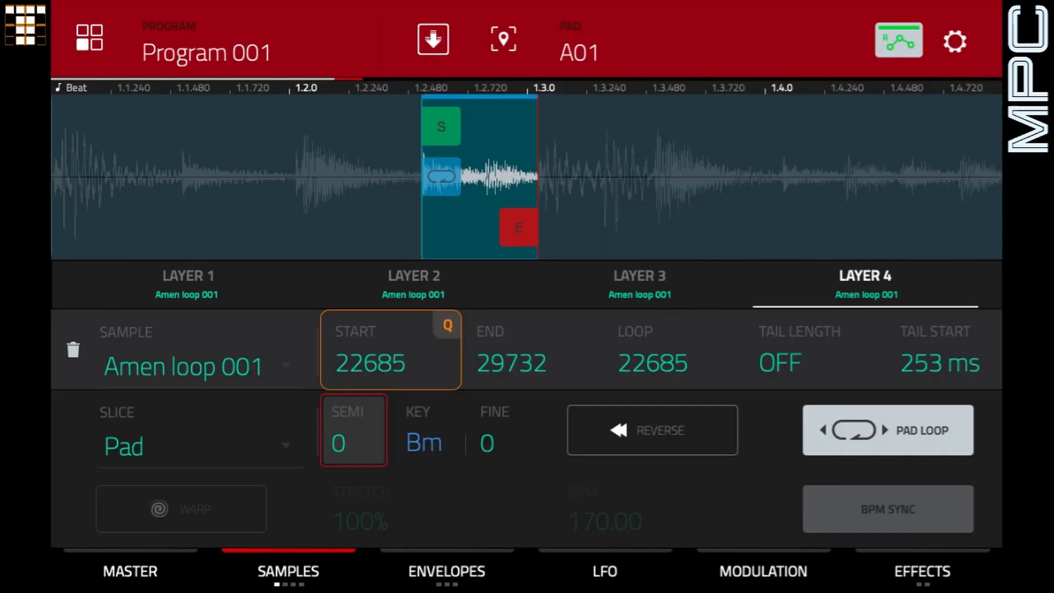
Move the loop point to about 27959 on layer 4, 4364 on layer 1 and 18548 on layer 3.
left_click_drag(442, 176, 527, 176)
left_click(188, 284)
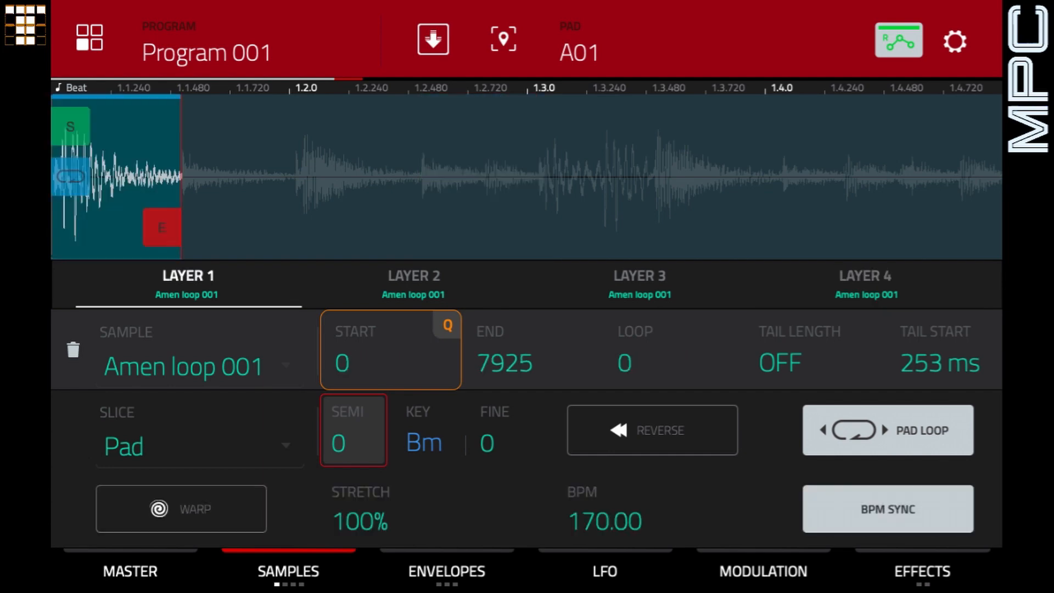
left_click_drag(70, 176, 142, 176)
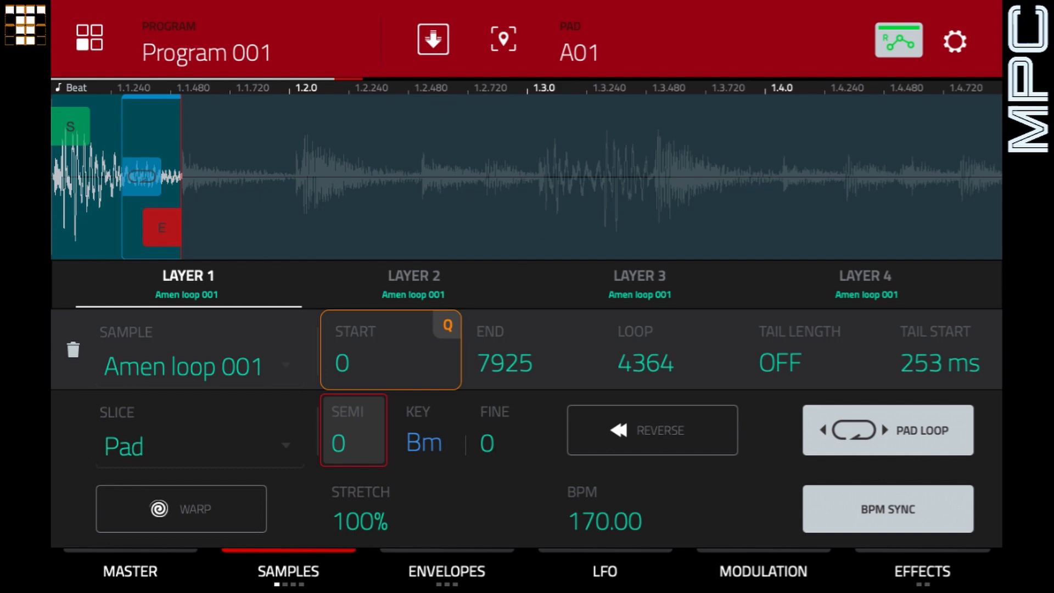
left_click(640, 284)
left_click_drag(315, 176, 374, 177)
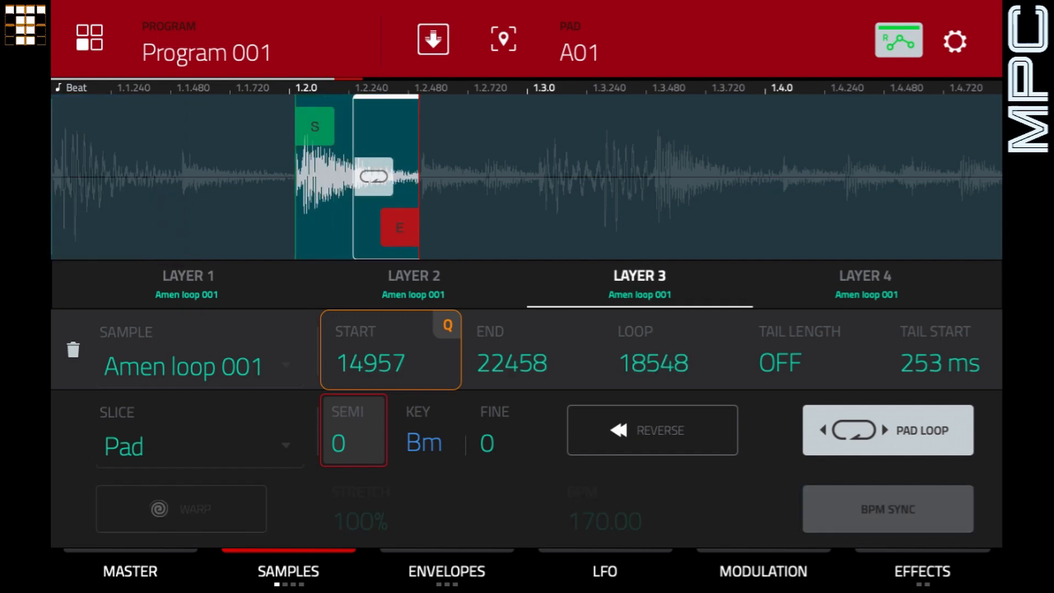
Check the loop points of all four layers, and return to the step sequencer.
left_click(866, 284)
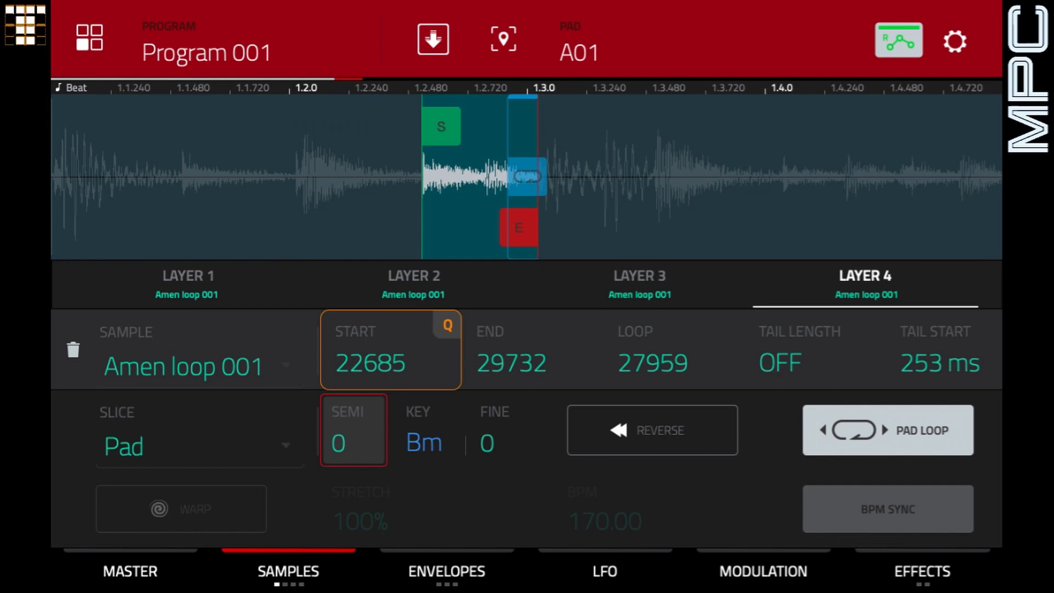
left_click(640, 284)
left_click(414, 284)
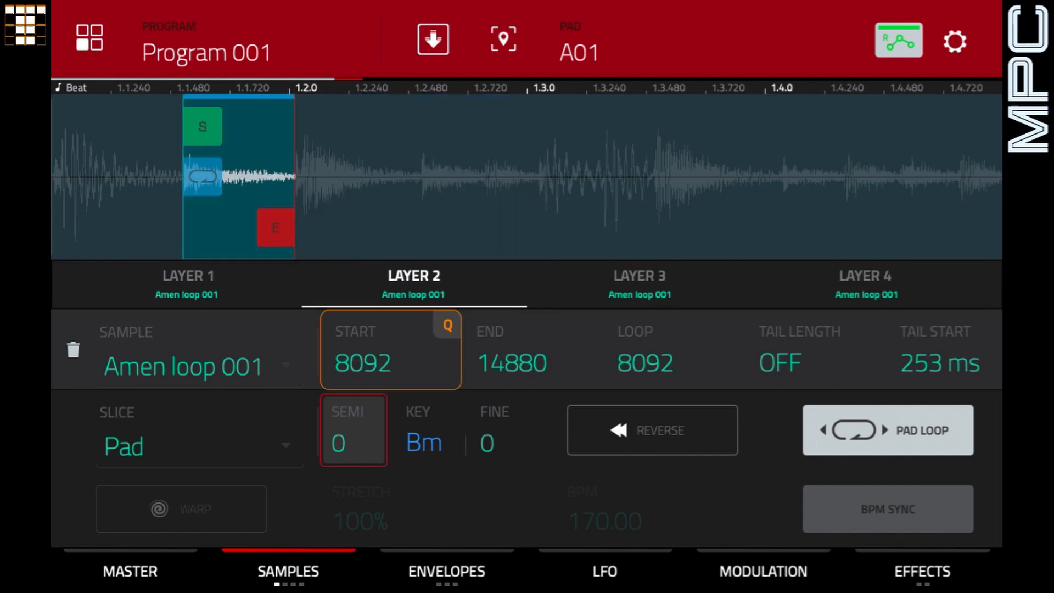
left_click(188, 284)
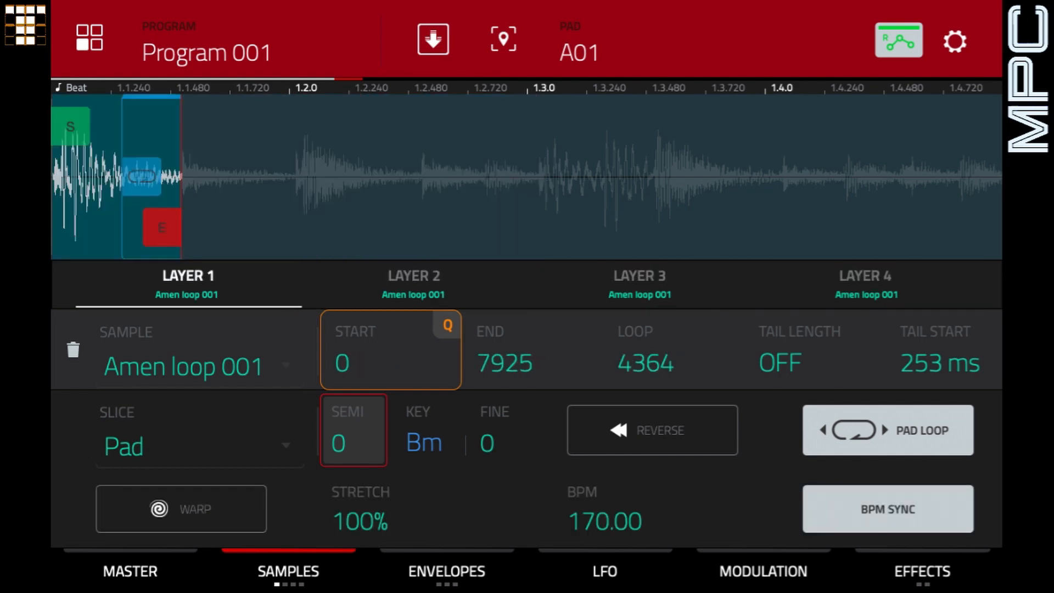
key("Home")
left_click(96, 408)
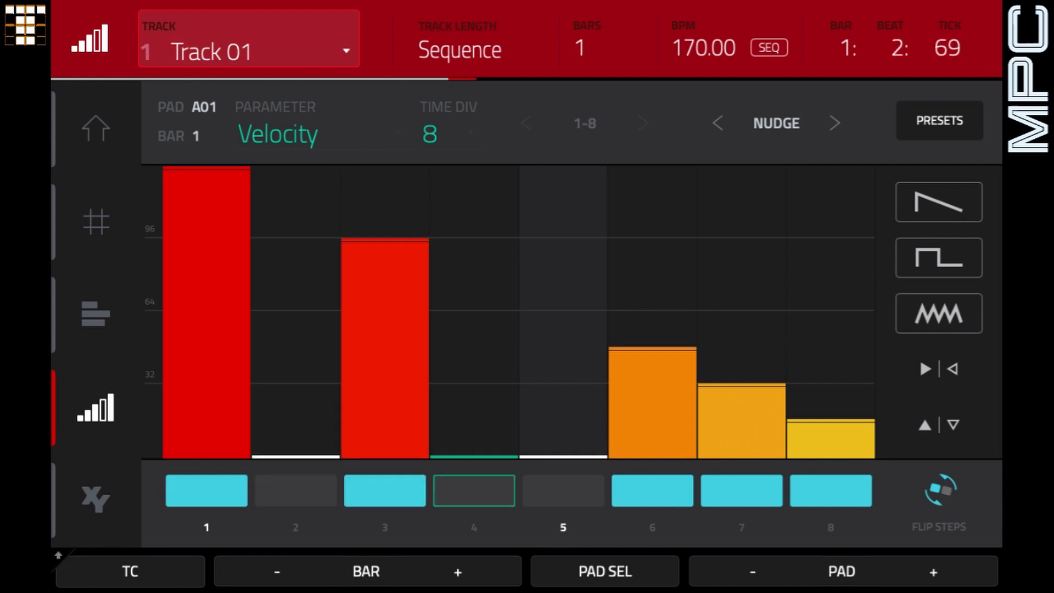
Lower step 3's velocity to about 44, remove step 8, and lower step 7's velocity to about 20.
left_click(384, 356)
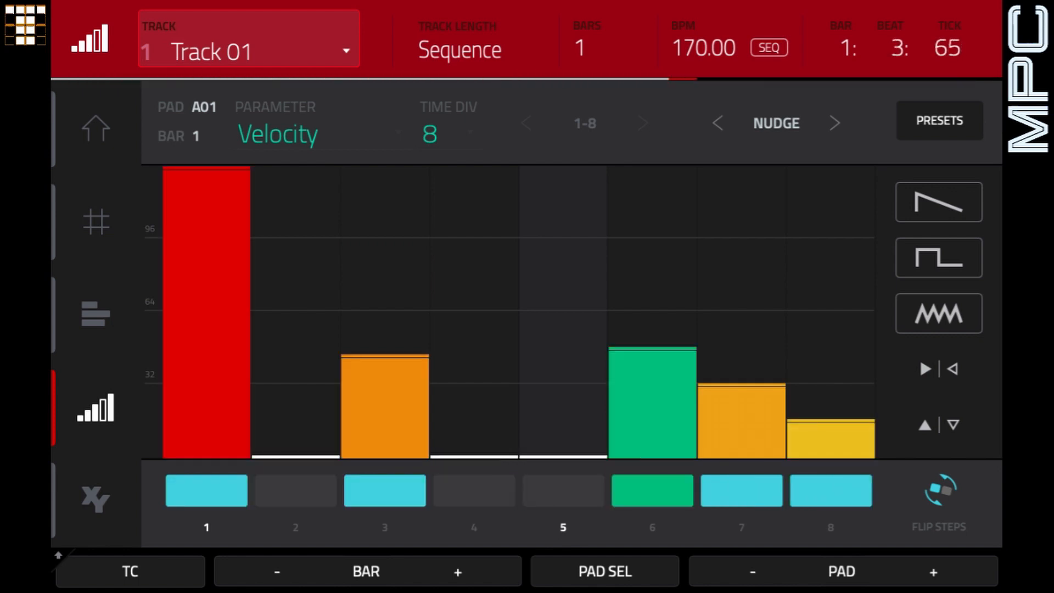
left_click(831, 491)
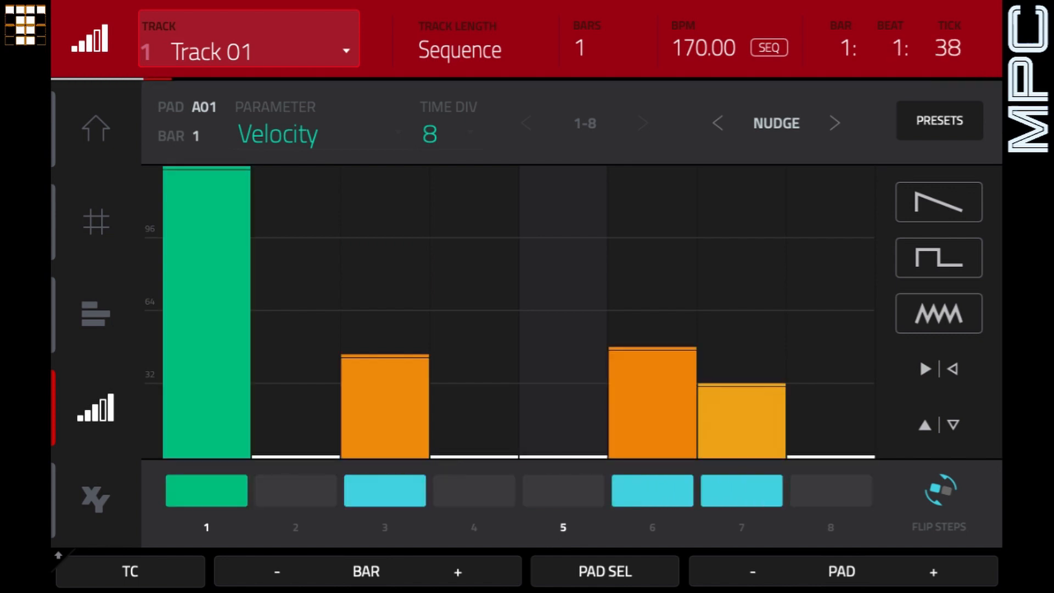
left_click(741, 412)
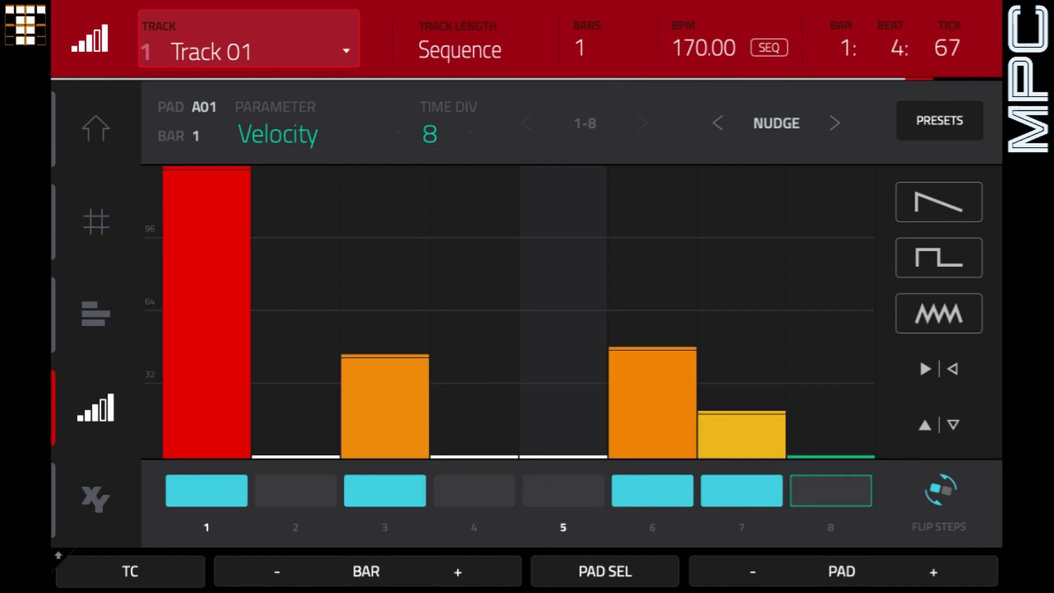
Set the time division to 16 and fill in steps 8 to 10 and 14 to 16 with varied velocities.
left_click(450, 124)
scroll(451, 123, "up", 1)
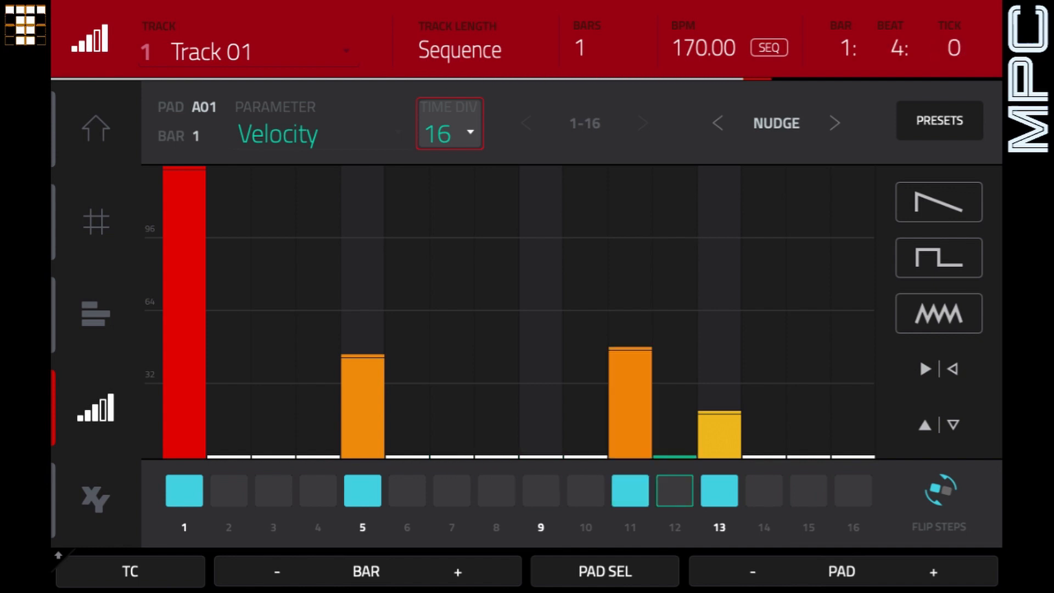
left_click(675, 490)
left_click_drag(675, 490, 853, 490)
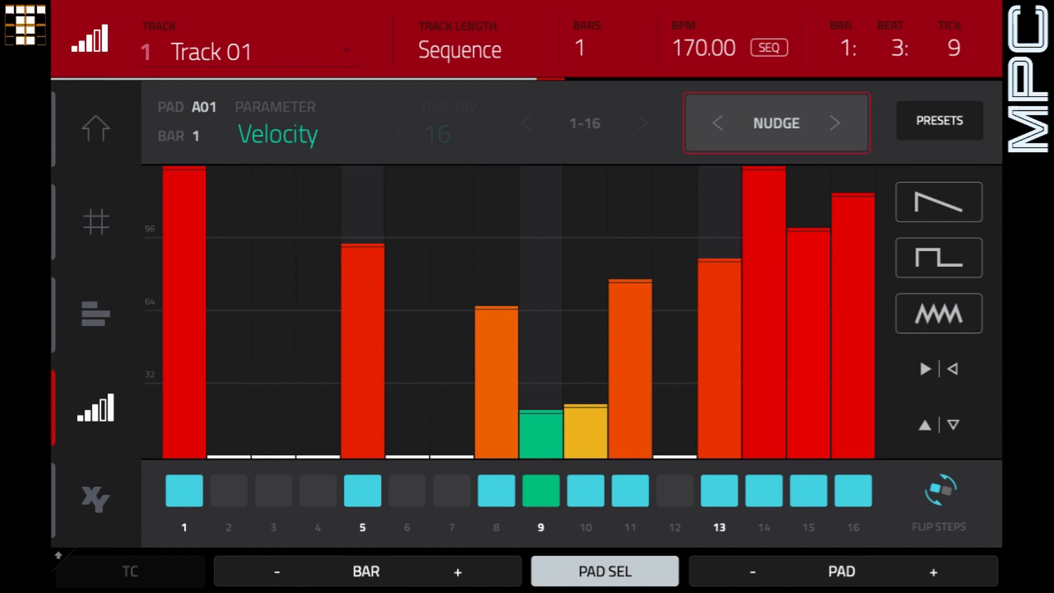
Look through the master, sample, envelope, LFO, modulation and effects settings of pad A01 in Program Edit.
key("Menu")
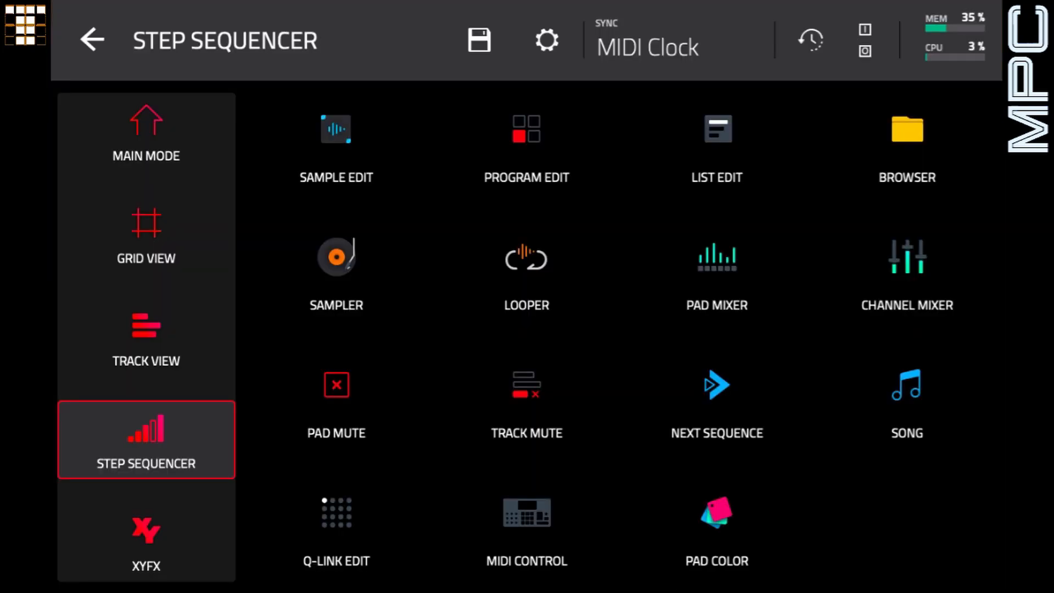
left_click(526, 146)
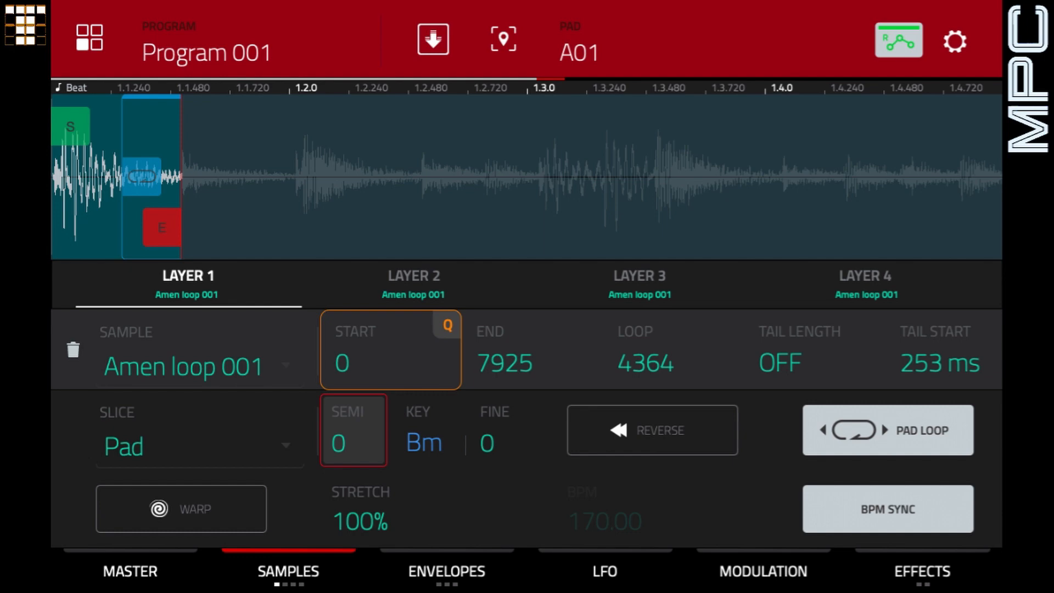
left_click(130, 571)
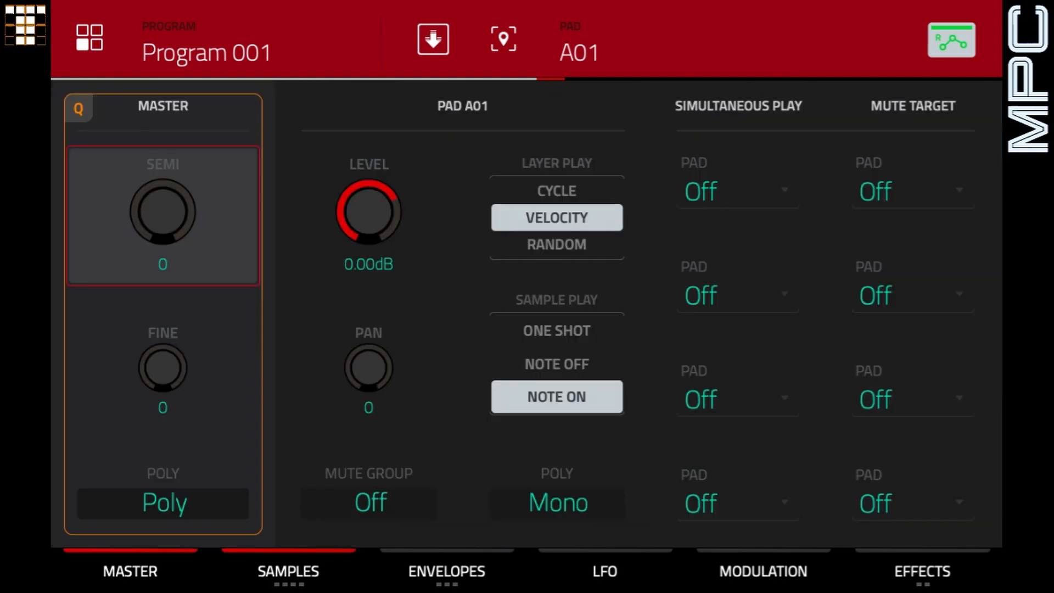
left_click(288, 571)
left_click(447, 571)
left_click(605, 571)
left_click(763, 571)
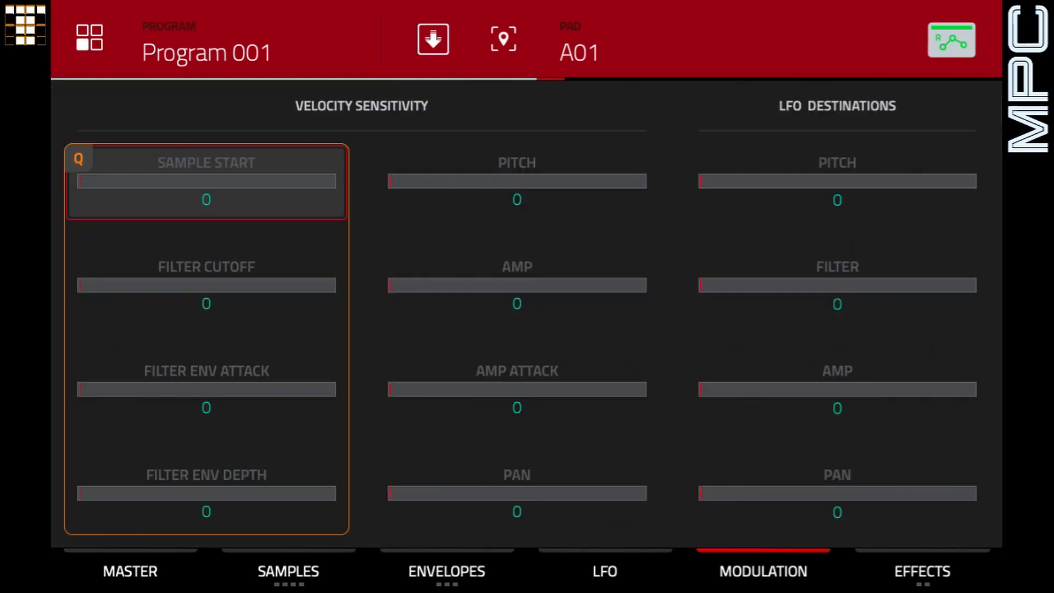
left_click(922, 571)
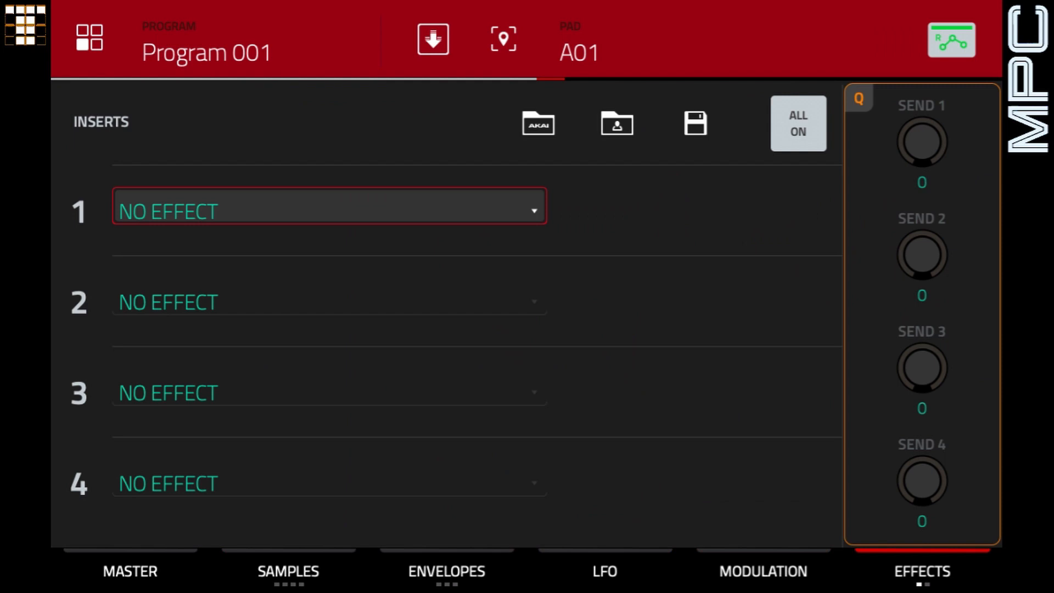
left_click(605, 571)
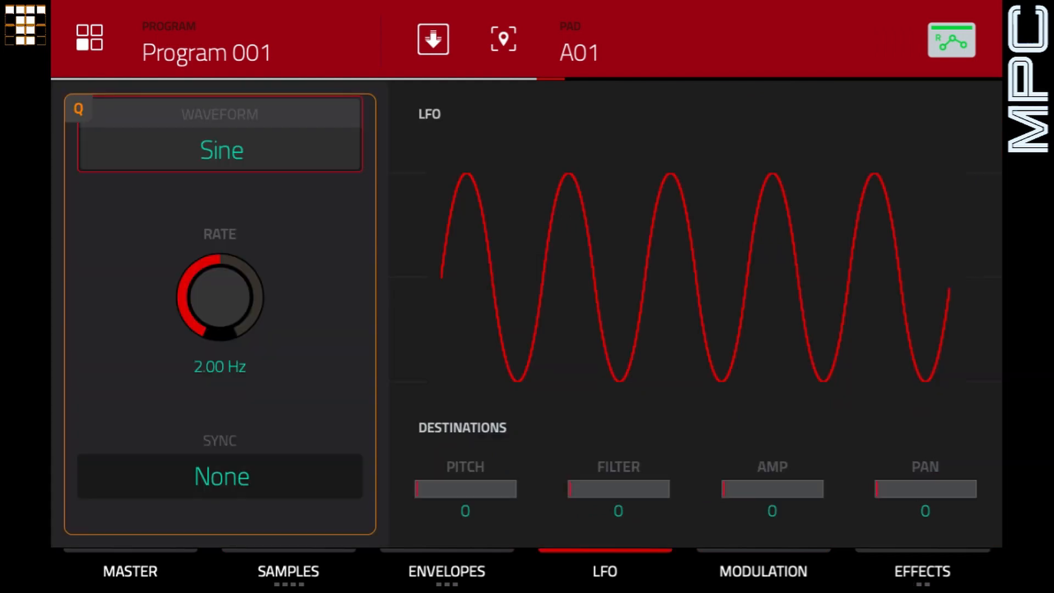